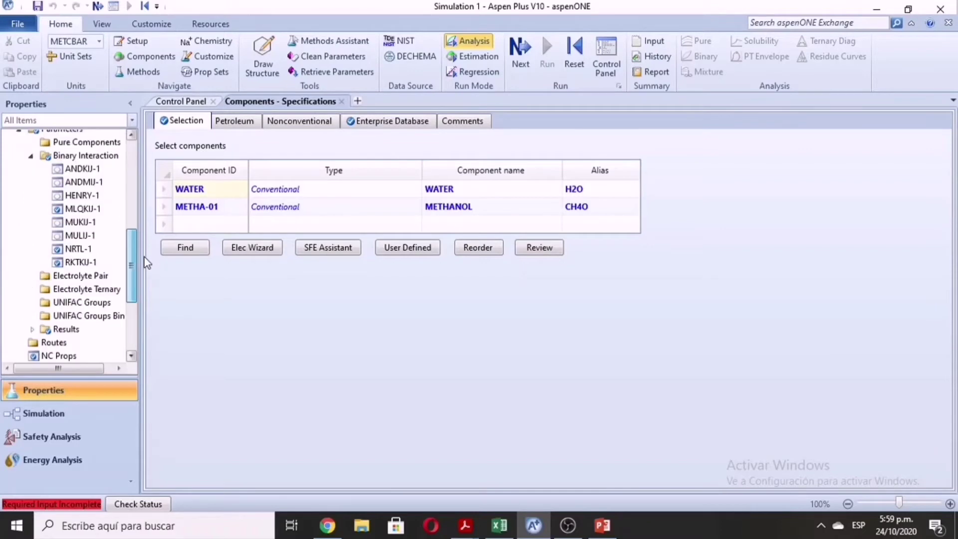
{"action": "scroll", "coordinate": [146, 263], "scroll_direction": "up", "scroll_amount": 7}
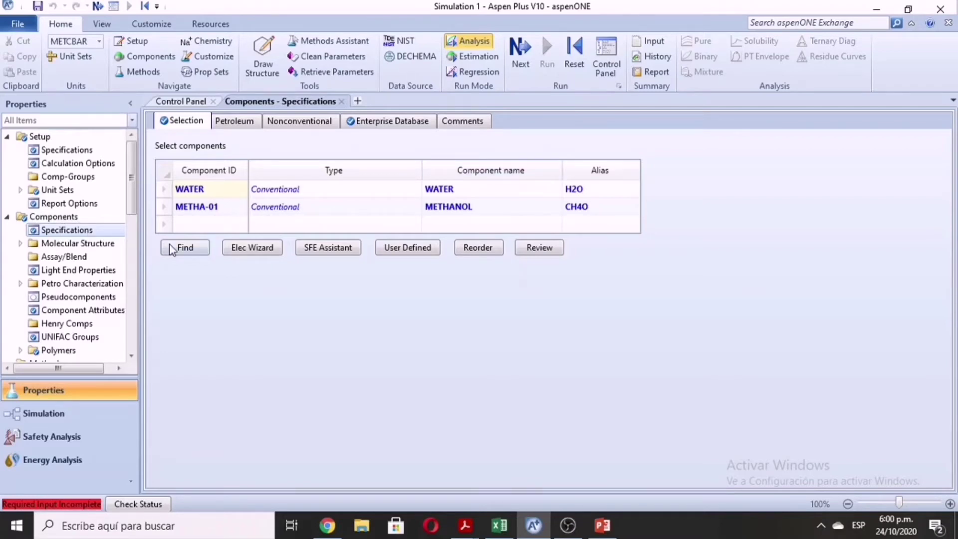
{"action": "left_click", "coordinate": [185, 247]}
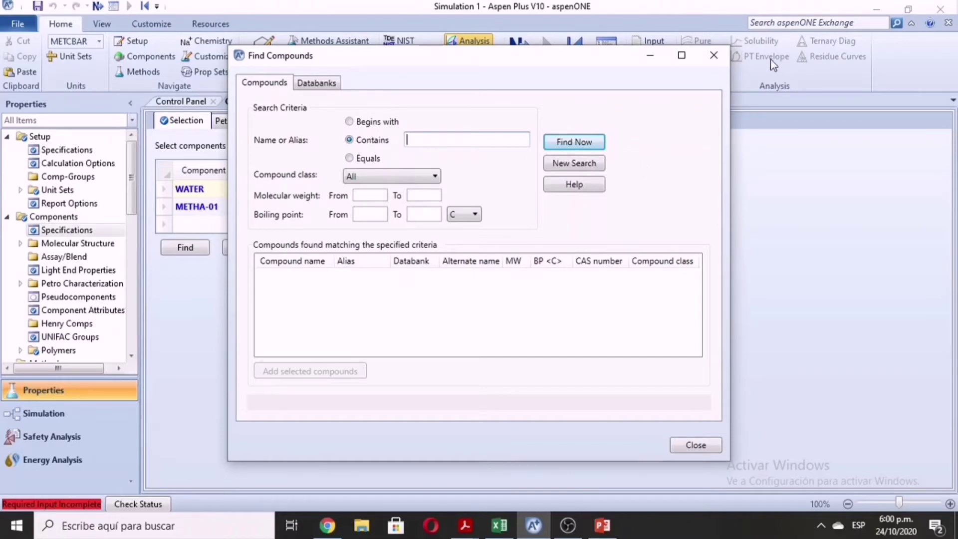
{"action": "left_click", "coordinate": [724, 52]}
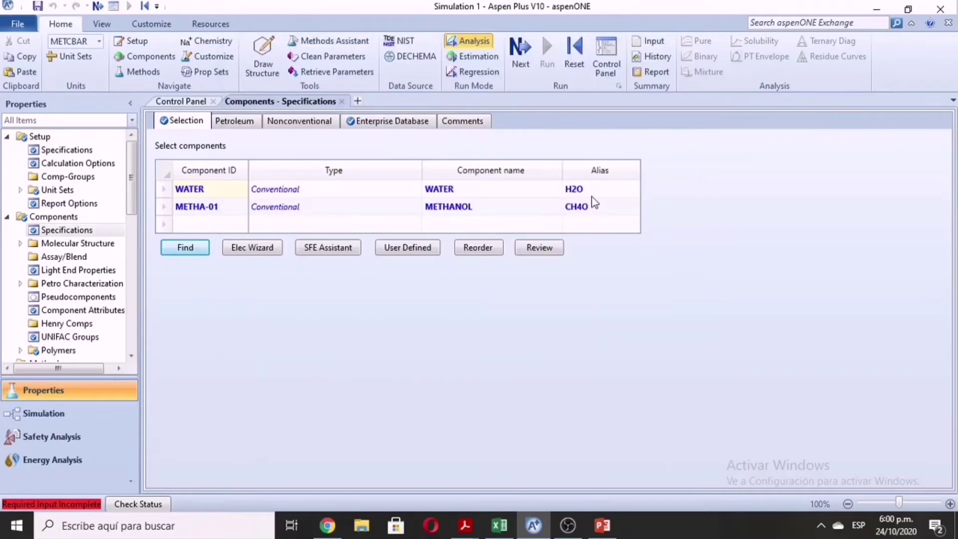
{"action": "left_click", "coordinate": [535, 211]}
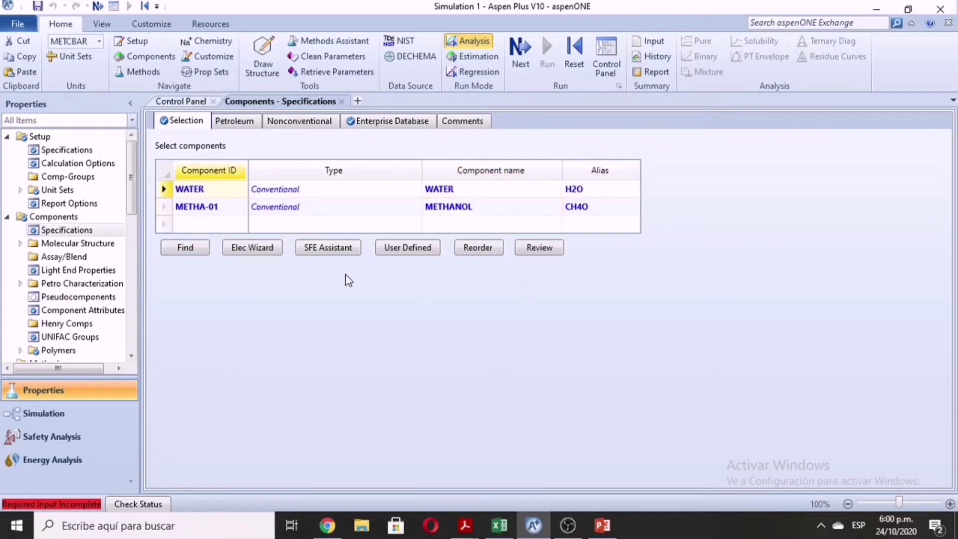
{"action": "left_click_drag", "start_coordinate": [132, 187], "coordinate": [131, 225]}
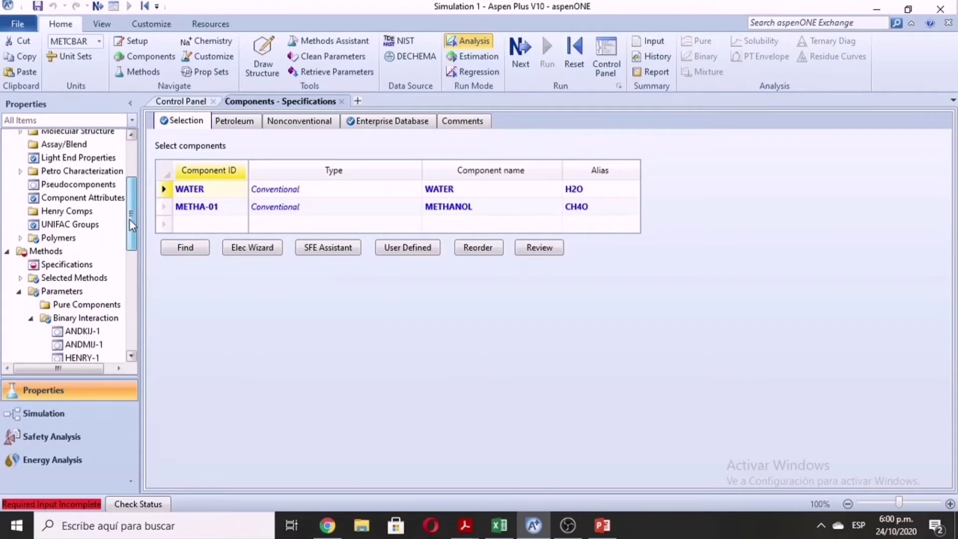
{"action": "left_click", "coordinate": [69, 264]}
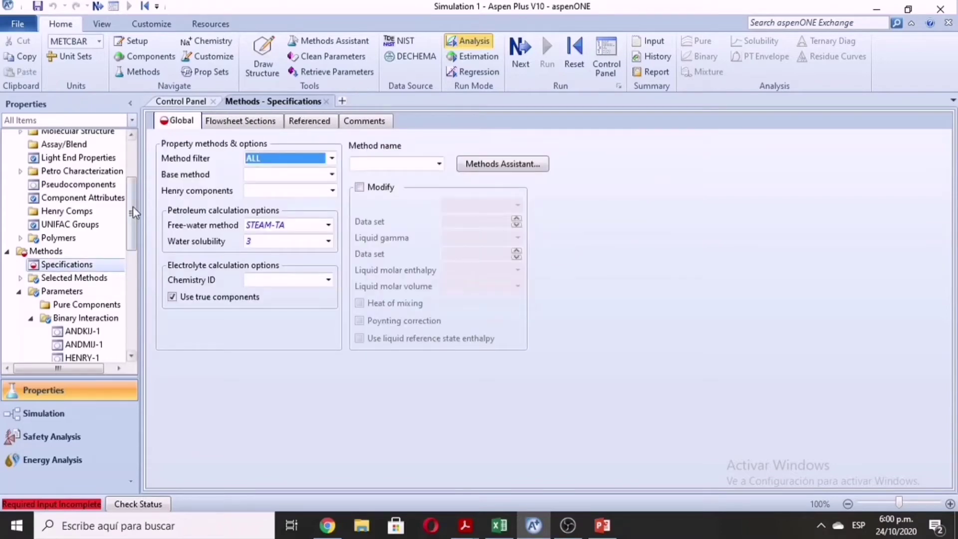
Step: Set the valid phases to Vapor-Liquid in the global setup specifications
{"action": "scroll", "coordinate": [131, 207], "scroll_direction": "up", "scroll_amount": 3}
{"action": "left_click", "coordinate": [82, 152]}
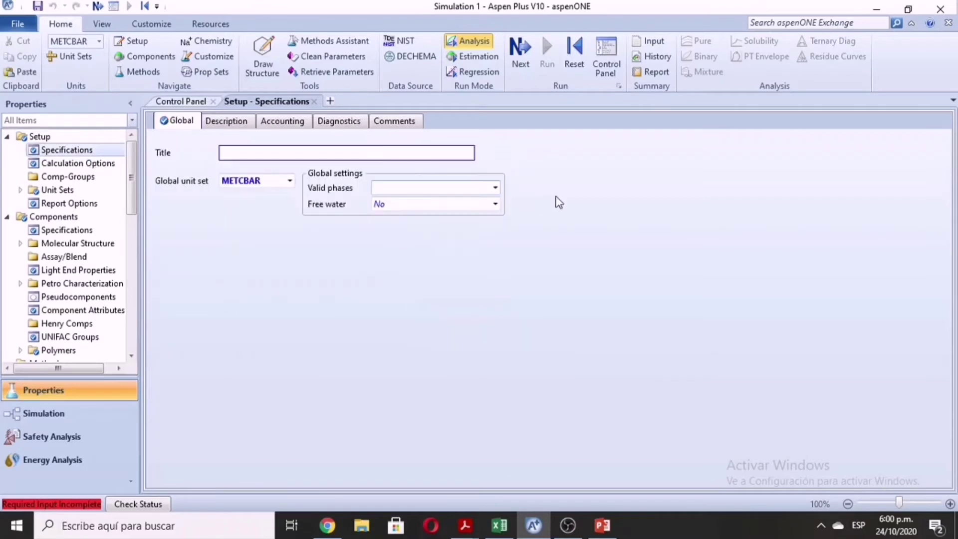
{"action": "left_click", "coordinate": [496, 189]}
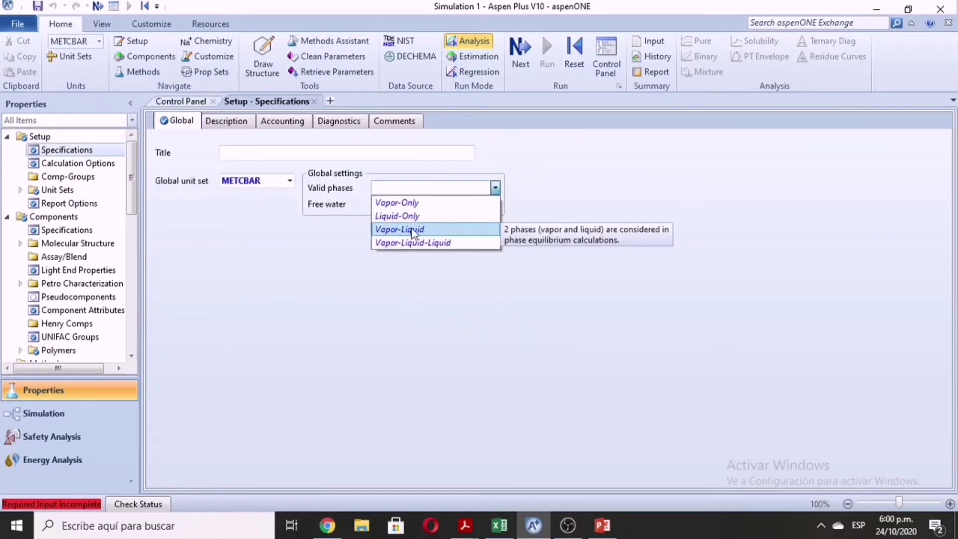
{"action": "left_click", "coordinate": [430, 229]}
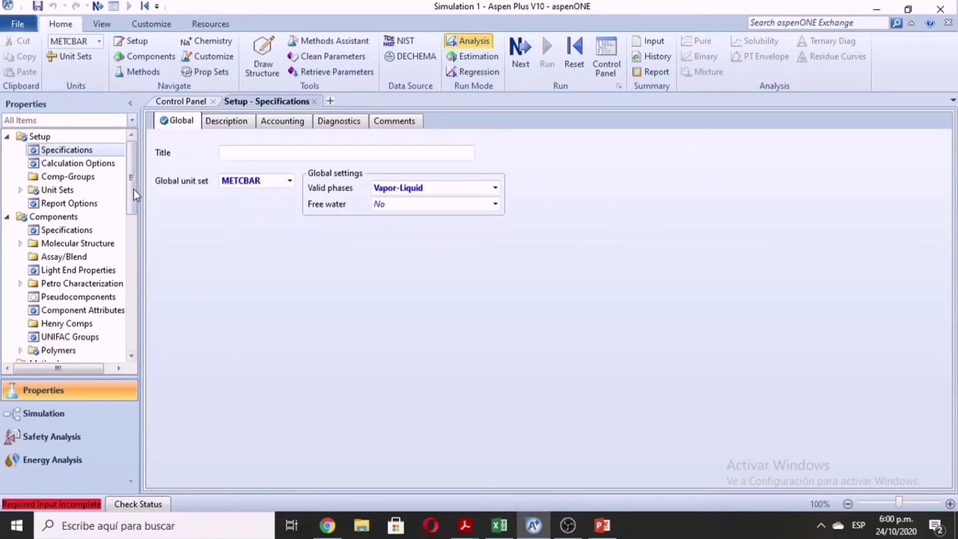
Step: Choose NRTL as the base property method in the global method specifications
{"action": "left_click_drag", "start_coordinate": [132, 192], "coordinate": [134, 251]}
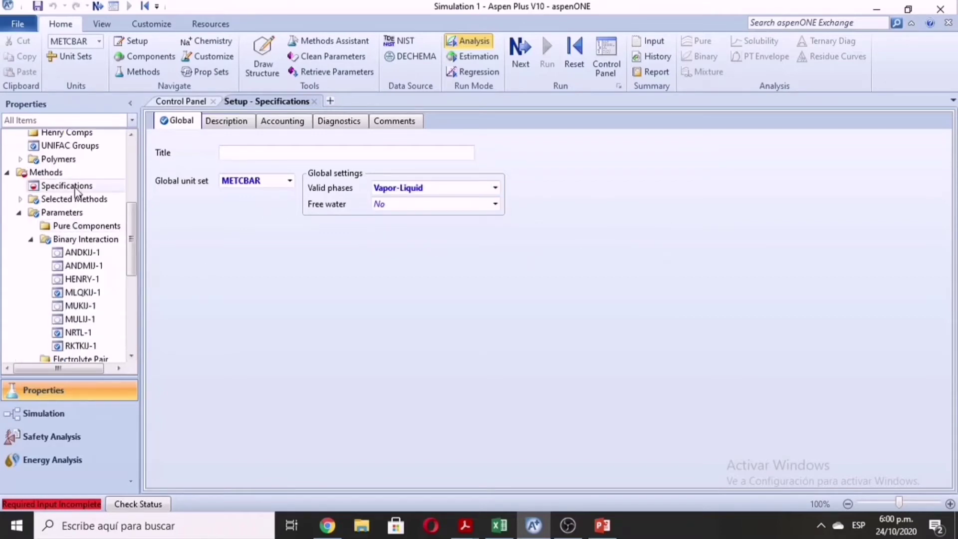
{"action": "left_click", "coordinate": [72, 186]}
{"action": "left_click", "coordinate": [59, 186]}
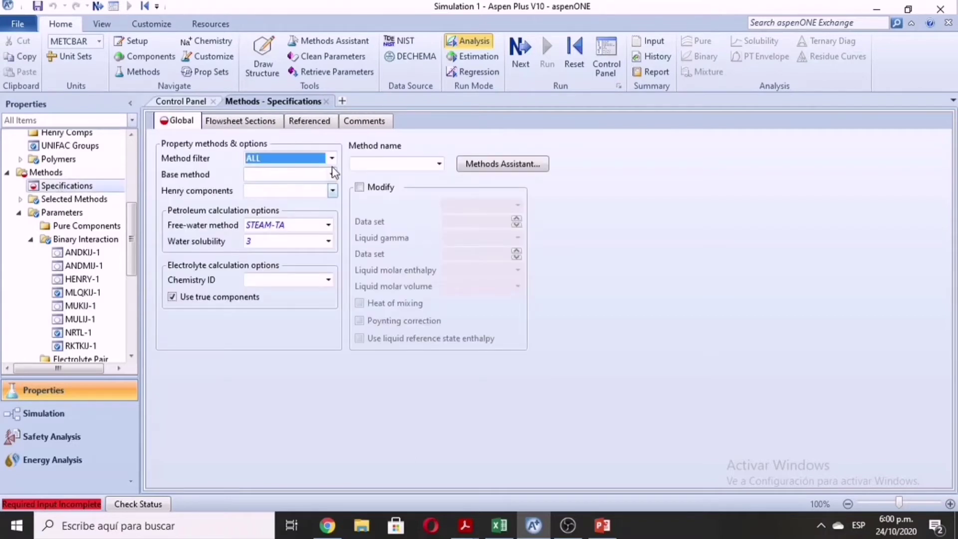
{"action": "left_click", "coordinate": [330, 175]}
{"action": "left_click", "coordinate": [331, 174]}
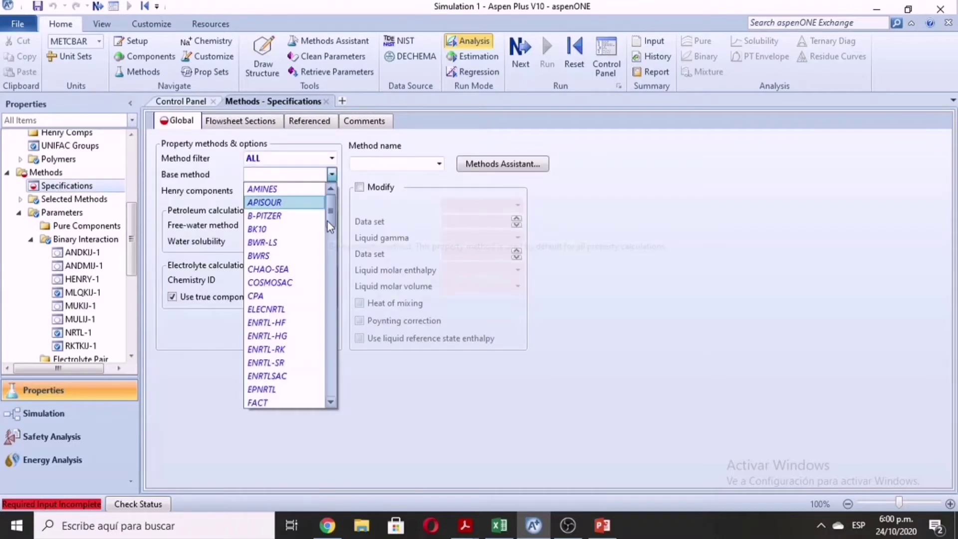
{"action": "left_click_drag", "start_coordinate": [328, 220], "coordinate": [326, 242]}
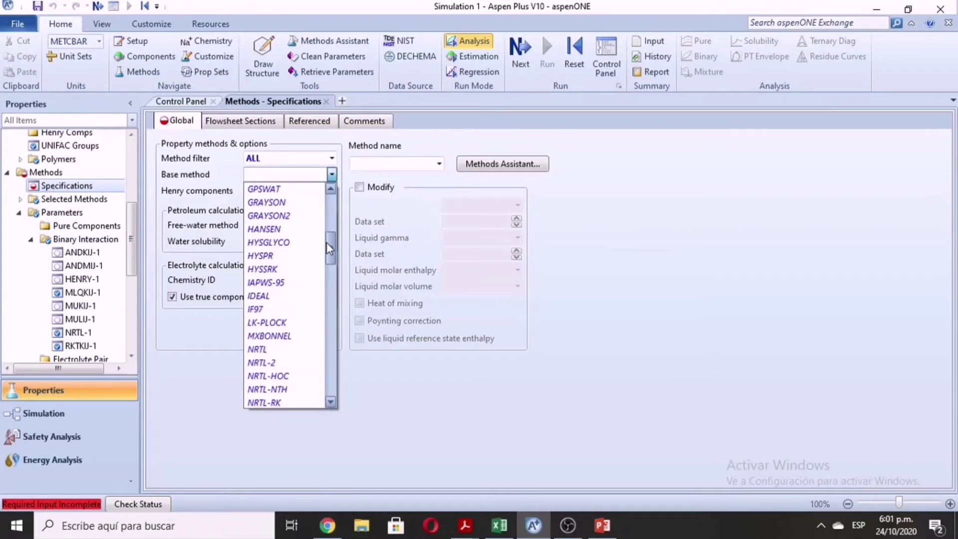
{"action": "left_click", "coordinate": [257, 349]}
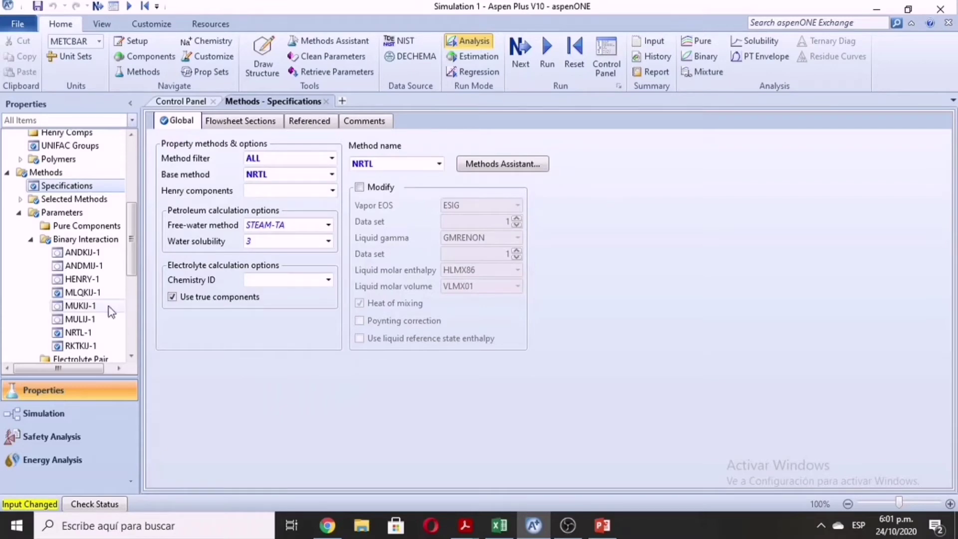
{"action": "scroll", "coordinate": [111, 312], "scroll_direction": "down", "scroll_amount": 3}
{"action": "scroll", "coordinate": [130, 220], "scroll_direction": "up", "scroll_amount": 4}
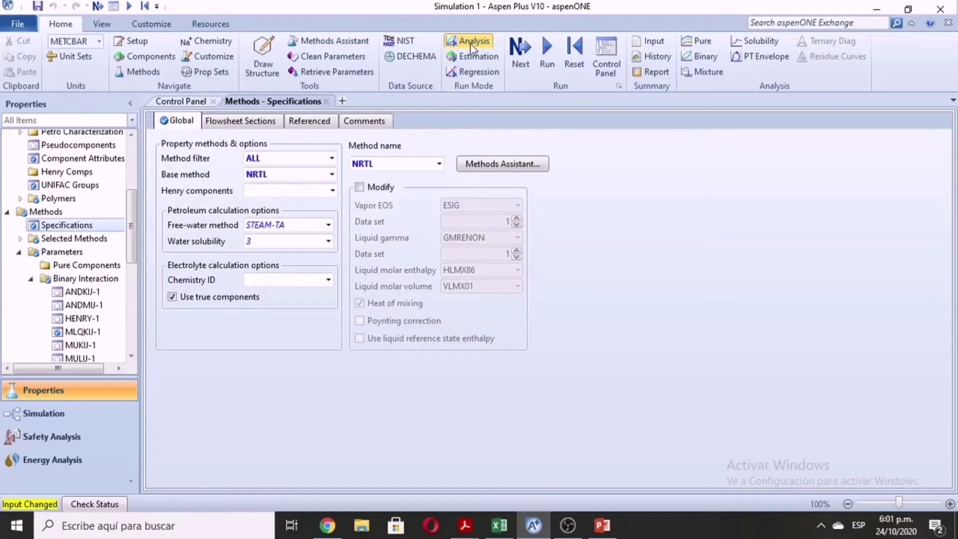
Step: Create a binary analysis for water and methanol and make METHA-01 the varied component
{"action": "left_click", "coordinate": [696, 55]}
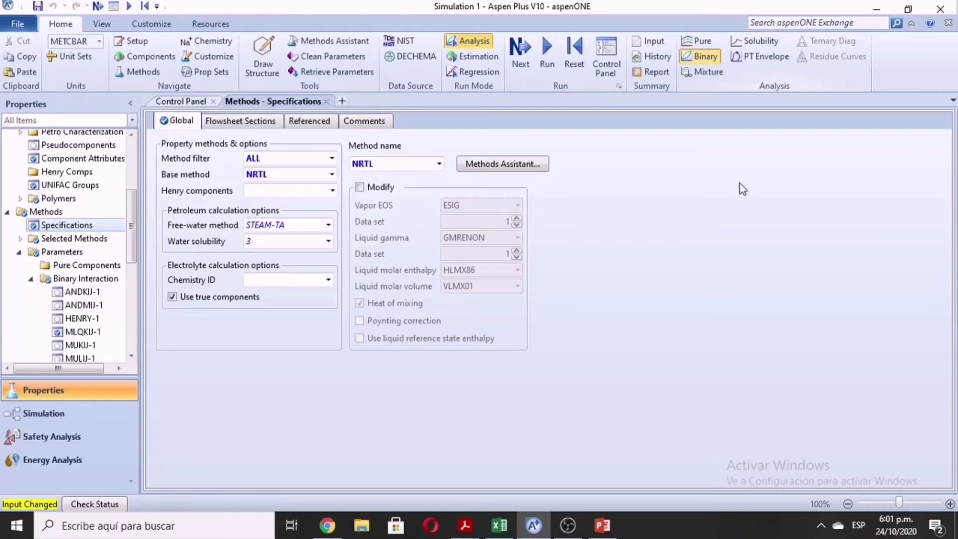
{"action": "left_click", "coordinate": [699, 59]}
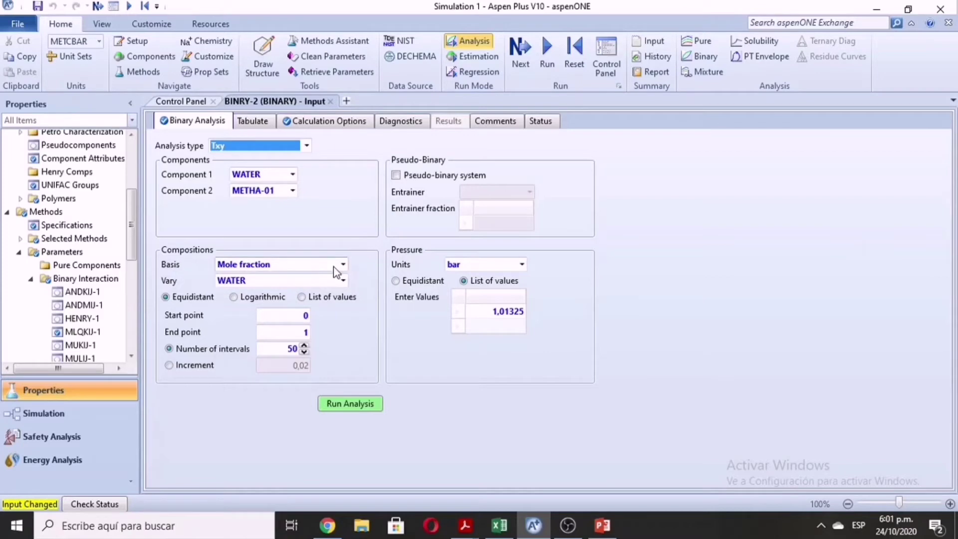
{"action": "left_click", "coordinate": [343, 281]}
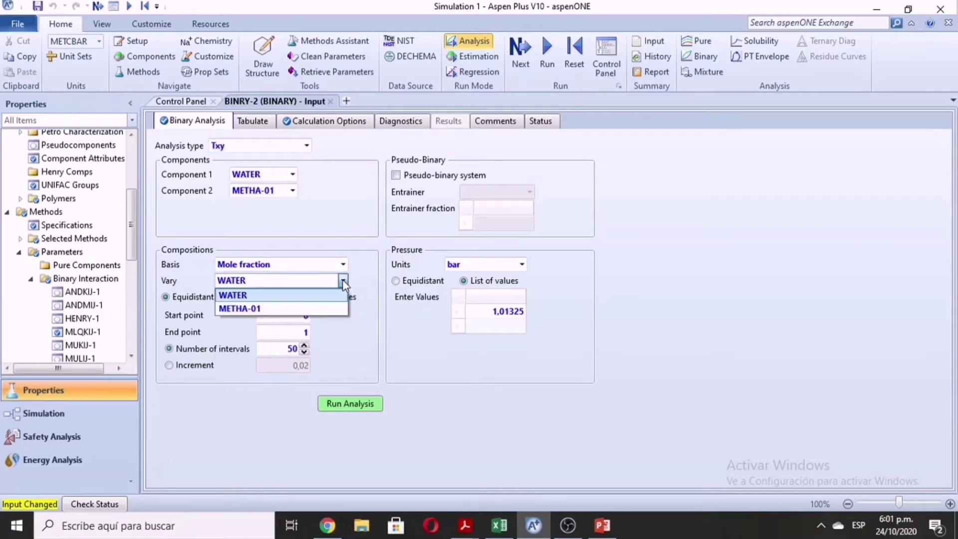
{"action": "left_click", "coordinate": [315, 309]}
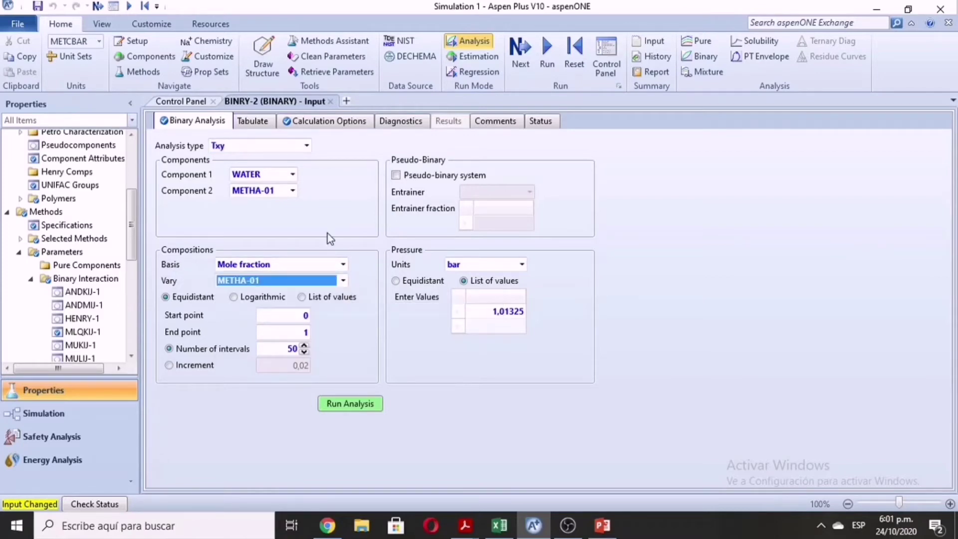
Step: Change the analysis pressure units to kPa and set the listed pressure value to 95,3
{"action": "left_click", "coordinate": [524, 265]}
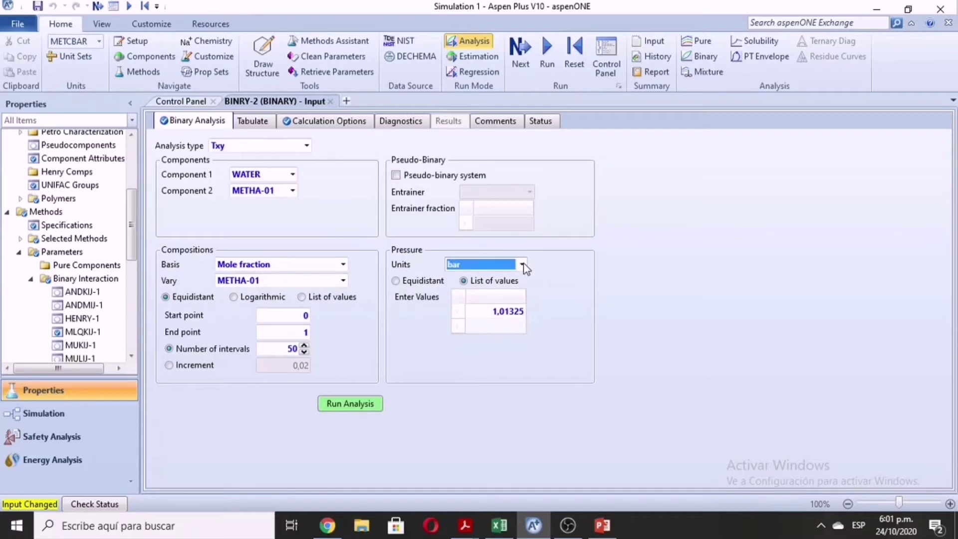
{"action": "scroll", "coordinate": [526, 314], "scroll_direction": "down", "scroll_amount": 2}
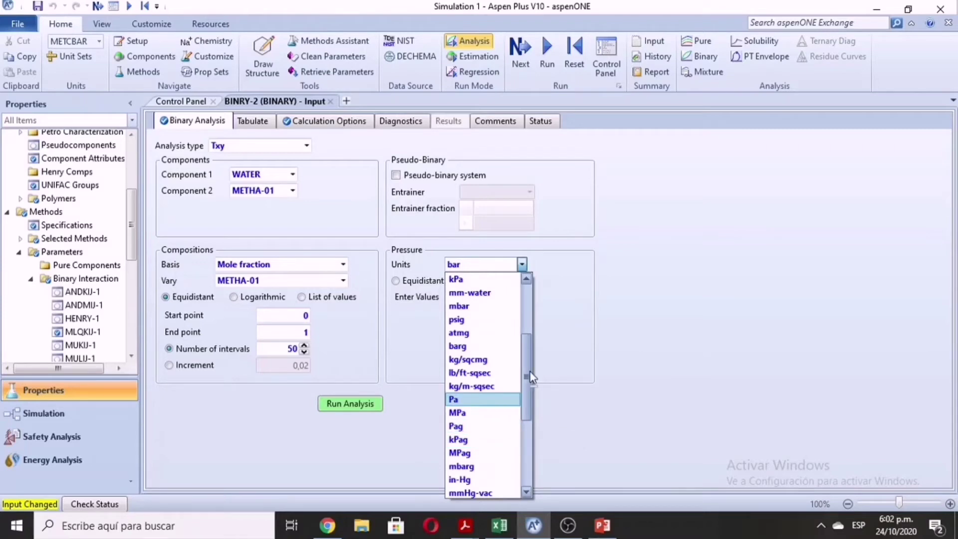
{"action": "scroll", "coordinate": [528, 405], "scroll_direction": "down", "scroll_amount": 2}
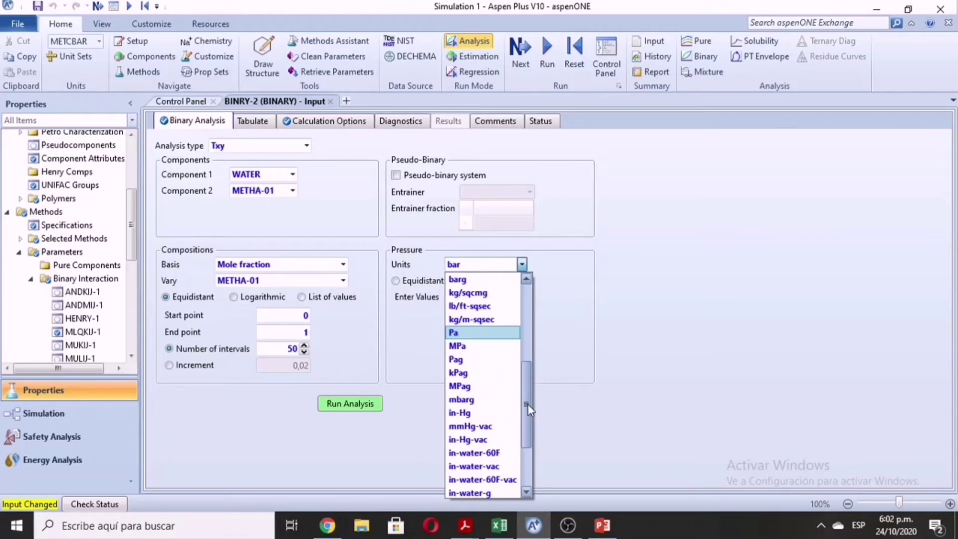
{"action": "left_click_drag", "start_coordinate": [528, 405], "coordinate": [522, 352]}
{"action": "left_click", "coordinate": [467, 320]}
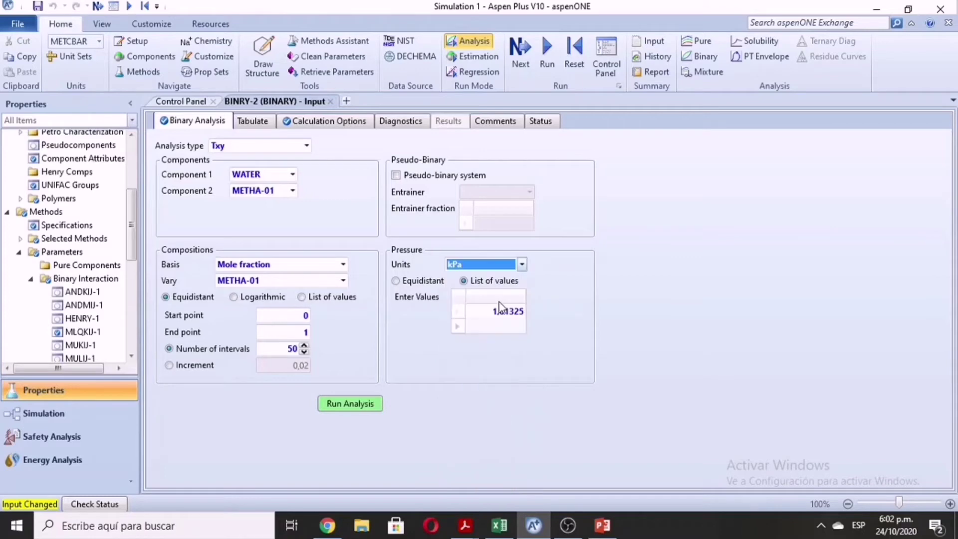
{"action": "left_click", "coordinate": [517, 311]}
{"action": "left_click", "coordinate": [514, 312]}
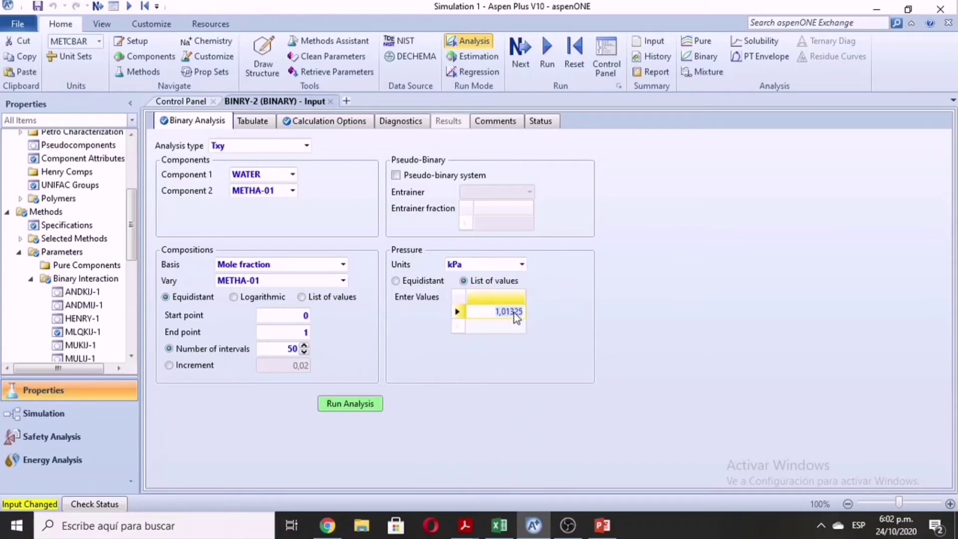
{"action": "type", "text": "95,3"}
{"action": "key", "text": "Return"}
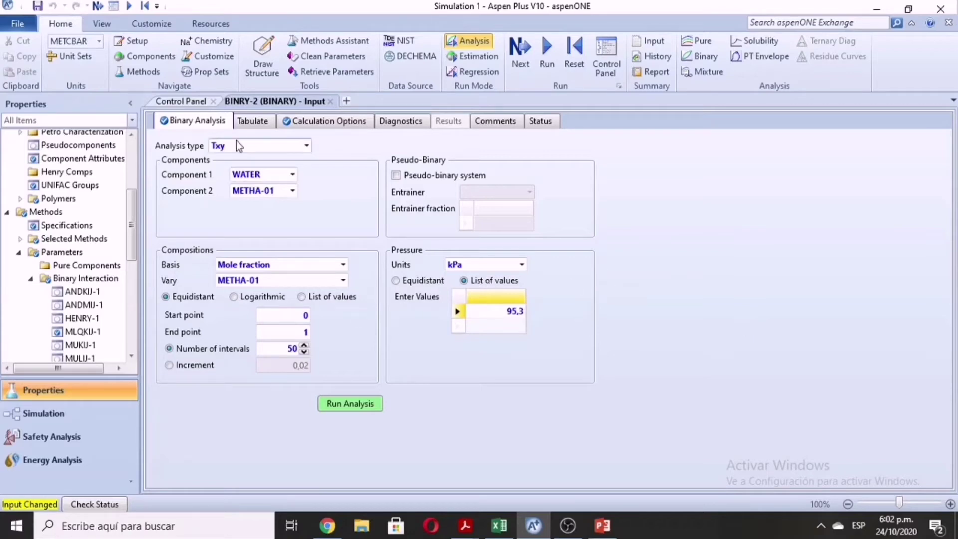
Step: Run the binary analysis and switch the T-xy diagram's temperature unit to K
{"action": "left_click", "coordinate": [355, 404]}
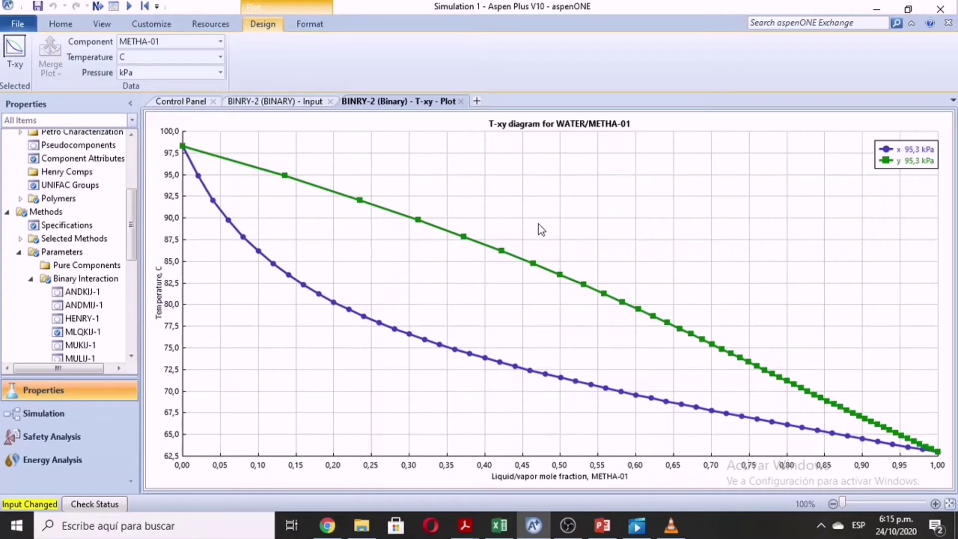
{"action": "left_click", "coordinate": [220, 57]}
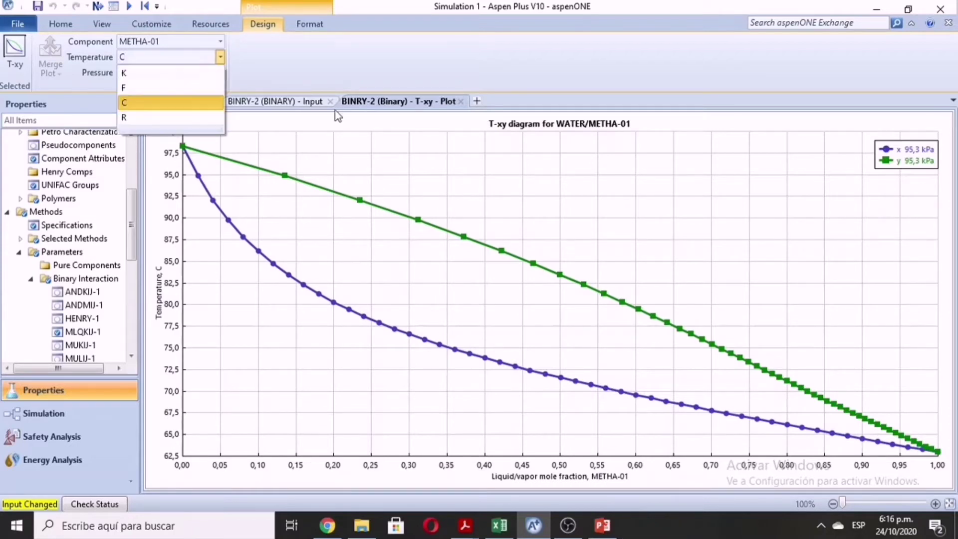
{"action": "left_click", "coordinate": [148, 73]}
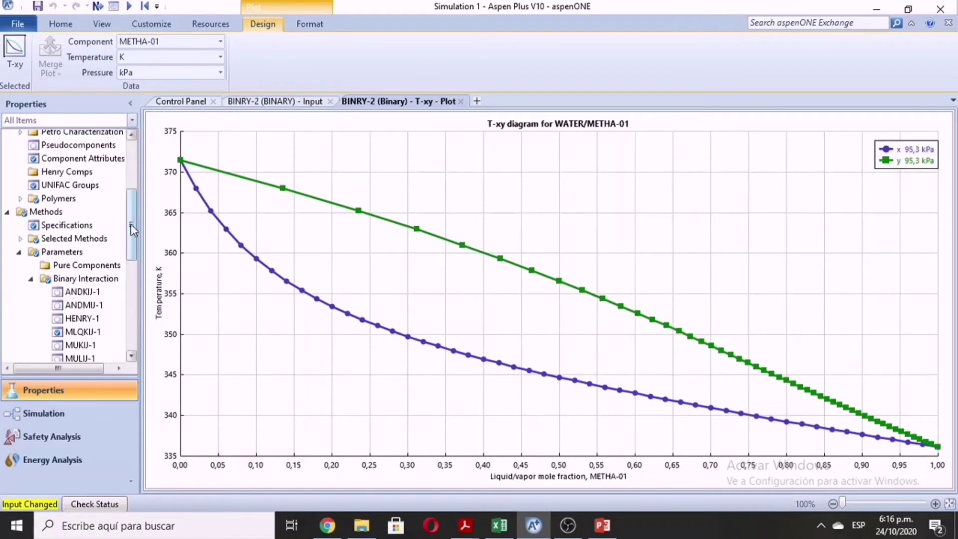
Step: Open the results table of the BINRY-2 analysis and set the TOTAL TEMP column's unit to K
{"action": "left_click_drag", "start_coordinate": [132, 219], "coordinate": [131, 312]}
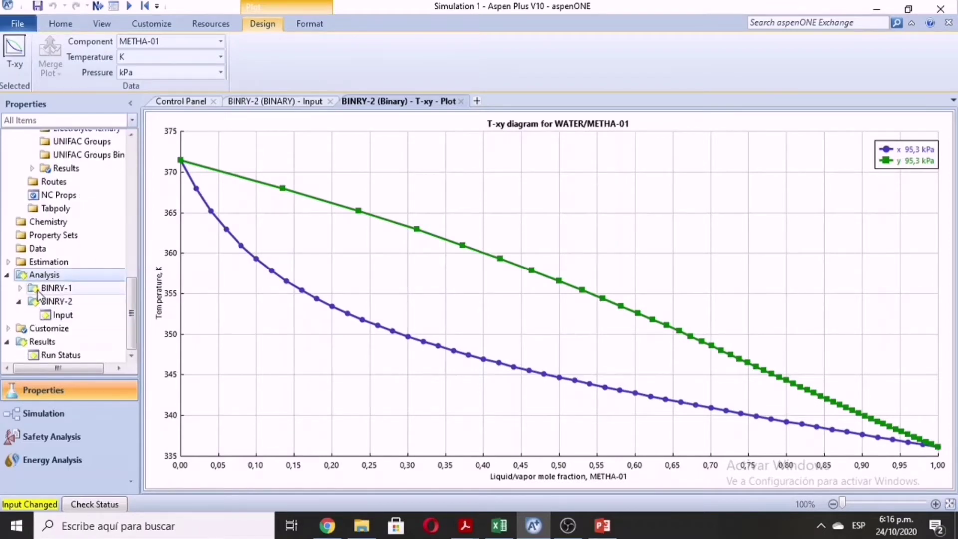
{"action": "double_click", "coordinate": [59, 316]}
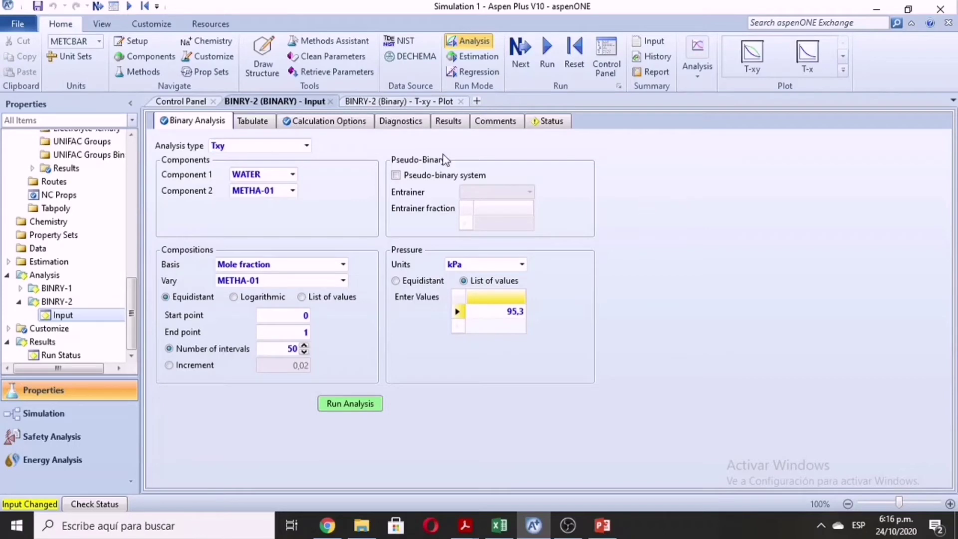
{"action": "left_click", "coordinate": [447, 124]}
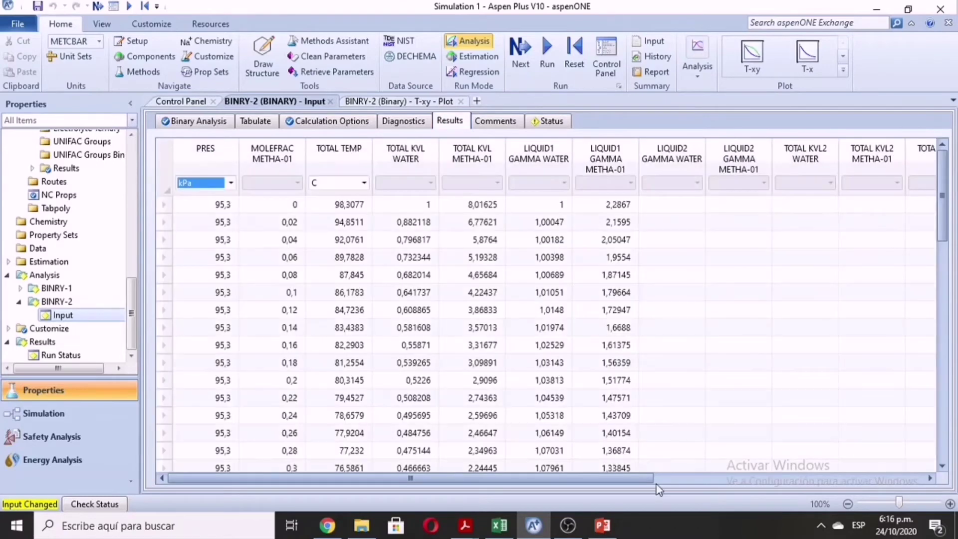
{"action": "left_click", "coordinate": [333, 316]}
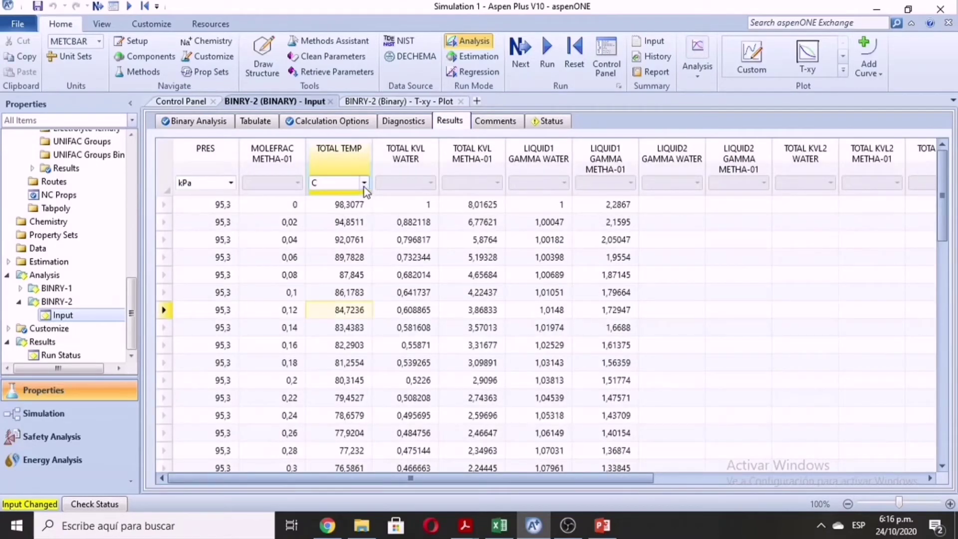
{"action": "left_click", "coordinate": [363, 183]}
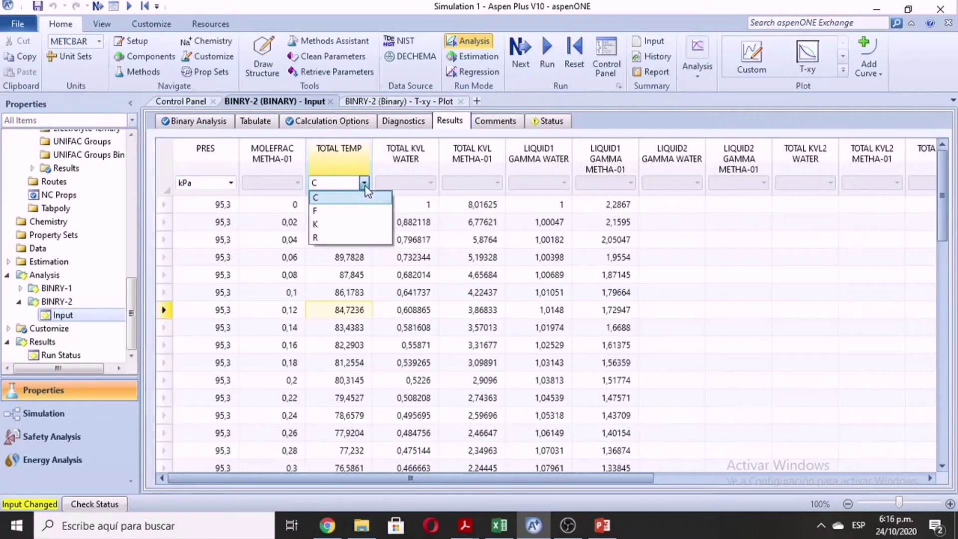
{"action": "left_click", "coordinate": [367, 224]}
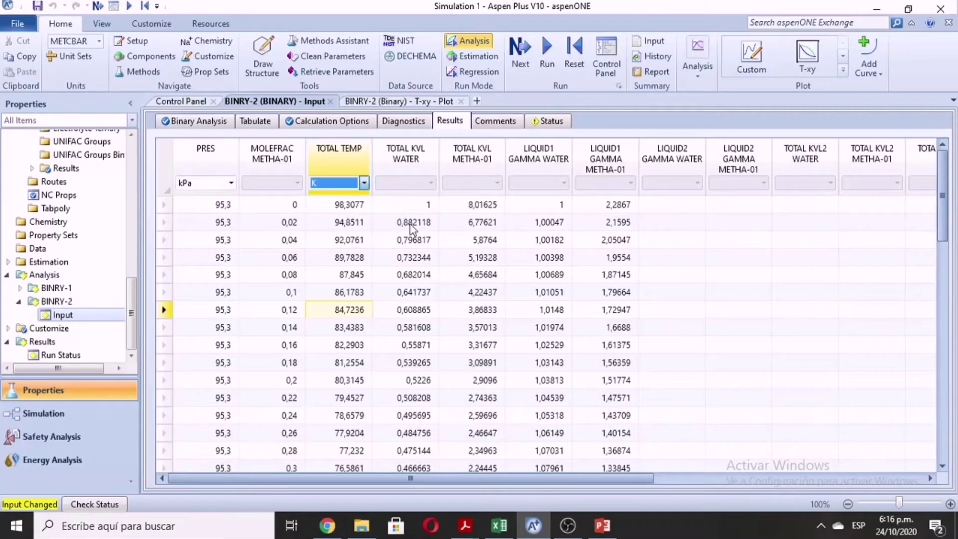
{"action": "left_click", "coordinate": [477, 240]}
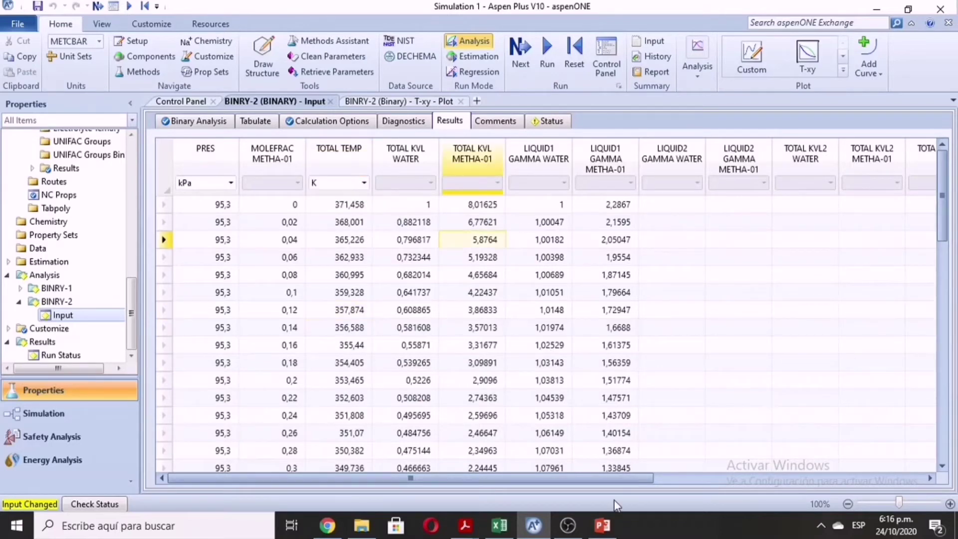
Step: Examine the vapor and liquid mole fraction columns in the BINRY-2 results table
{"action": "left_click_drag", "start_coordinate": [616, 478], "coordinate": [630, 476]}
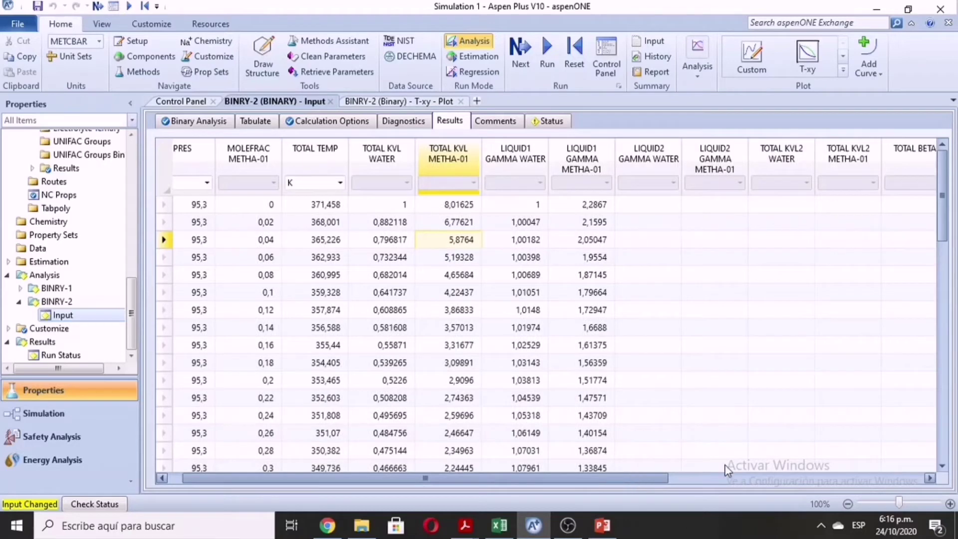
{"action": "left_click_drag", "start_coordinate": [727, 469], "coordinate": [931, 480]}
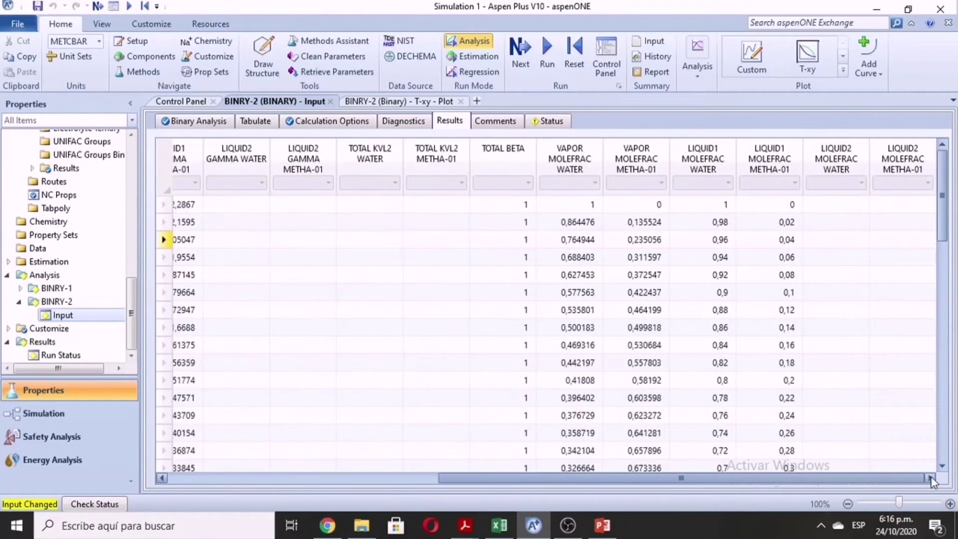
{"action": "left_click_drag", "start_coordinate": [861, 479], "coordinate": [894, 480]}
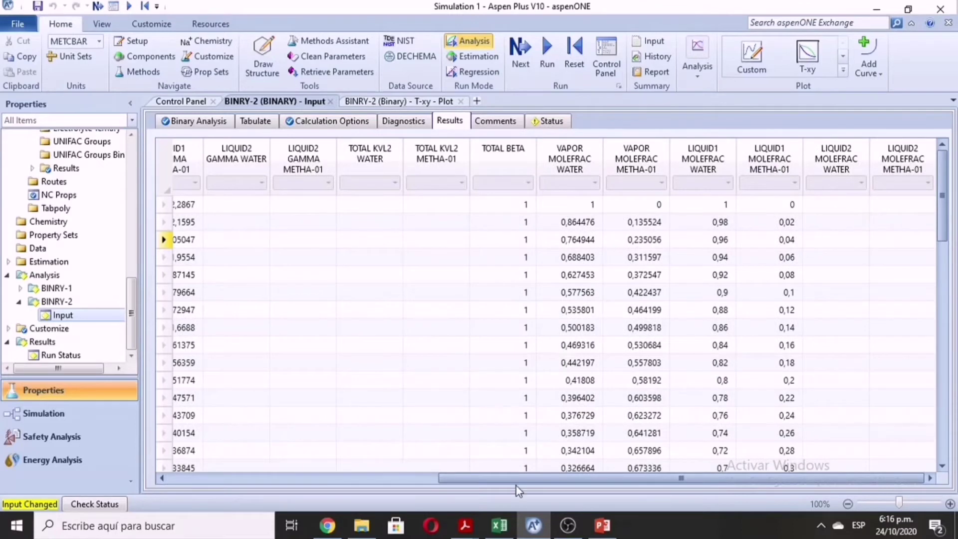
Step: Switch to the article j.jct.2009.11.020.pdf in Acrobat Reader and review its title and authors on the methanol + water vapour-liquid equilibrium data
{"action": "mouse_move", "coordinate": [477, 534]}
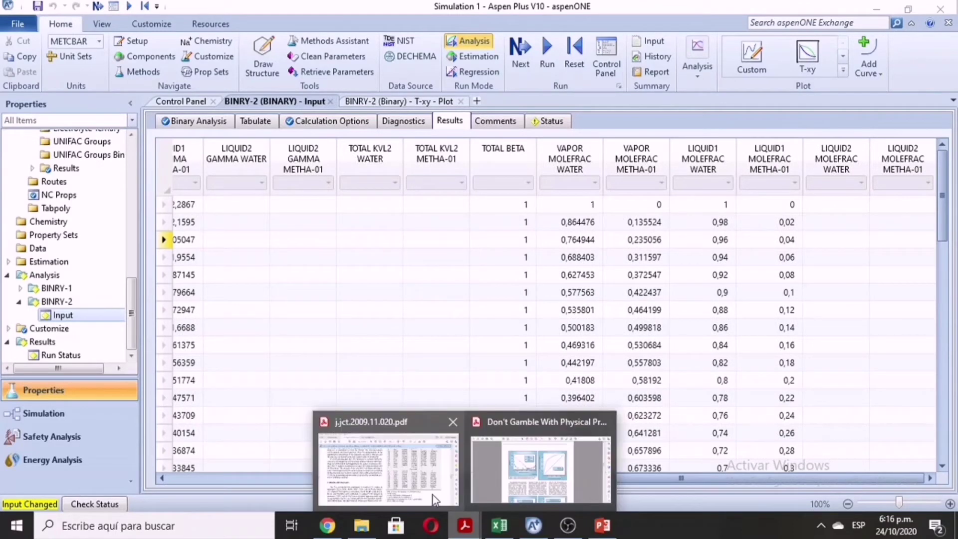
{"action": "left_click", "coordinate": [381, 484]}
{"action": "left_click_drag", "start_coordinate": [906, 311], "coordinate": [906, 142]}
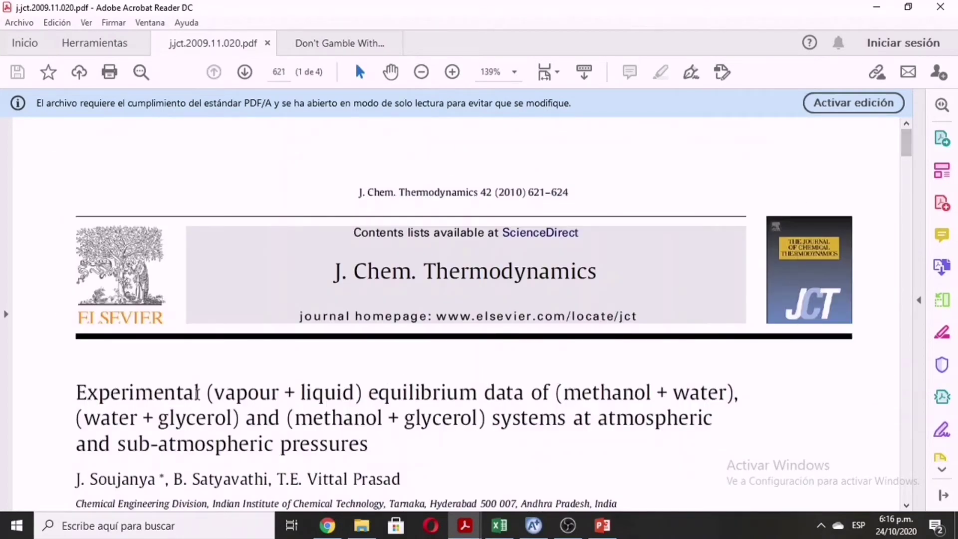
{"action": "scroll", "coordinate": [145, 398], "scroll_direction": "down", "scroll_amount": 1}
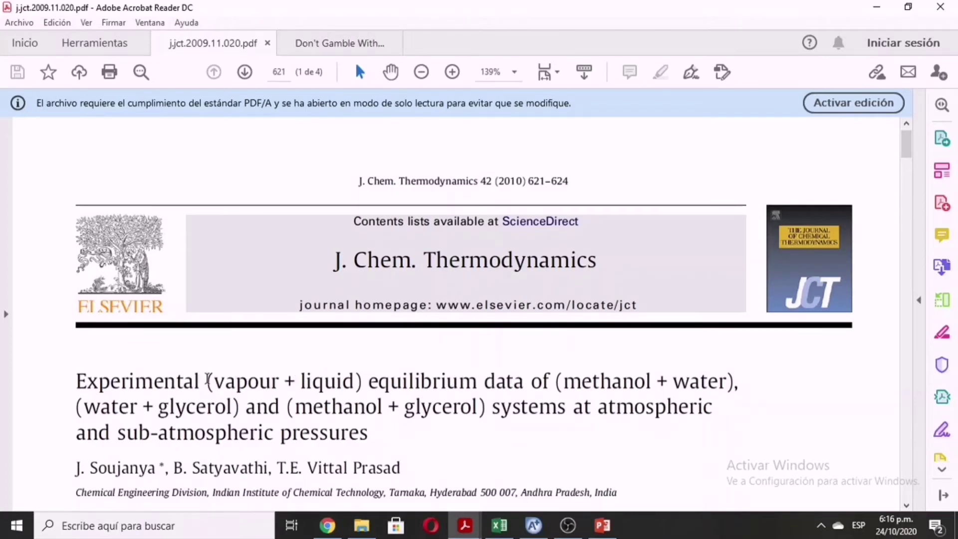
{"action": "left_click_drag", "start_coordinate": [215, 382], "coordinate": [346, 378]}
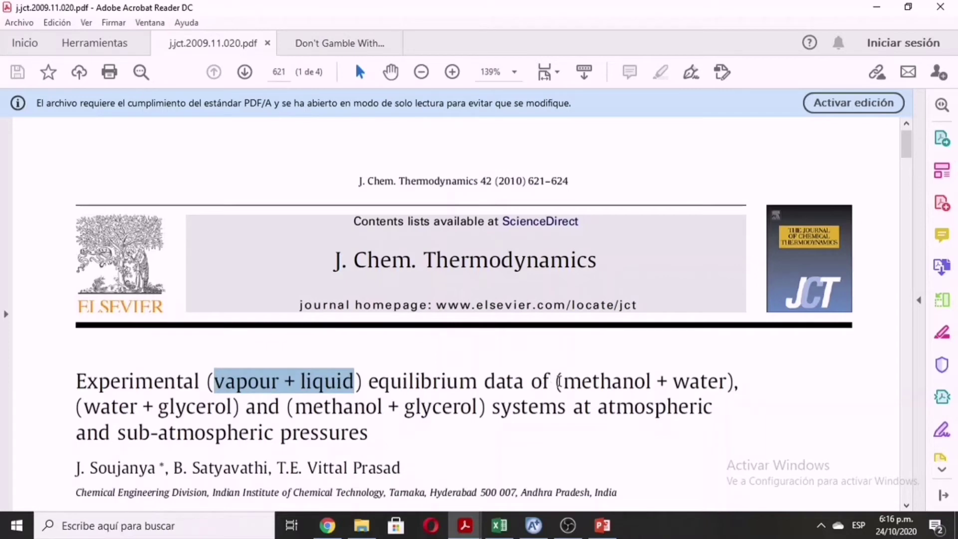
{"action": "left_click_drag", "start_coordinate": [558, 382], "coordinate": [759, 374]}
{"action": "left_click", "coordinate": [718, 382]}
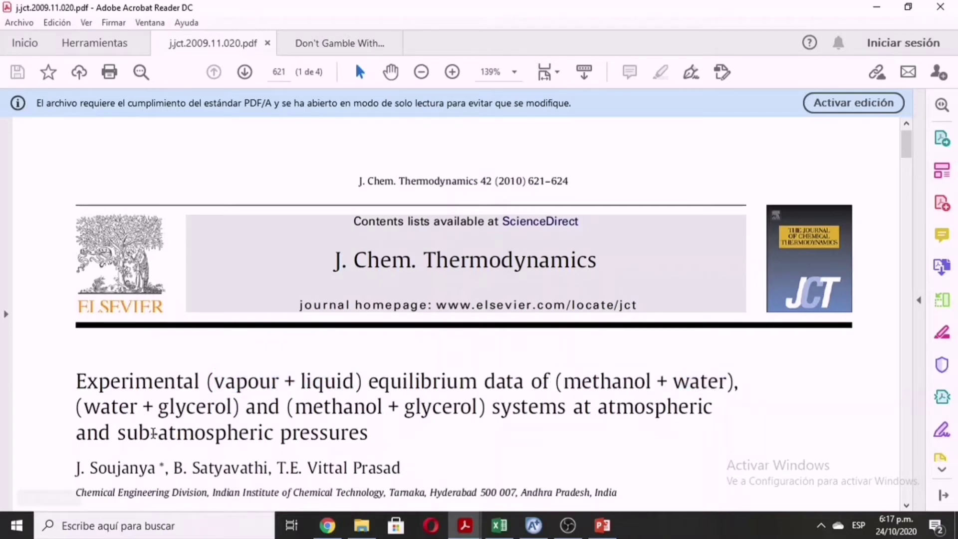
{"action": "left_click_drag", "start_coordinate": [562, 382], "coordinate": [725, 380]}
{"action": "left_click", "coordinate": [782, 368]}
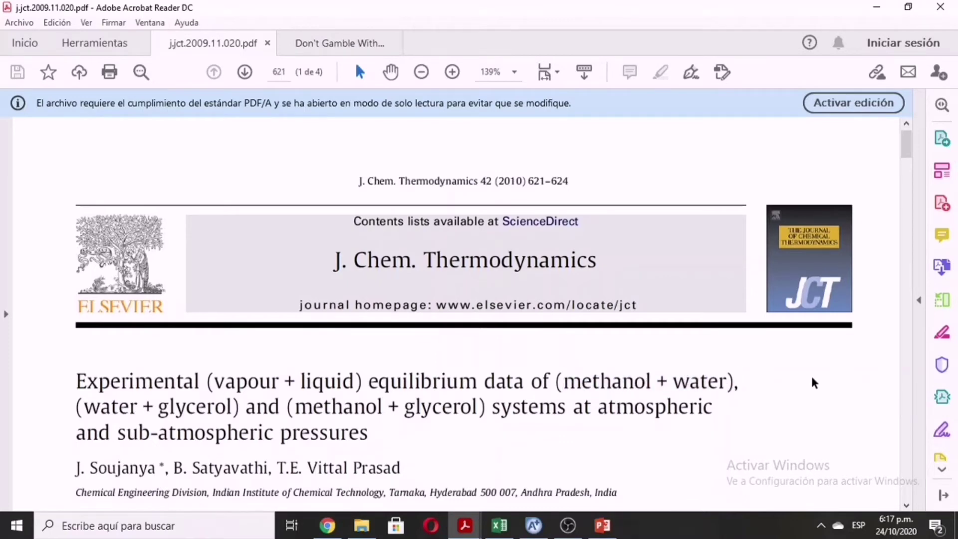
{"action": "scroll", "coordinate": [814, 384], "scroll_direction": "down", "scroll_amount": 2}
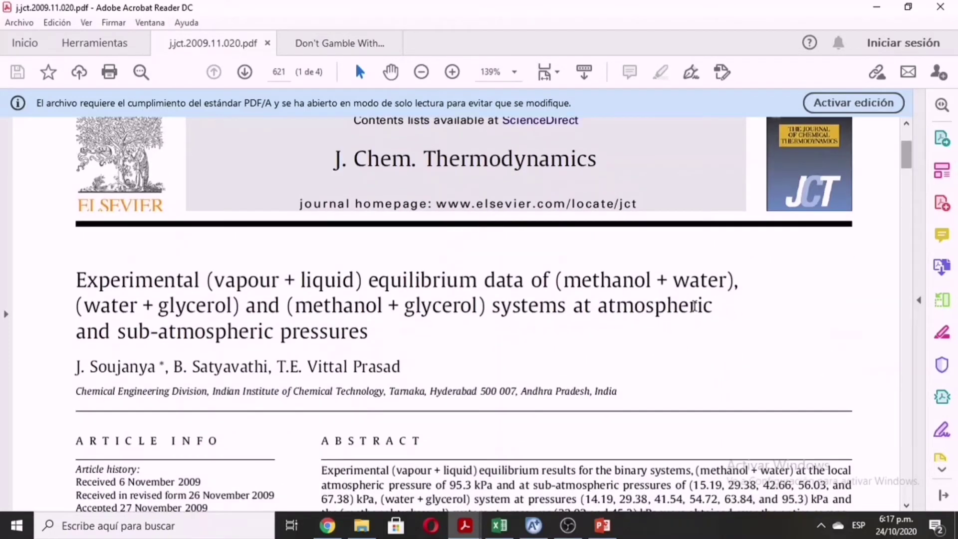
{"action": "left_click_drag", "start_coordinate": [78, 367], "coordinate": [152, 369]}
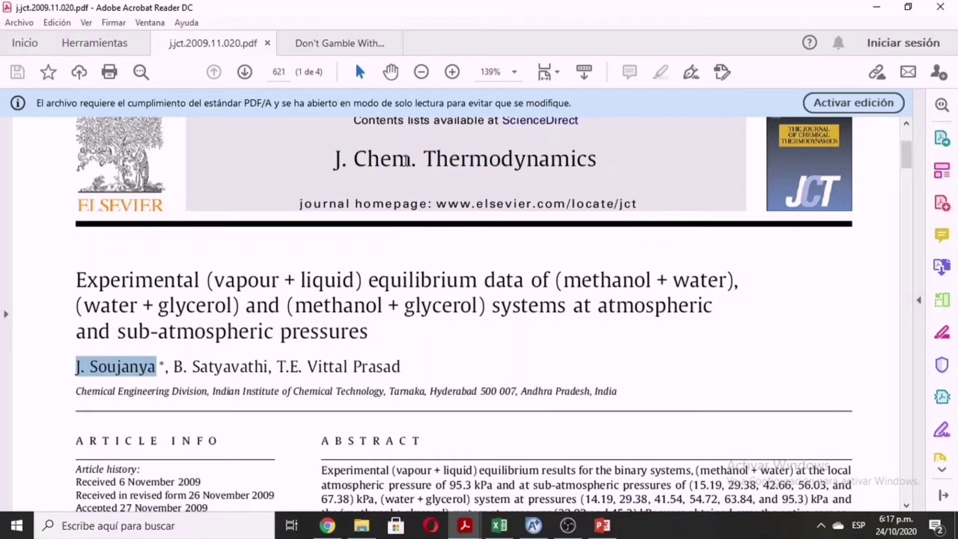
Step: Find the 95.3 kPa methanol + water data in Table 2 of the article and check what its columns represent
{"action": "left_click_drag", "start_coordinate": [905, 159], "coordinate": [916, 264]}
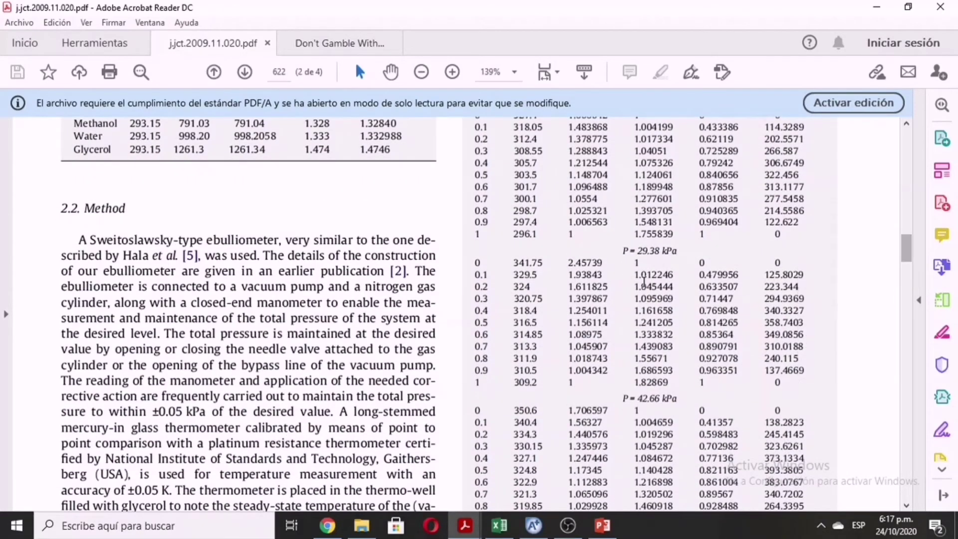
{"action": "scroll", "coordinate": [644, 305], "scroll_direction": "down", "scroll_amount": 3}
{"action": "scroll", "coordinate": [643, 304], "scroll_direction": "down", "scroll_amount": 8}
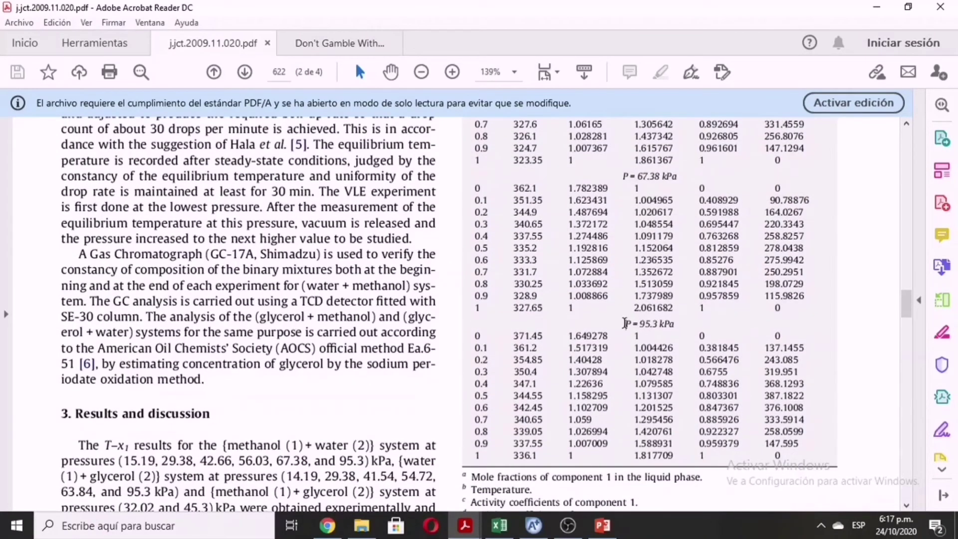
{"action": "left_click_drag", "start_coordinate": [625, 324], "coordinate": [679, 323]}
{"action": "left_click", "coordinate": [634, 384]}
{"action": "left_click_drag", "start_coordinate": [475, 338], "coordinate": [494, 439]}
{"action": "left_click", "coordinate": [479, 341]}
{"action": "scroll", "coordinate": [490, 437], "scroll_direction": "up", "scroll_amount": 10}
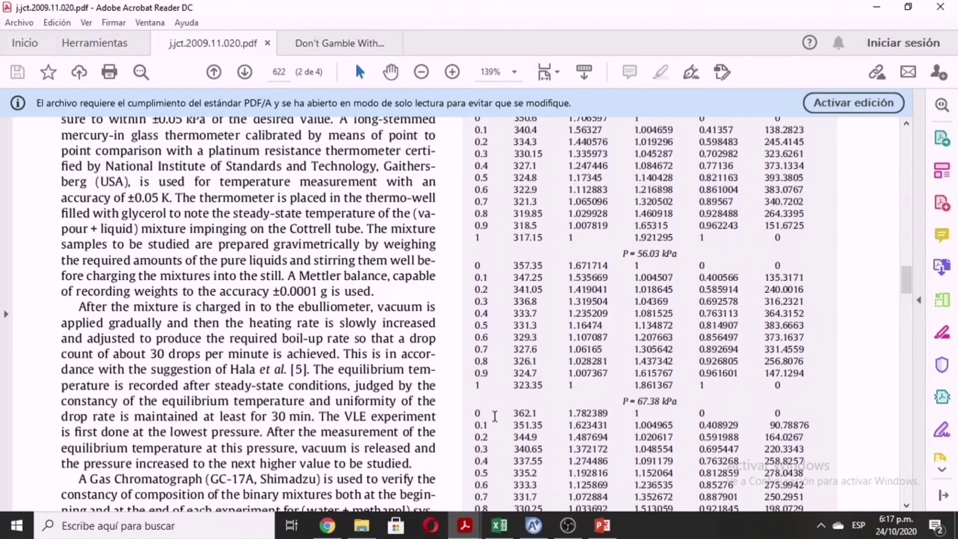
{"action": "scroll", "coordinate": [491, 402], "scroll_direction": "up", "scroll_amount": 10}
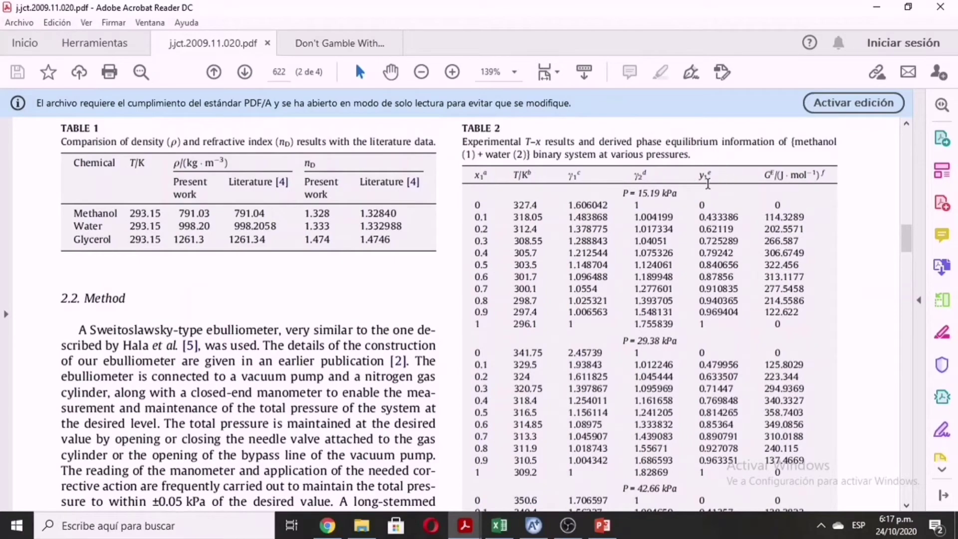
{"action": "scroll", "coordinate": [756, 288], "scroll_direction": "down", "scroll_amount": 3}
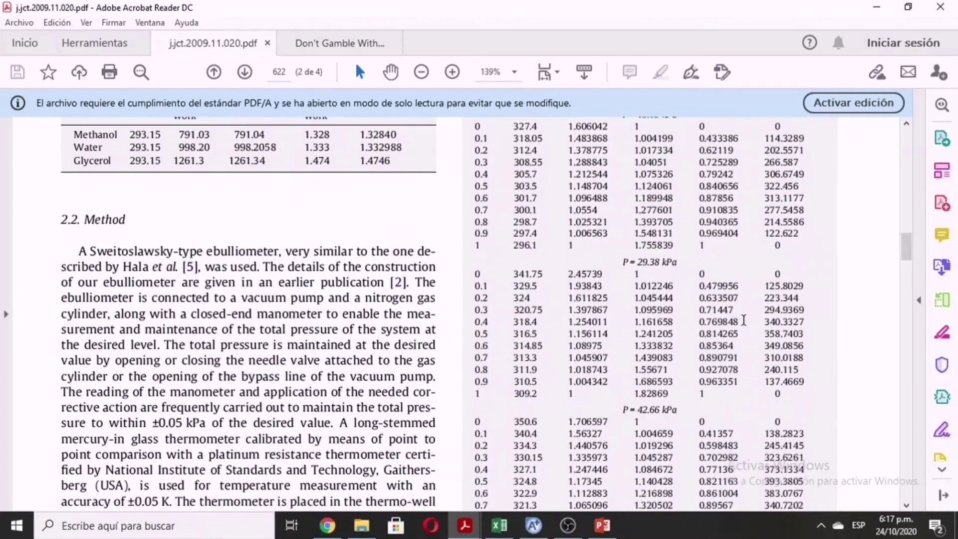
{"action": "left_click_drag", "start_coordinate": [907, 247], "coordinate": [894, 319]}
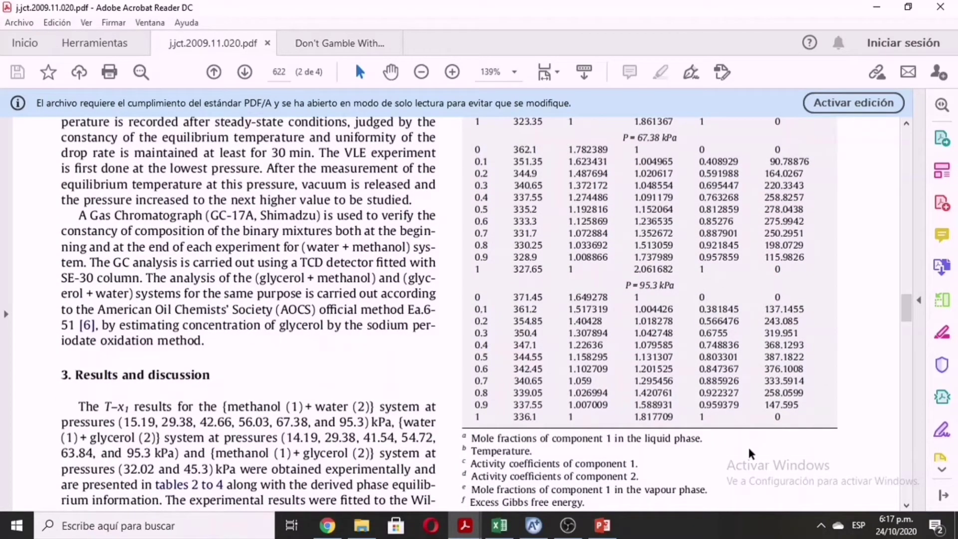
Step: Switch to the Excel workbook Libro1 and review the experimental table of TOTAL TEMP, x1 and y1
{"action": "left_click", "coordinate": [499, 525]}
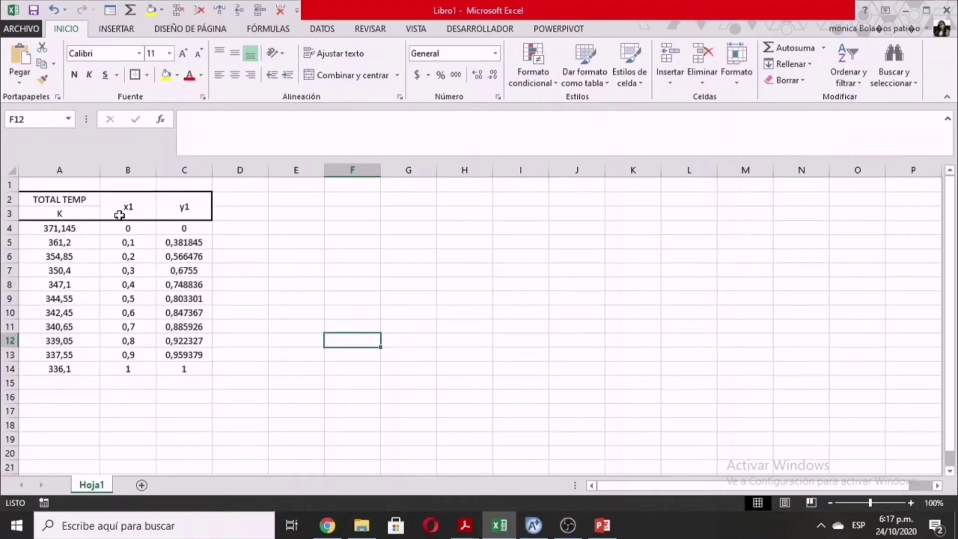
{"action": "left_click_drag", "start_coordinate": [58, 202], "coordinate": [64, 367]}
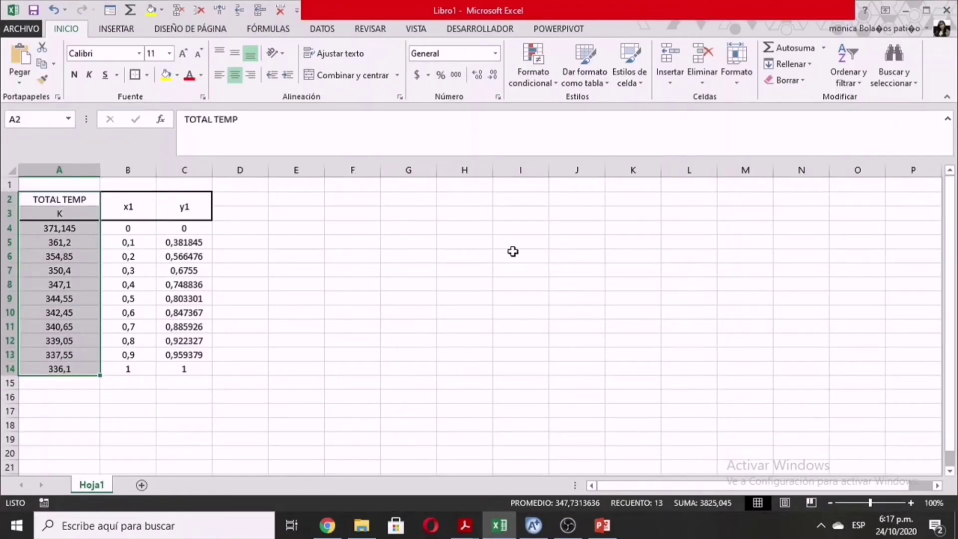
{"action": "left_click", "coordinate": [519, 244]}
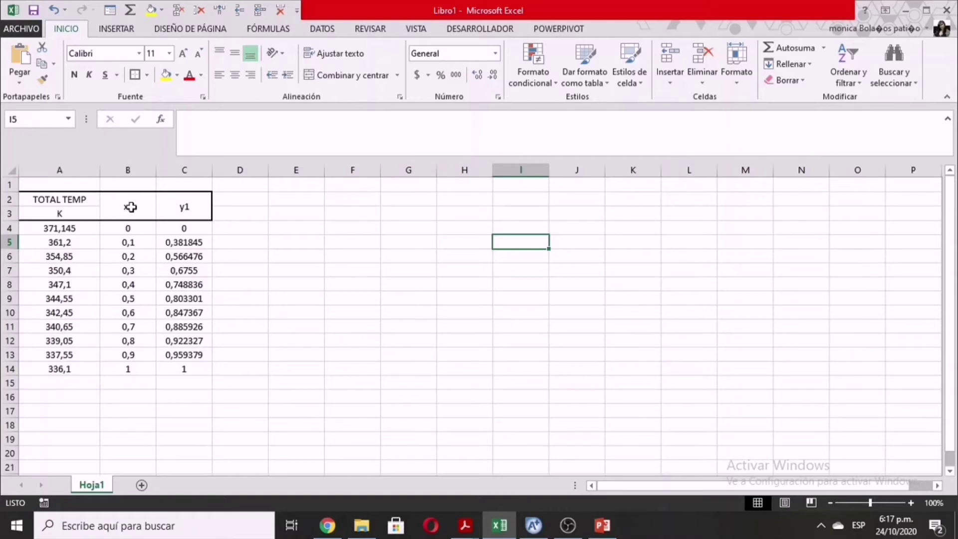
{"action": "left_click", "coordinate": [397, 298]}
{"action": "left_click", "coordinate": [597, 267]}
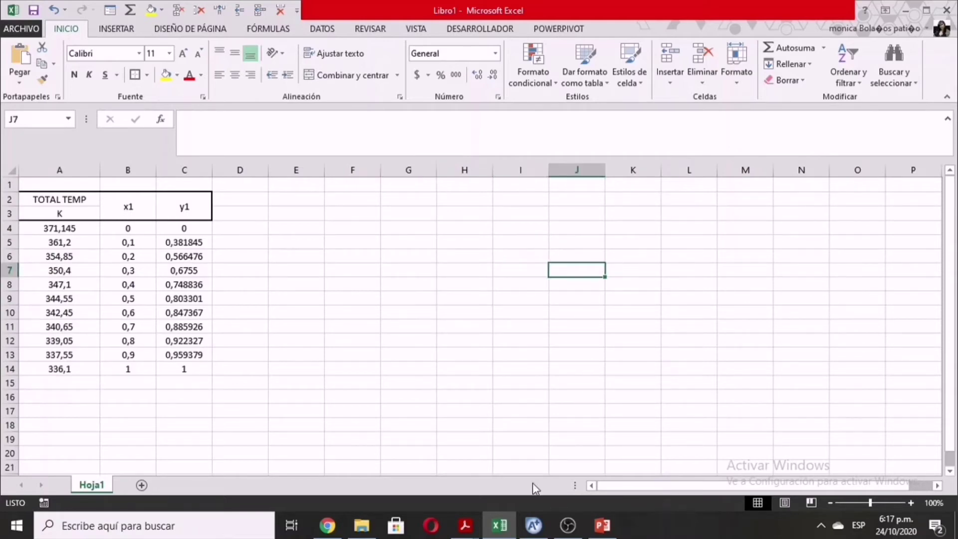
Step: Switch back to Aspen Plus and copy the TOTAL TEMP column in K from the BINRY-2 results table
{"action": "left_click", "coordinate": [534, 523]}
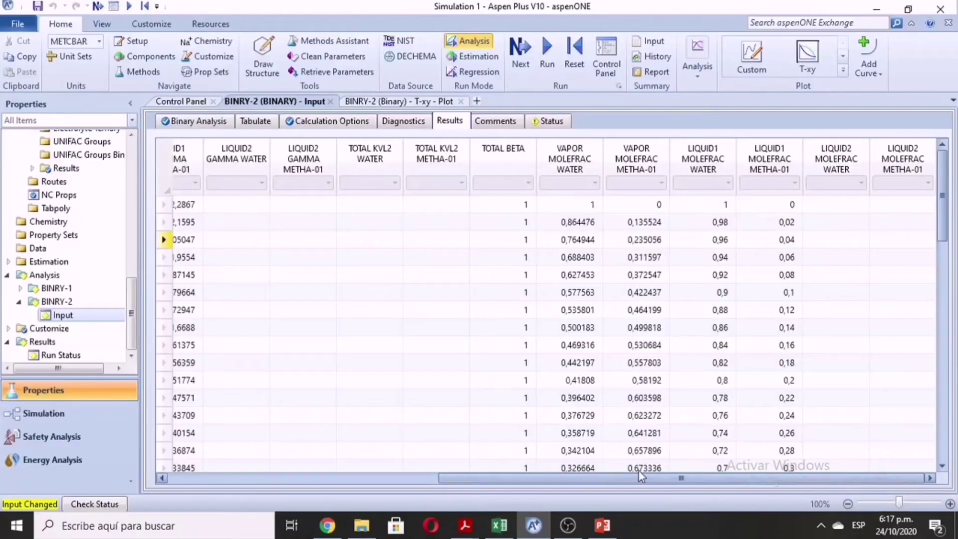
{"action": "left_click_drag", "start_coordinate": [648, 475], "coordinate": [303, 492]}
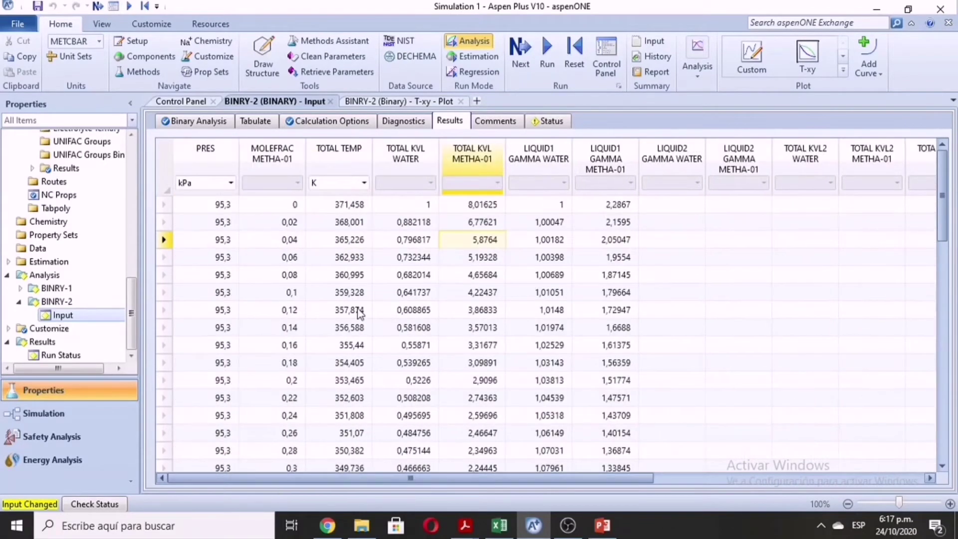
{"action": "left_click", "coordinate": [334, 158]}
{"action": "right_click", "coordinate": [332, 153]}
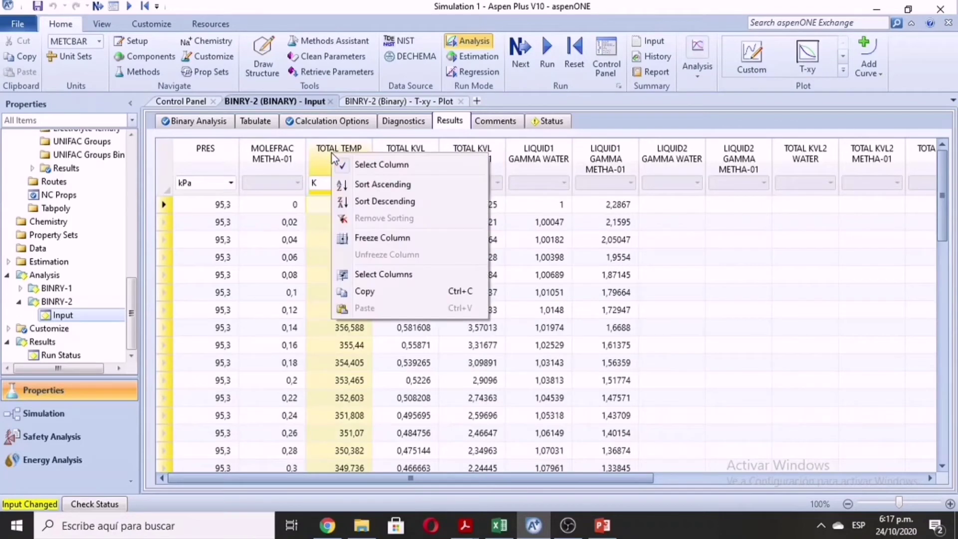
{"action": "left_click", "coordinate": [412, 292]}
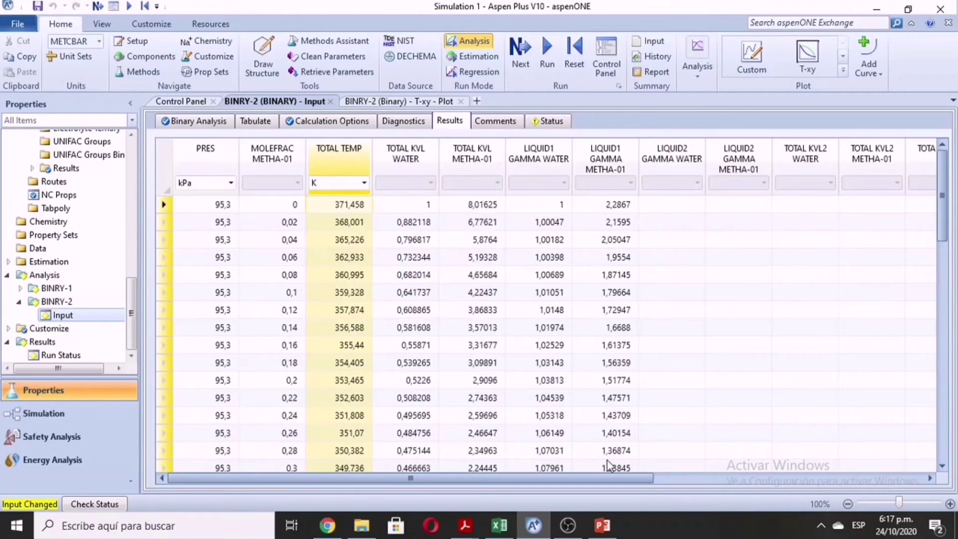
Step: Paste the copied TOTAL TEMP column into the Excel sheet starting at cell E3
{"action": "left_click", "coordinate": [500, 525]}
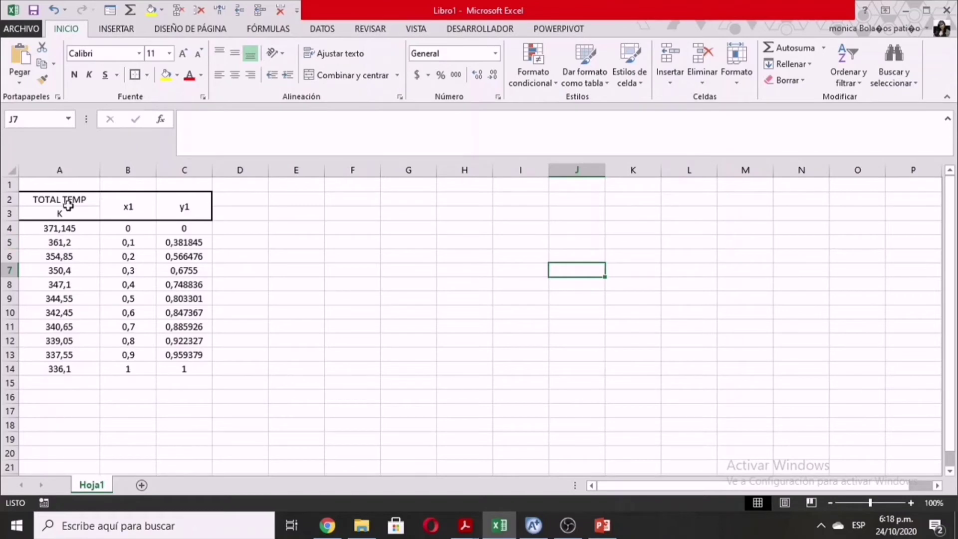
{"action": "left_click", "coordinate": [410, 215]}
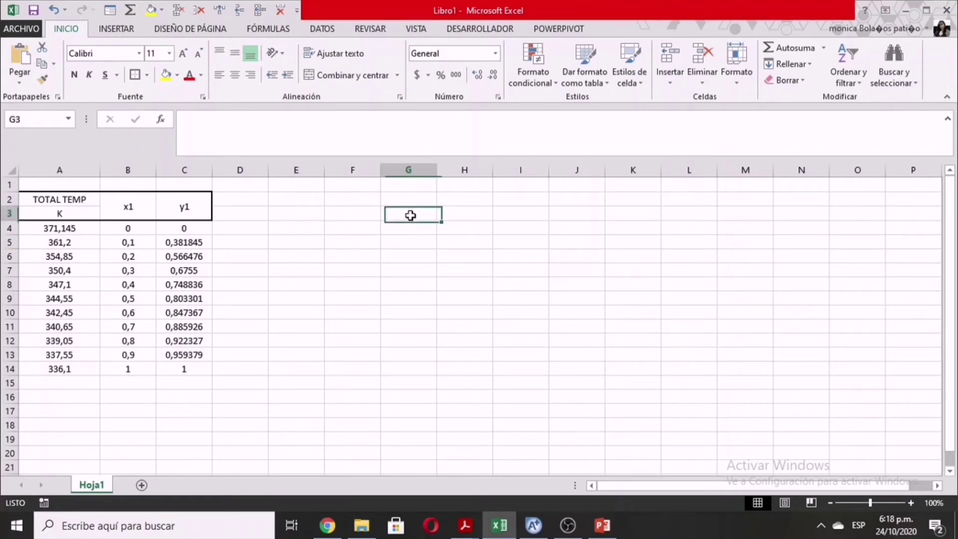
{"action": "left_click", "coordinate": [299, 213]}
{"action": "right_click", "coordinate": [300, 214]}
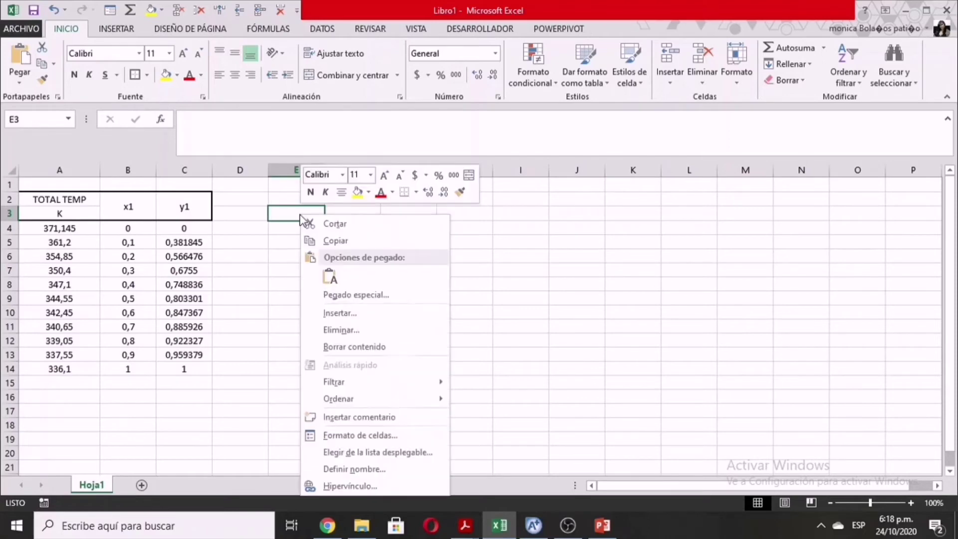
{"action": "left_click", "coordinate": [334, 275]}
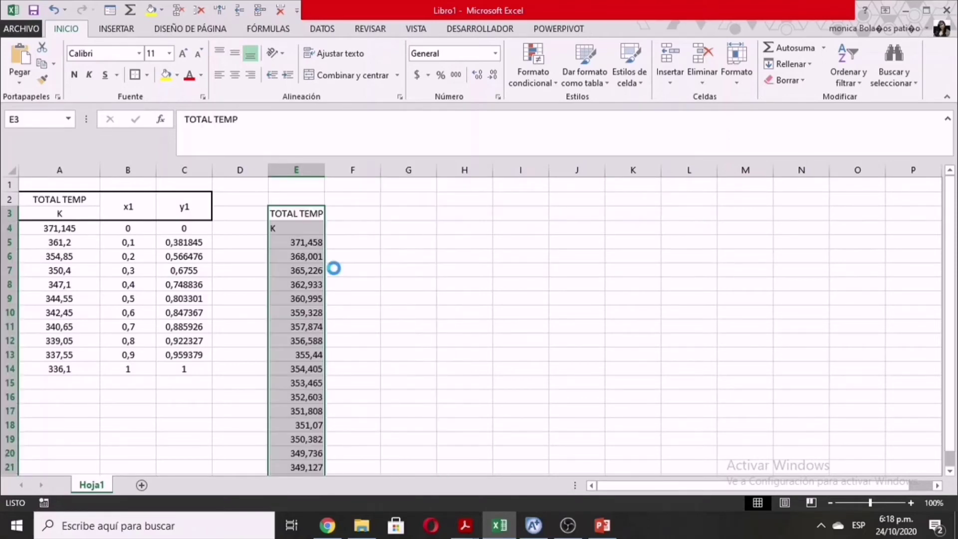
Step: Center the TOTAL TEMP and K header cells, E3 and E4, horizontally
{"action": "left_click", "coordinate": [298, 225]}
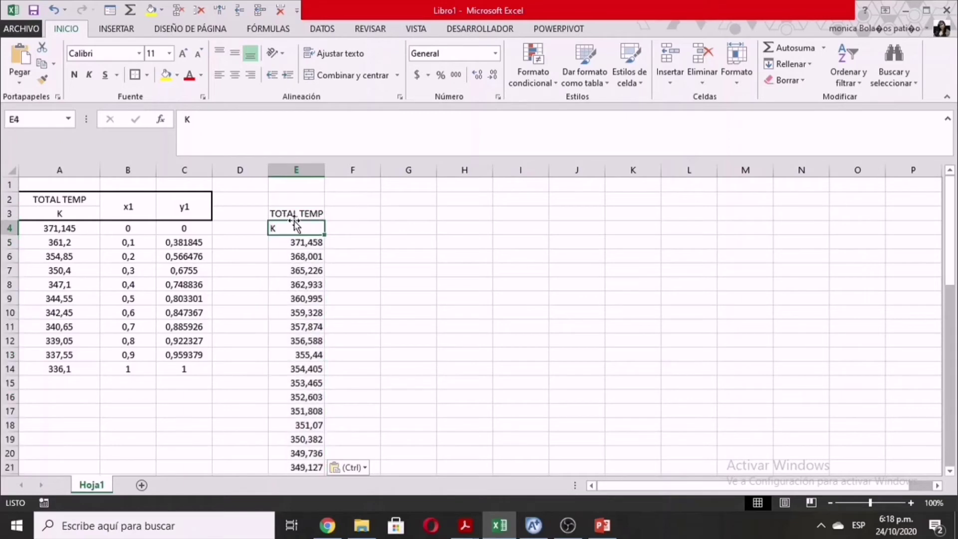
{"action": "left_click_drag", "start_coordinate": [297, 214], "coordinate": [320, 231]}
{"action": "left_click", "coordinate": [235, 75]}
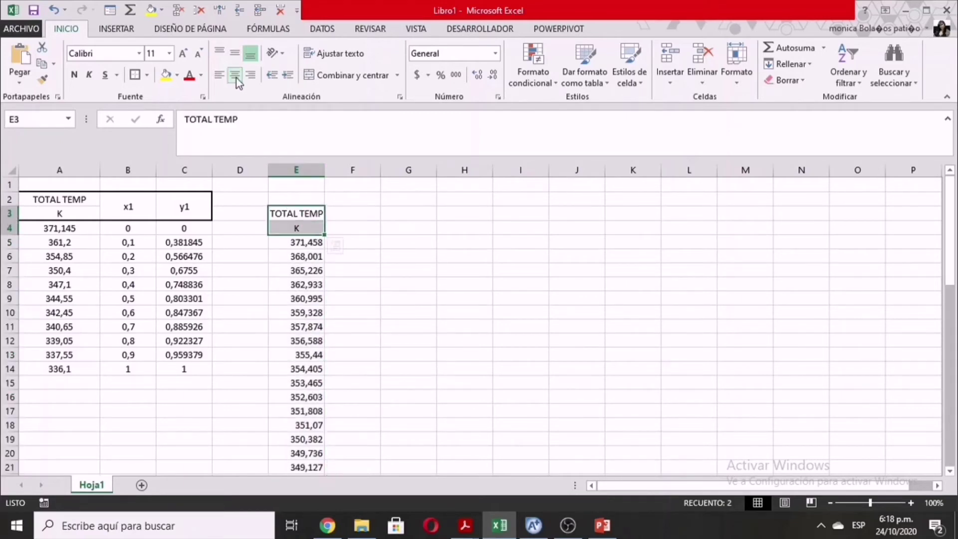
{"action": "left_click", "coordinate": [478, 227]}
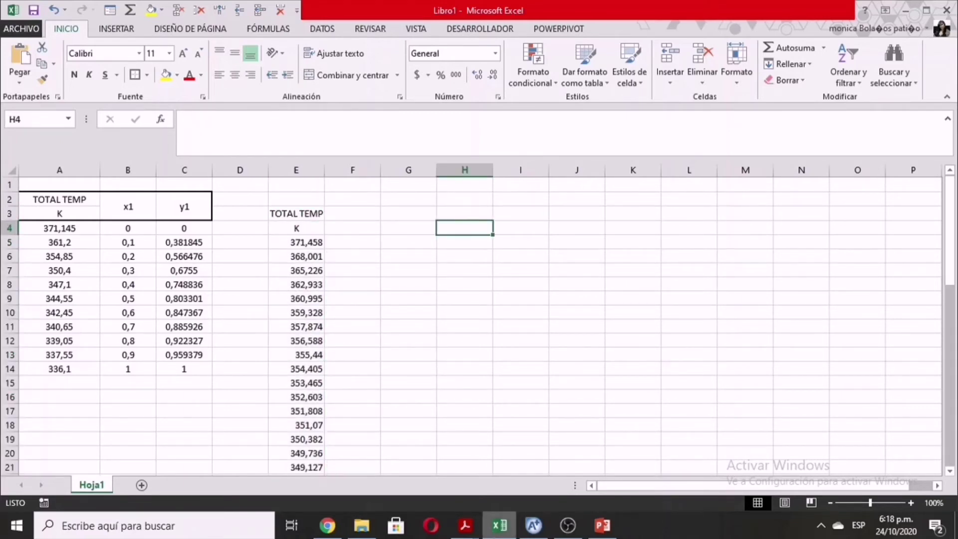
Step: Switch to Aspen Plus and copy the VAPOR MOLEFRAC METHA-01 column from the BINRY-2 results table
{"action": "left_click", "coordinate": [534, 525]}
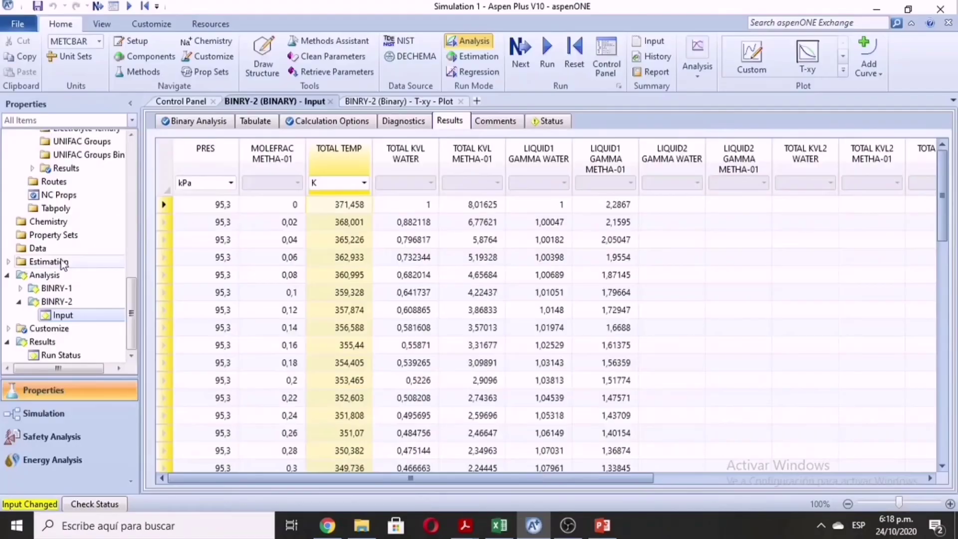
{"action": "left_click_drag", "start_coordinate": [579, 478], "coordinate": [822, 436]}
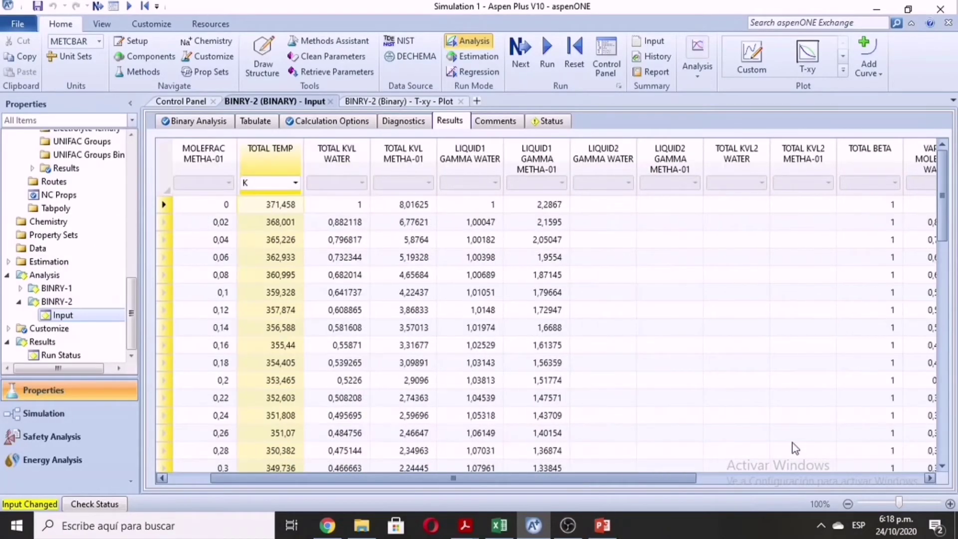
{"action": "left_click_drag", "start_coordinate": [449, 477], "coordinate": [697, 477]}
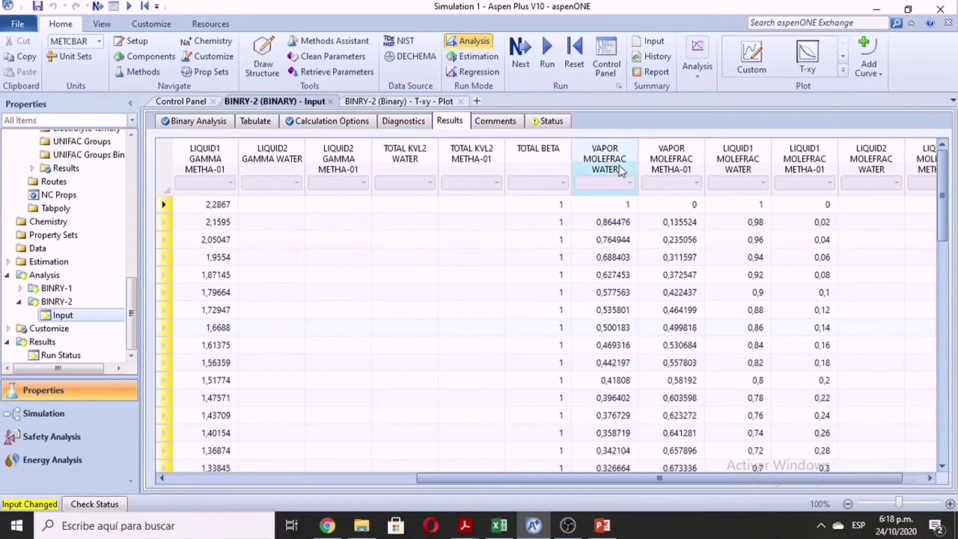
{"action": "left_click", "coordinate": [673, 162]}
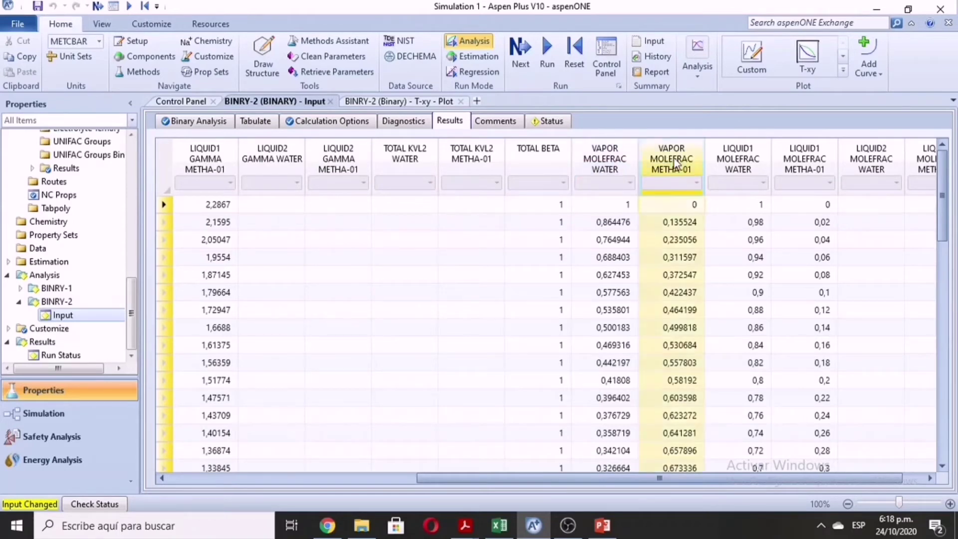
{"action": "right_click", "coordinate": [675, 164]}
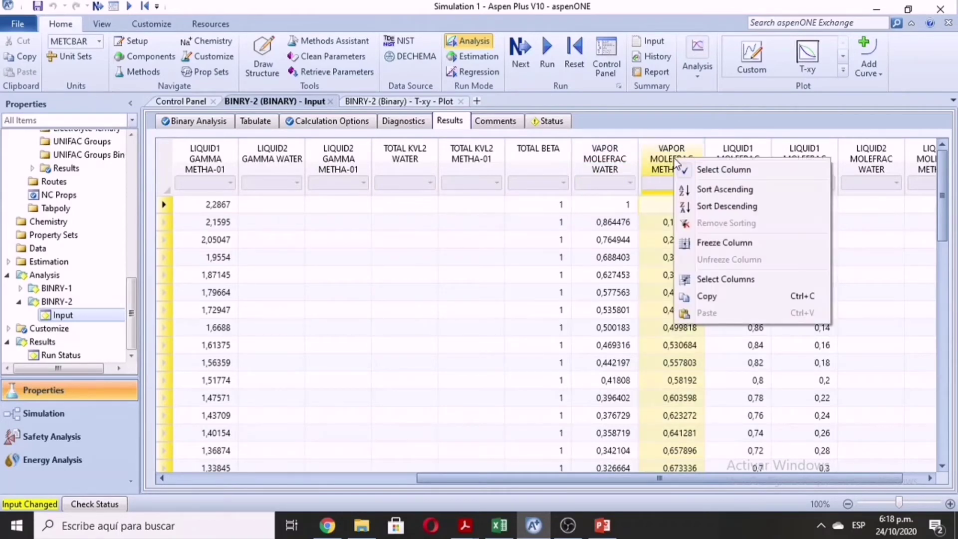
{"action": "left_click", "coordinate": [728, 300]}
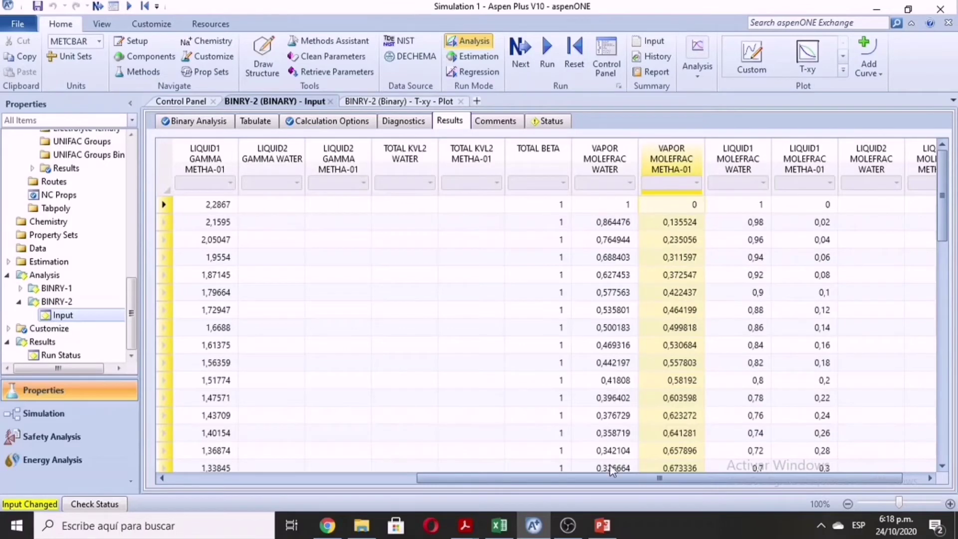
Step: Switch to the Excel workbook and paste the copied vapor mole fraction column starting at cell F3
{"action": "left_click", "coordinate": [500, 525]}
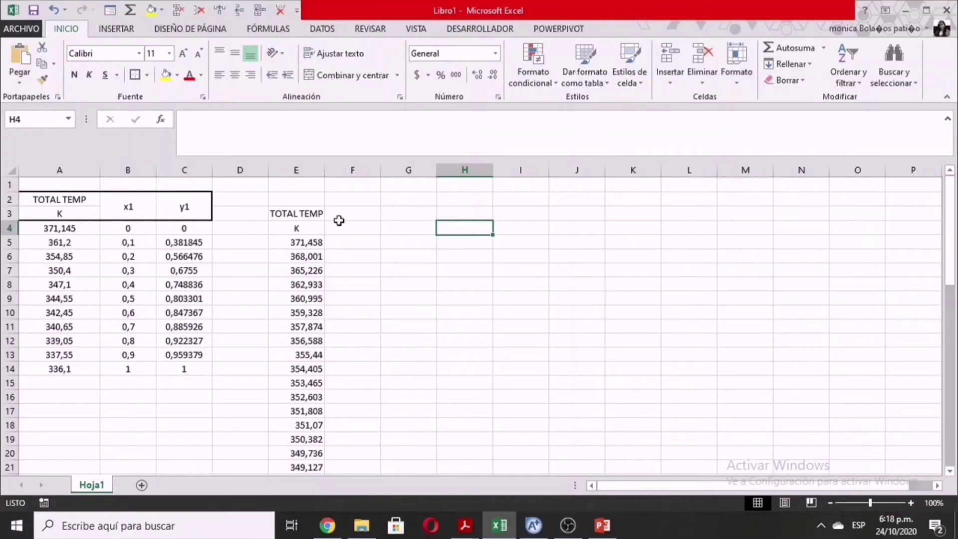
{"action": "left_click", "coordinate": [338, 212]}
{"action": "right_click", "coordinate": [338, 211]}
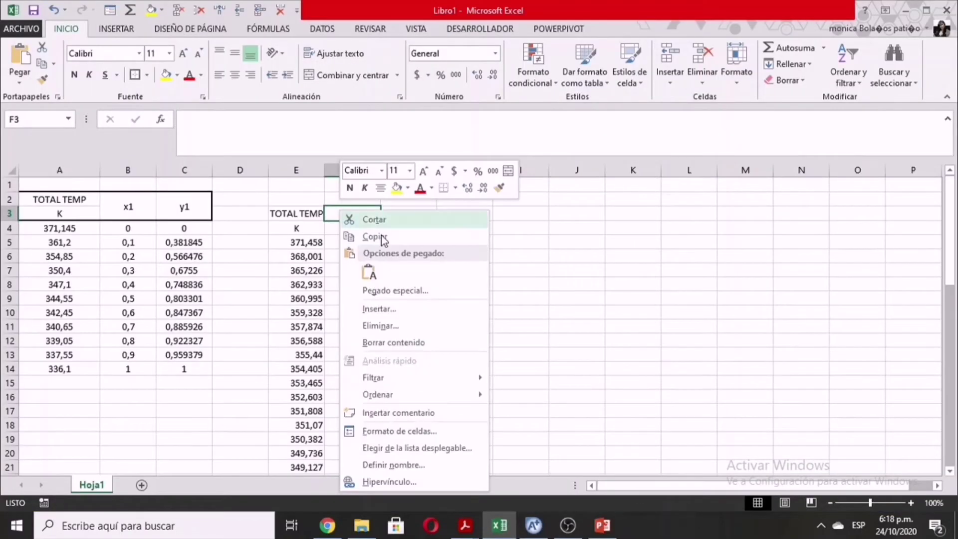
{"action": "left_click", "coordinate": [369, 271]}
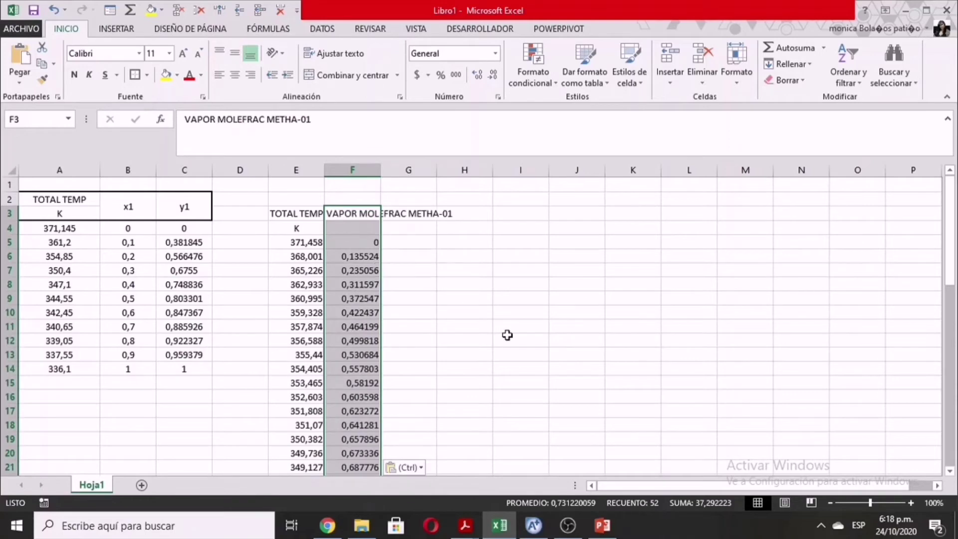
{"action": "left_click", "coordinate": [543, 385]}
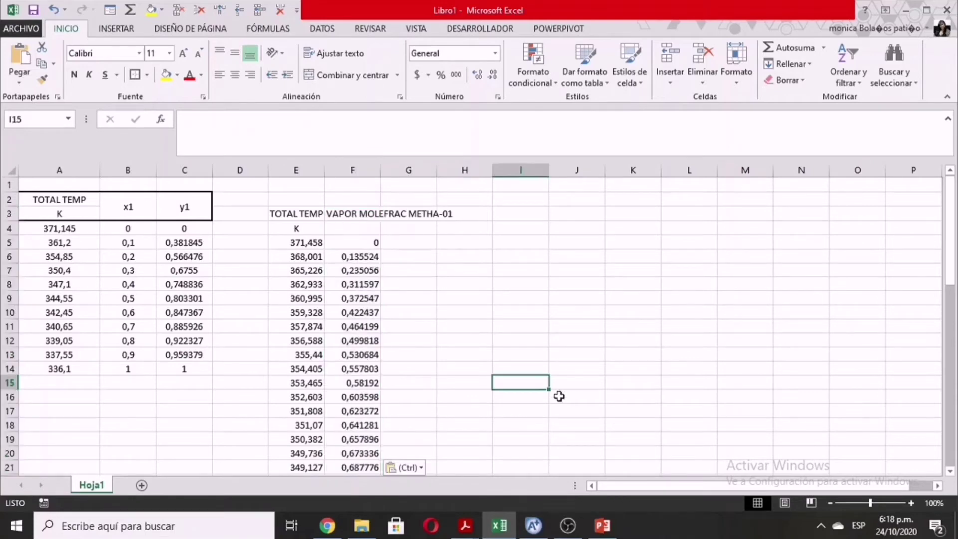
Step: Switch back to Aspen Plus and copy the LIQUID1 MOLEFRAC METHA-01 column from the results table
{"action": "left_click", "coordinate": [534, 526]}
{"action": "left_click", "coordinate": [809, 158]}
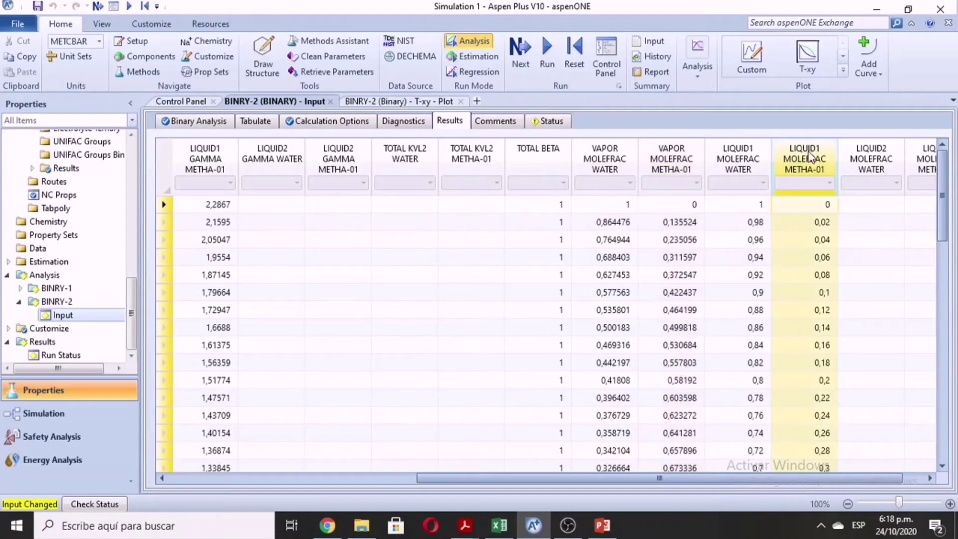
{"action": "right_click", "coordinate": [810, 158]}
{"action": "left_click", "coordinate": [691, 293]}
Step: Return to Excel and paste the copied liquid mole fraction column starting at cell G3
{"action": "left_click", "coordinate": [499, 525]}
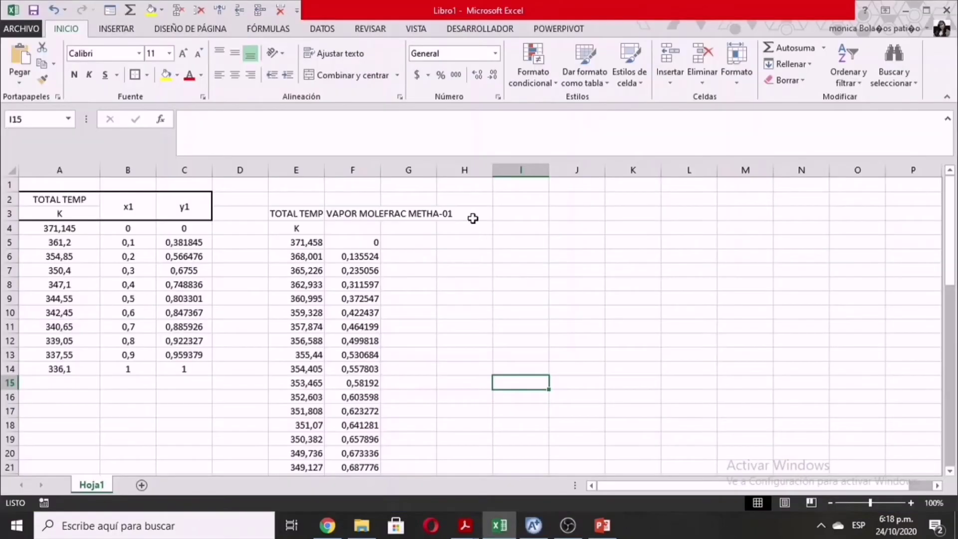
{"action": "left_click", "coordinate": [413, 213]}
{"action": "right_click", "coordinate": [413, 214]}
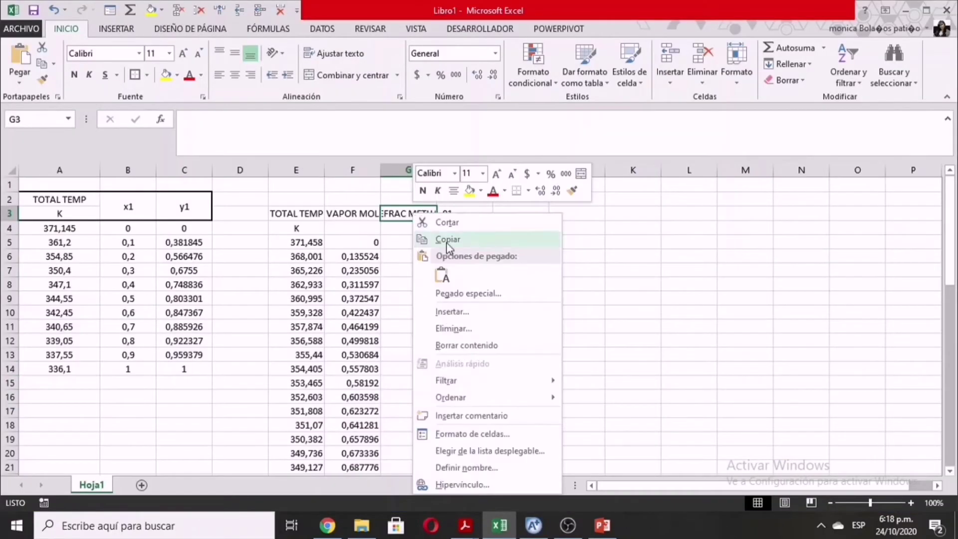
{"action": "left_click", "coordinate": [450, 276]}
{"action": "left_click", "coordinate": [578, 257]}
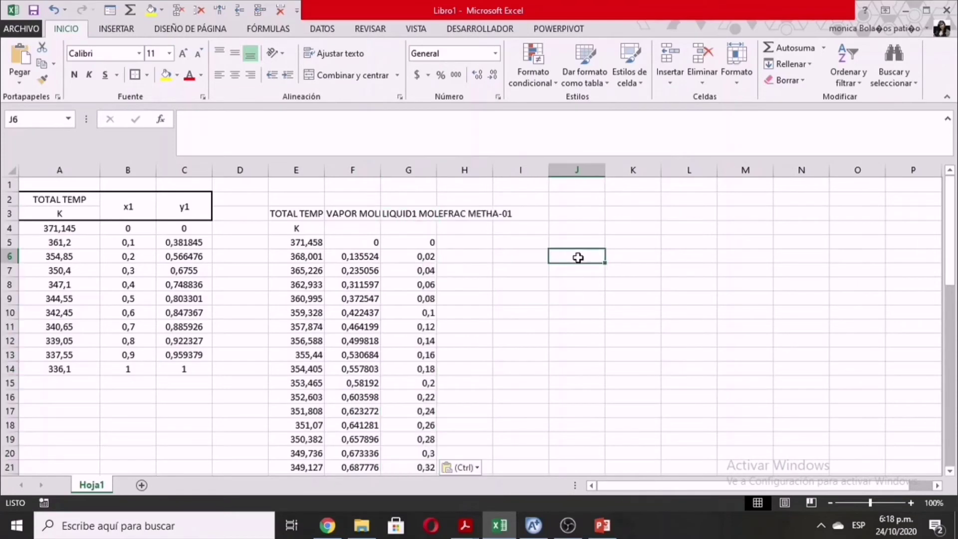
{"action": "left_click", "coordinate": [544, 529]}
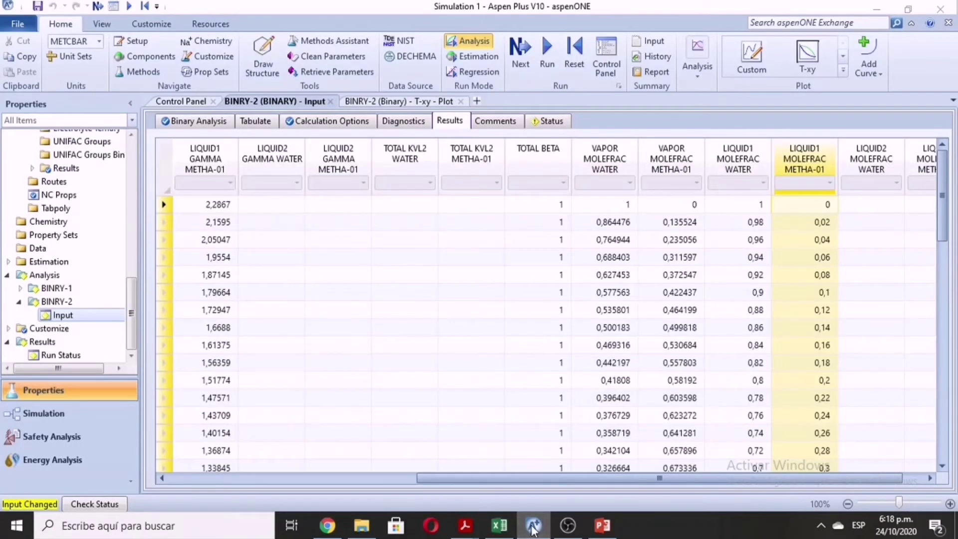
{"action": "left_click", "coordinate": [515, 530]}
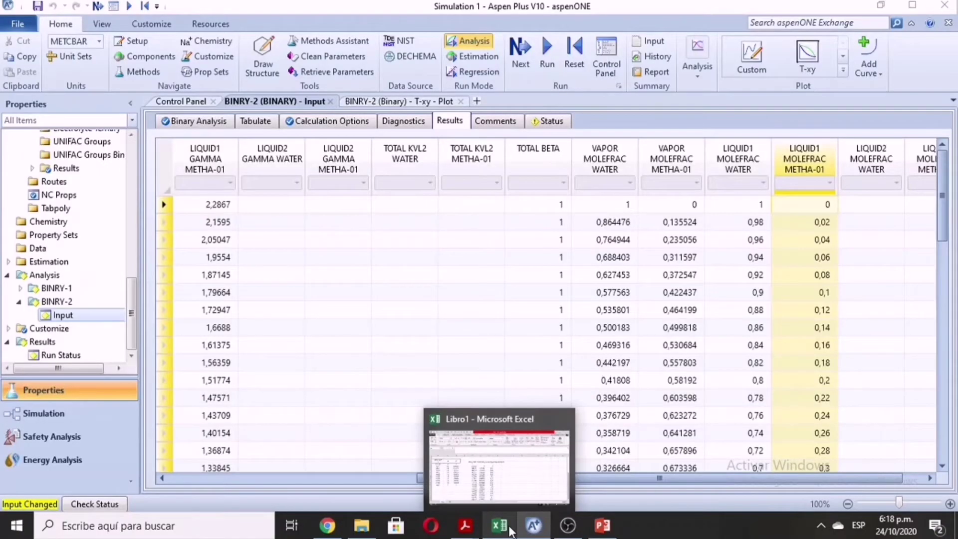
{"action": "left_click", "coordinate": [499, 527]}
{"action": "left_click", "coordinate": [489, 310]}
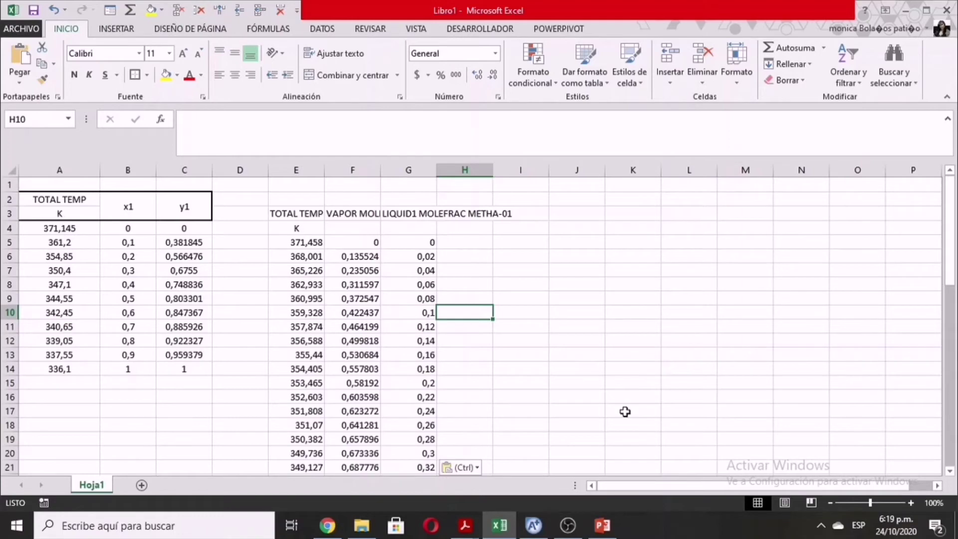
Step: Rename the header in F3 to "y1 - Aspen" and the header in G3 to "x1- Aspen"
{"action": "left_click", "coordinate": [338, 216]}
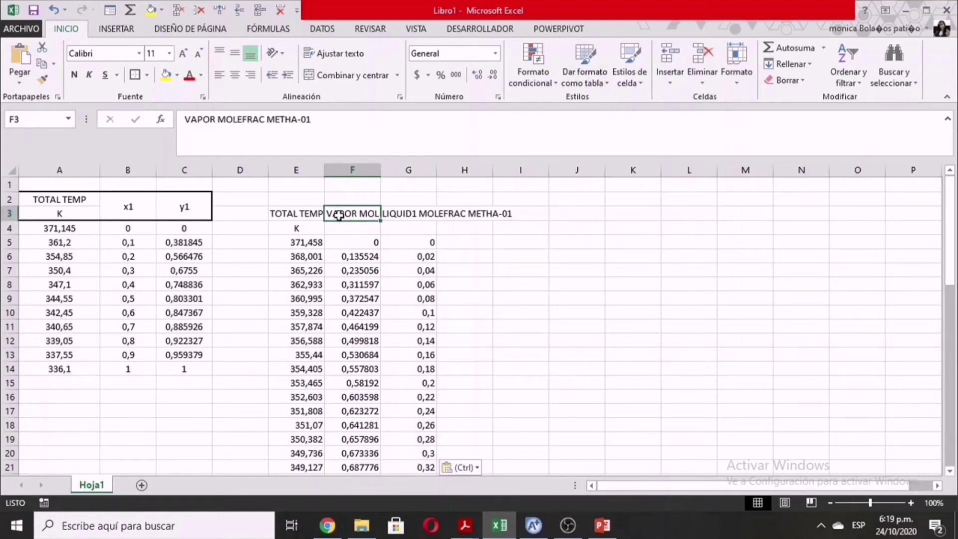
{"action": "type", "text": "Y"}
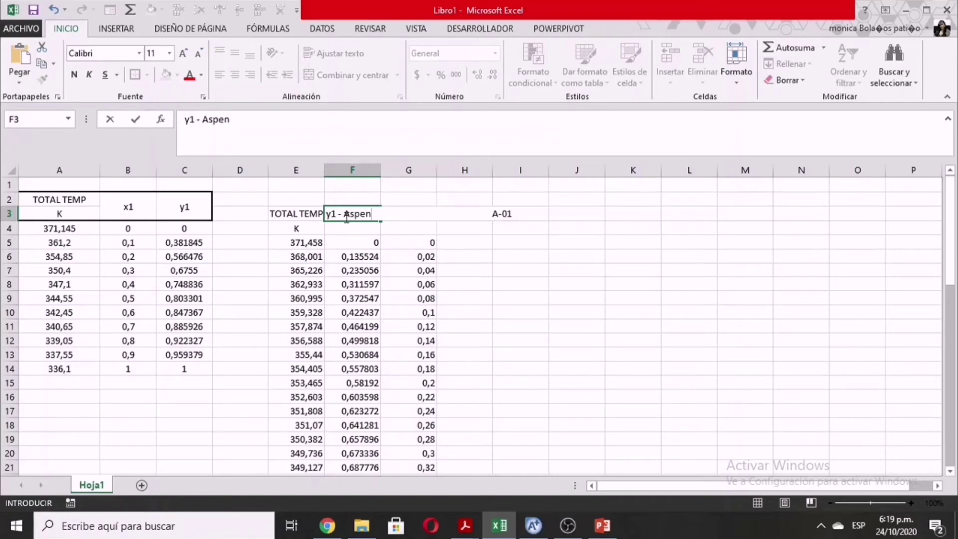
{"action": "left_click", "coordinate": [460, 225]}
{"action": "left_click", "coordinate": [417, 208]}
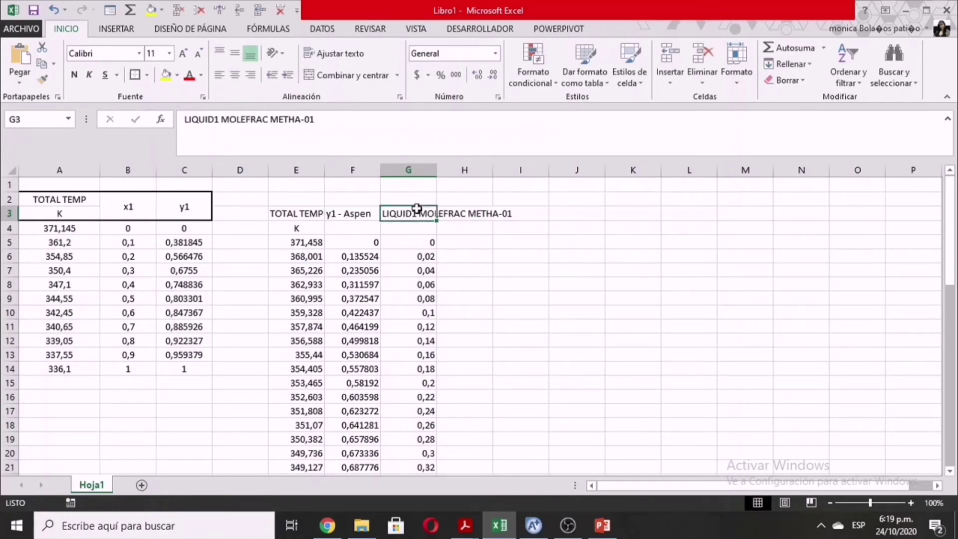
{"action": "type", "text": "X"}
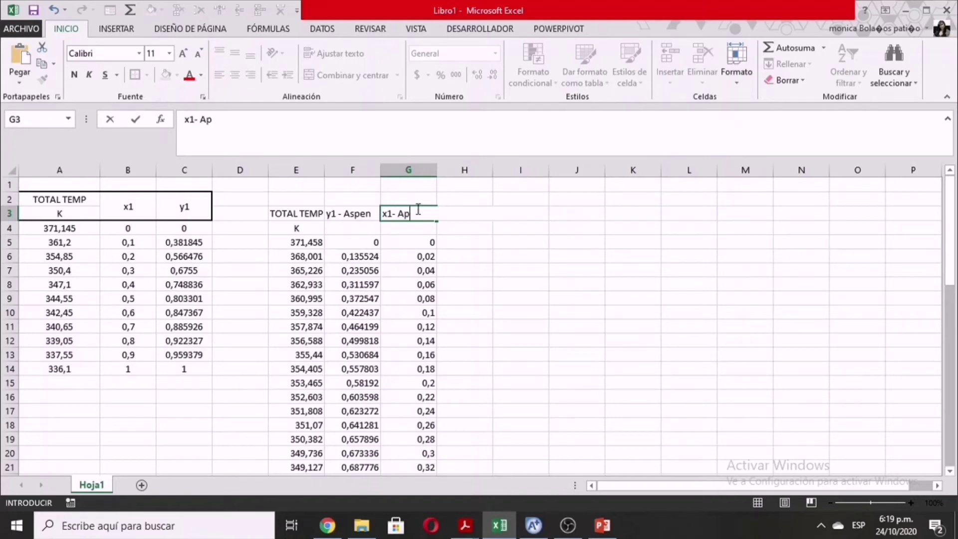
{"action": "type", "text": "1- Aspen"}
{"action": "left_click", "coordinate": [460, 225]}
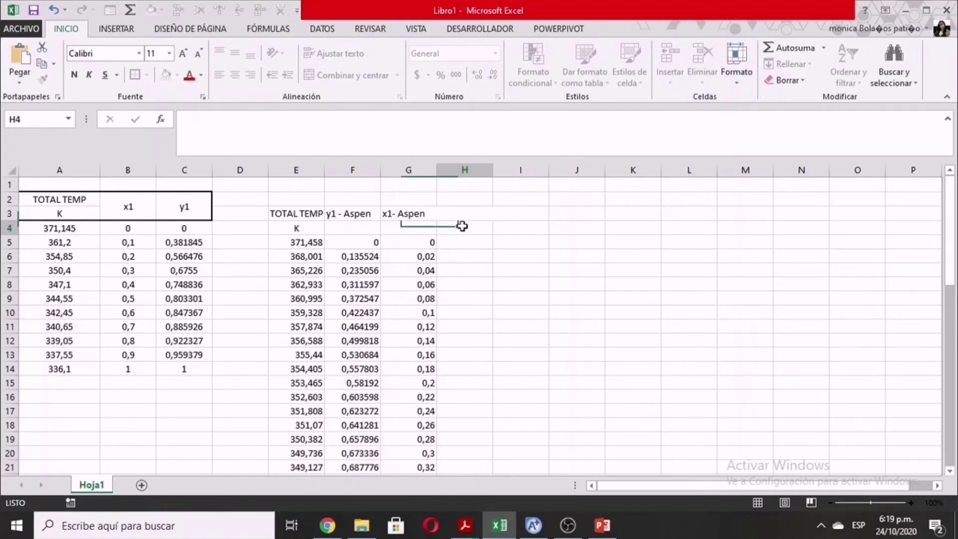
Step: Center the headers in F3:G3 horizontally and put a thick outline border around the header block E3:G4
{"action": "left_click_drag", "start_coordinate": [369, 215], "coordinate": [407, 214]}
{"action": "left_click", "coordinate": [232, 76]}
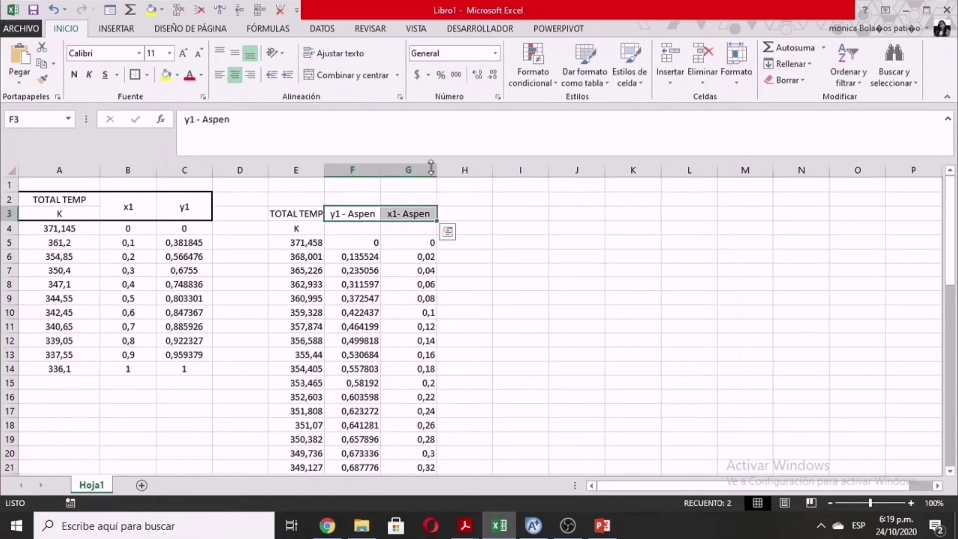
{"action": "left_click", "coordinate": [465, 199]}
{"action": "left_click_drag", "start_coordinate": [299, 216], "coordinate": [413, 227]}
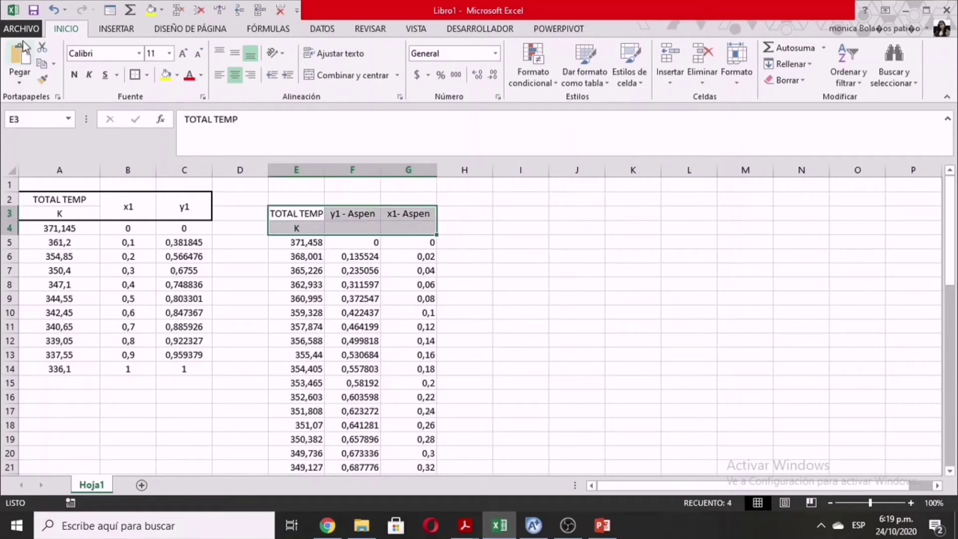
{"action": "left_click", "coordinate": [471, 213]}
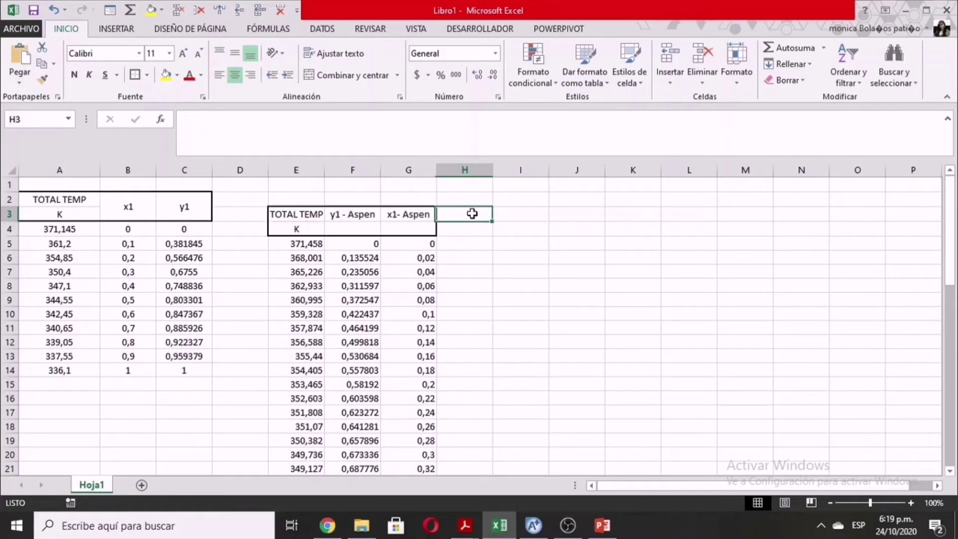
{"action": "left_click", "coordinate": [564, 268]}
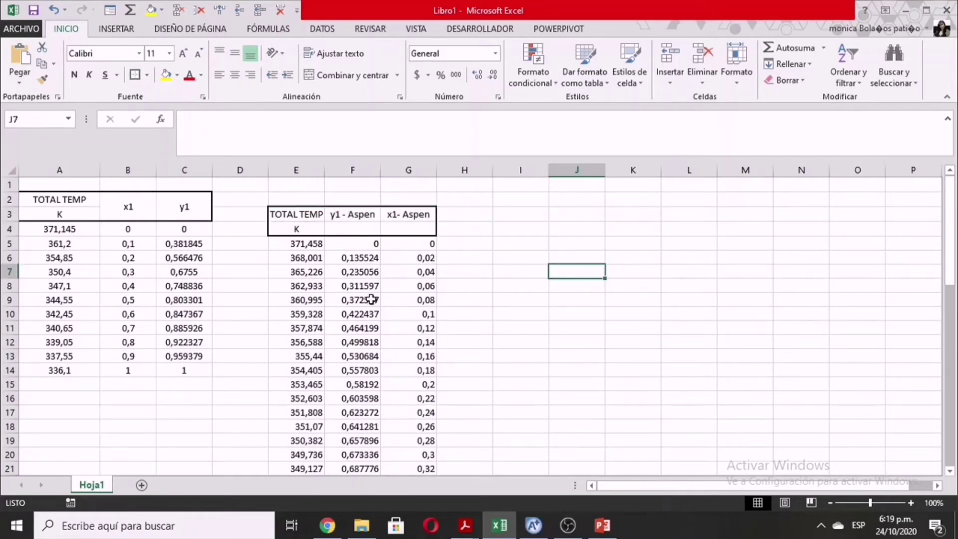
Step: Look through the rows of the pasted Aspen temperature, y1 and x1 data in columns E to G
{"action": "left_click", "coordinate": [390, 283]}
{"action": "scroll", "coordinate": [392, 284], "scroll_direction": "down", "scroll_amount": 7}
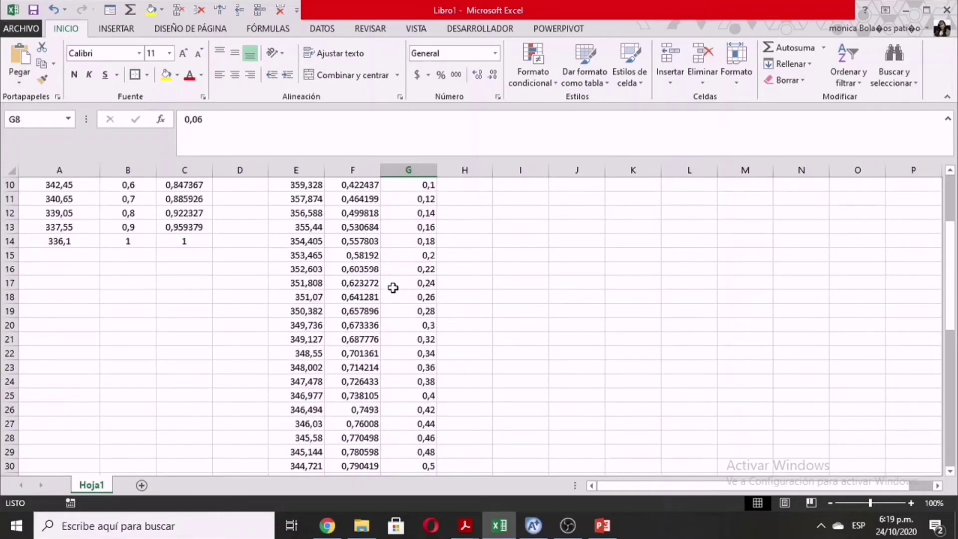
{"action": "scroll", "coordinate": [394, 287], "scroll_direction": "up", "scroll_amount": 7}
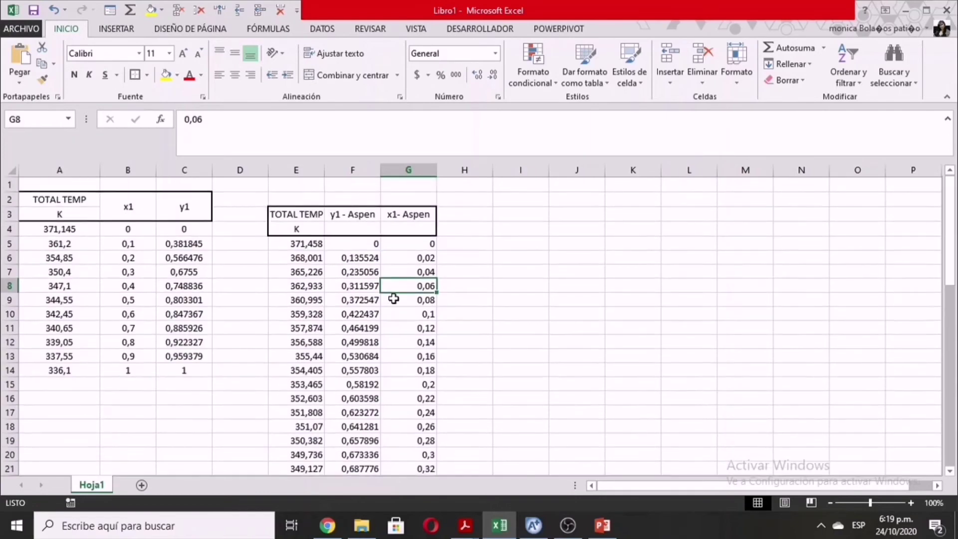
{"action": "scroll", "coordinate": [554, 269], "scroll_direction": "down", "scroll_amount": 5}
{"action": "scroll", "coordinate": [382, 300], "scroll_direction": "up", "scroll_amount": 4}
{"action": "scroll", "coordinate": [382, 300], "scroll_direction": "up", "scroll_amount": 1}
{"action": "left_click", "coordinate": [598, 258]}
Step: Insert an empty scatter chart with smooth lines and place it beside the Aspen table, over about columns I to O
{"action": "left_click", "coordinate": [497, 271]}
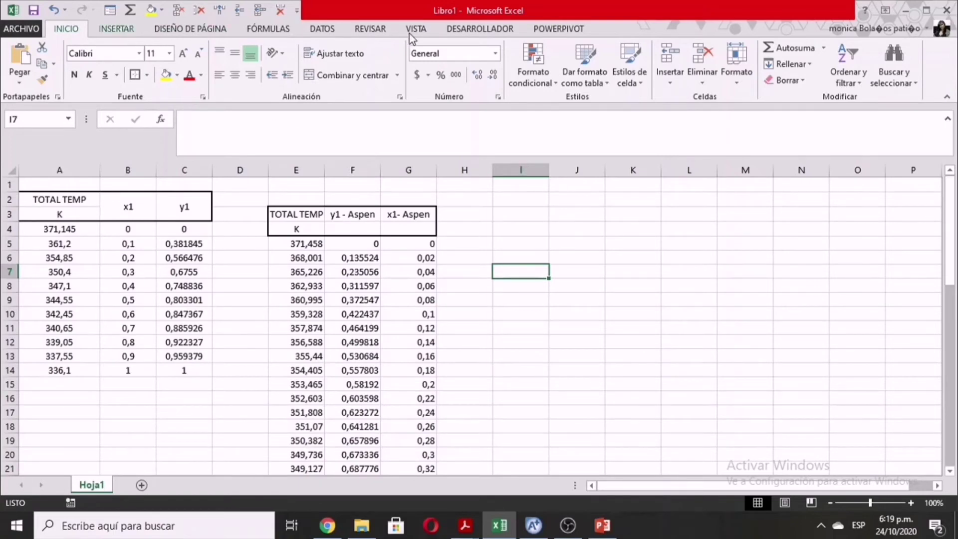
{"action": "scroll", "coordinate": [466, 50], "scroll_direction": "down", "scroll_amount": 1}
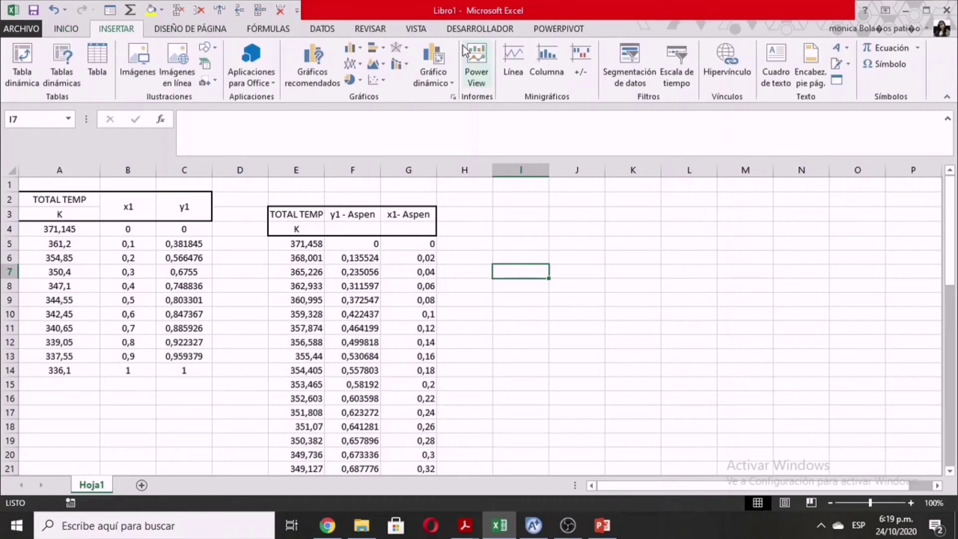
{"action": "left_click", "coordinate": [382, 83]}
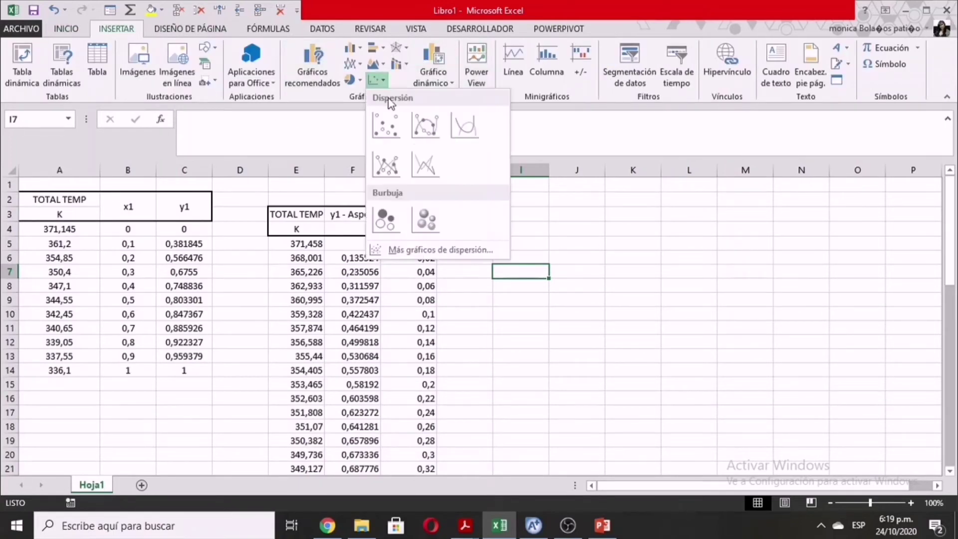
{"action": "left_click", "coordinate": [457, 130]}
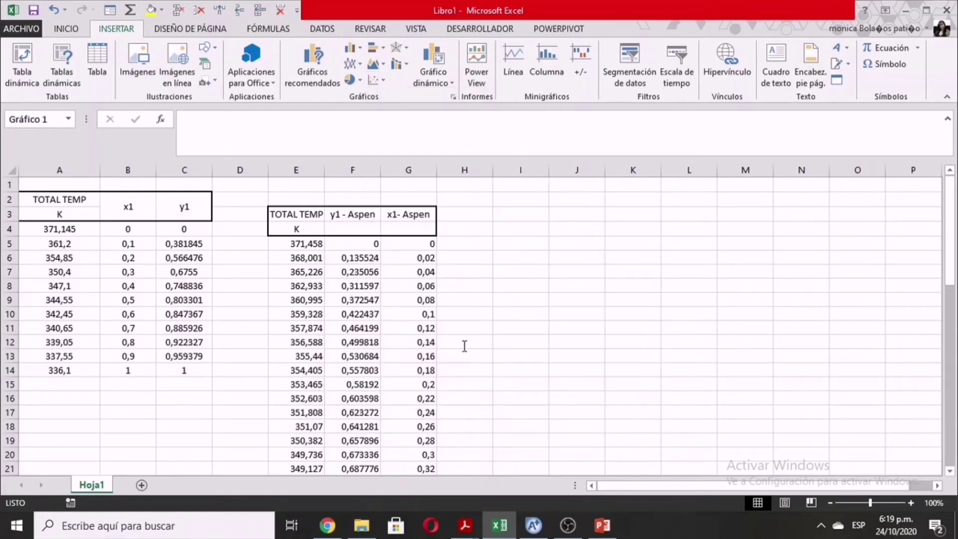
{"action": "left_click_drag", "start_coordinate": [428, 311], "coordinate": [630, 301]}
Step: Add a first series to the empty scatter chart with the Aspen y1 data in F5:F55 as its X values
{"action": "right_click", "coordinate": [621, 266]}
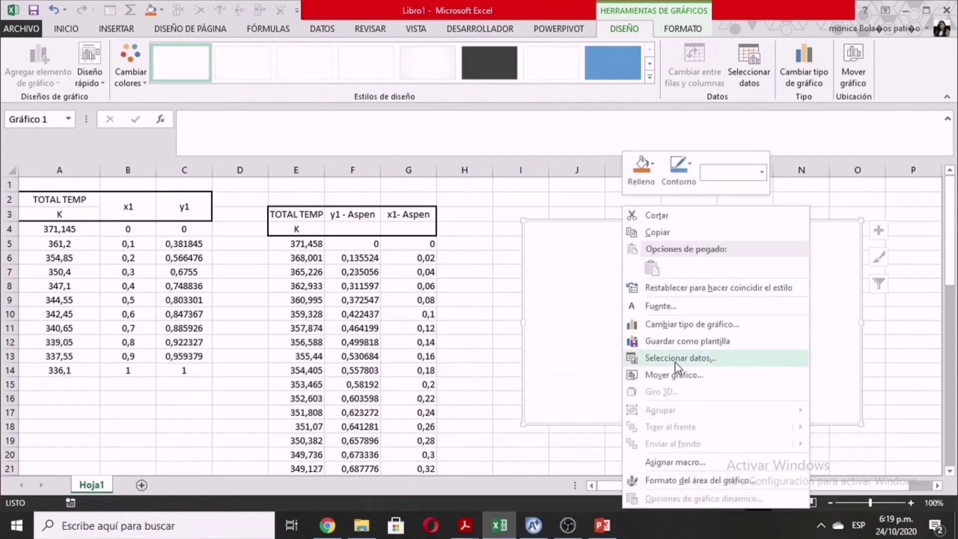
{"action": "left_click", "coordinate": [676, 364]}
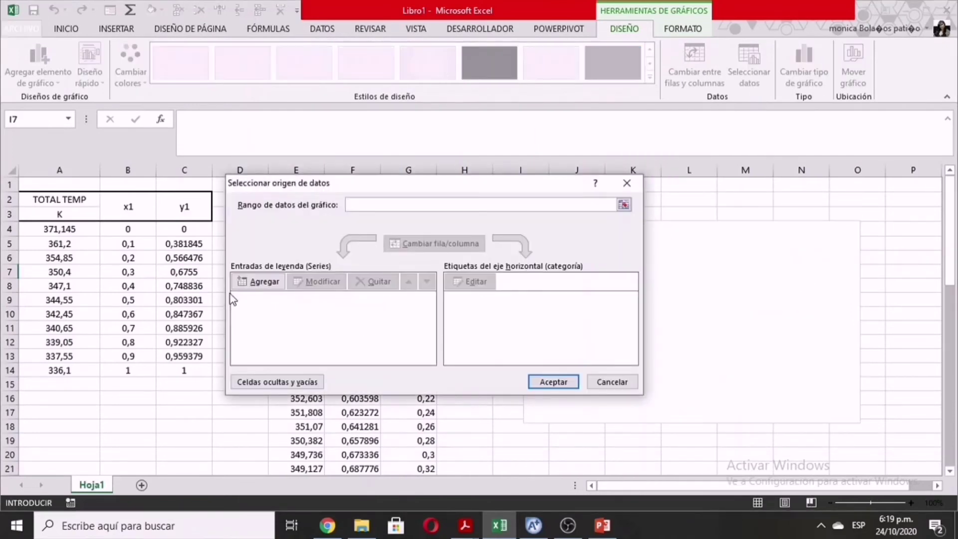
{"action": "left_click", "coordinate": [266, 282]}
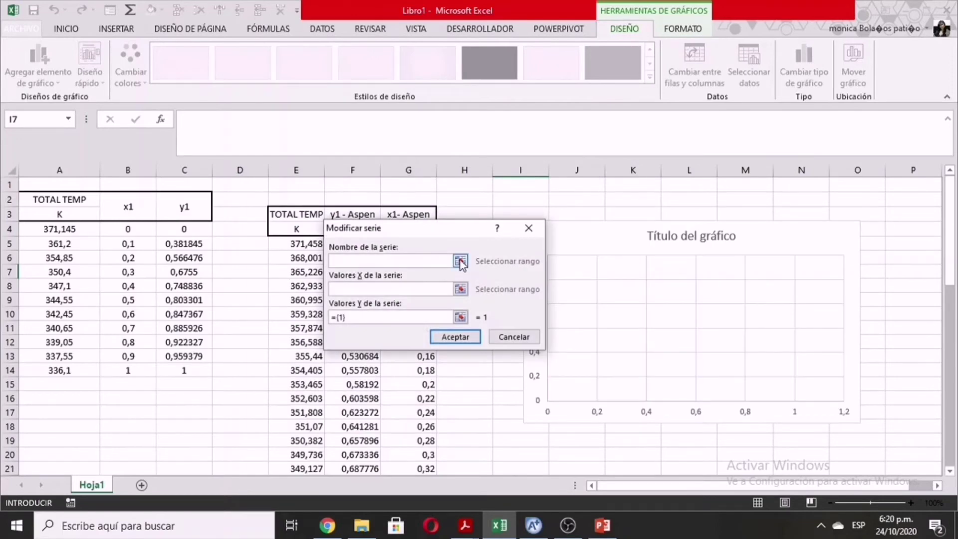
{"action": "left_click", "coordinate": [460, 288]}
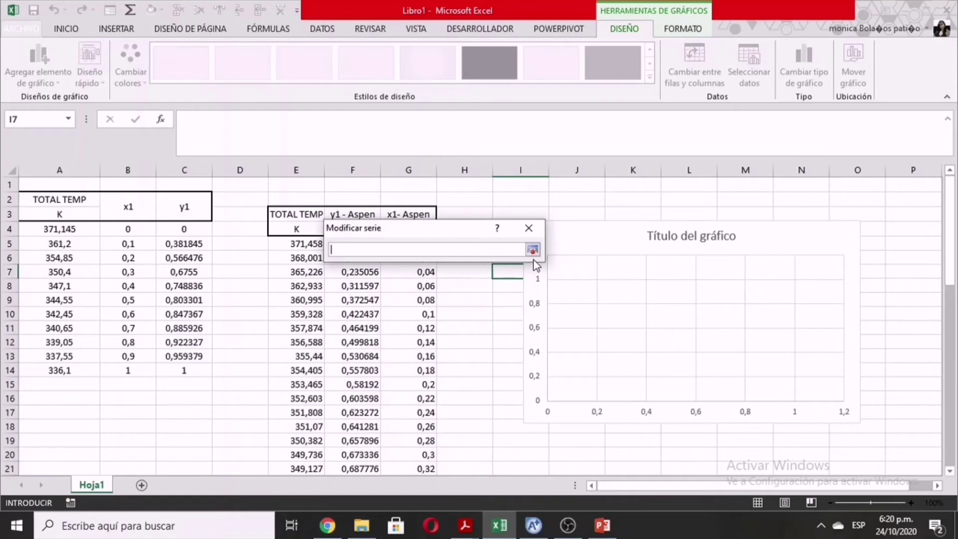
{"action": "left_click_drag", "start_coordinate": [439, 229], "coordinate": [621, 210]}
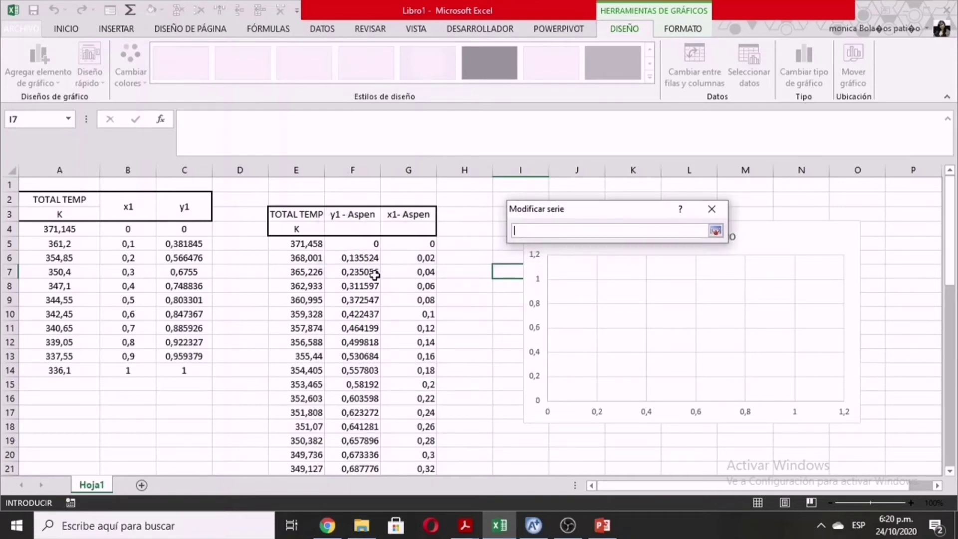
{"action": "left_click_drag", "start_coordinate": [358, 243], "coordinate": [353, 455]}
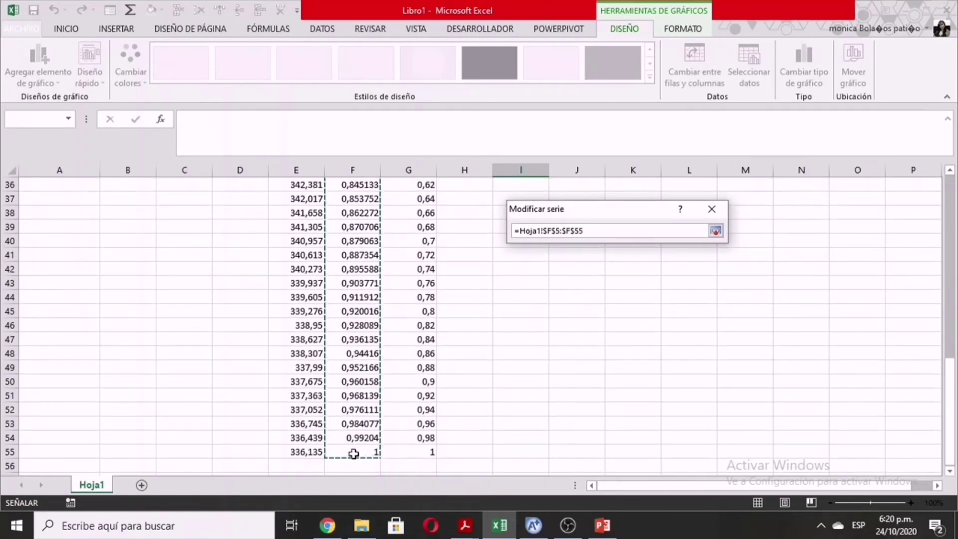
{"action": "left_click", "coordinate": [715, 230]}
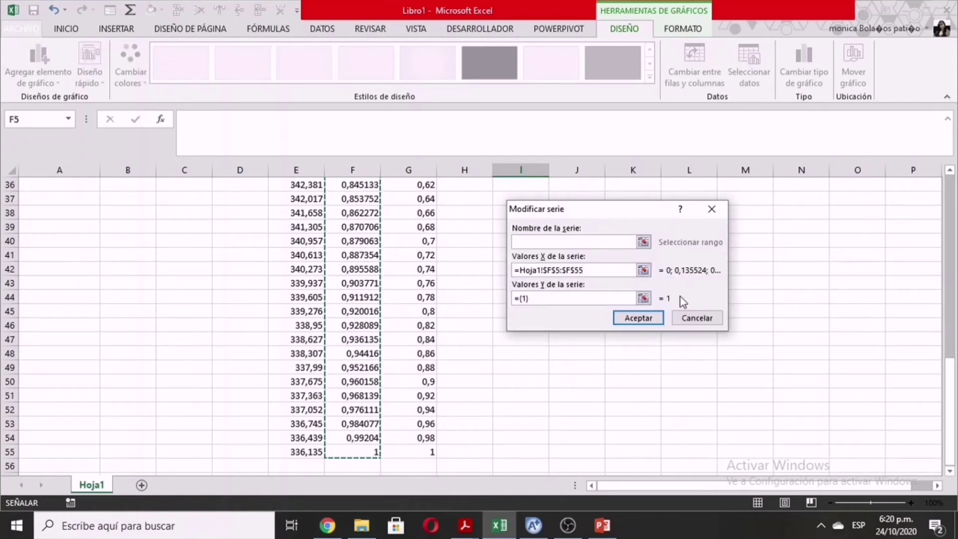
Step: Set the new series' Y values to the Aspen temperatures in E5:E55 and name it "y1- Aspen"
{"action": "left_click", "coordinate": [643, 298]}
{"action": "scroll", "coordinate": [298, 241], "scroll_direction": "up", "scroll_amount": 12}
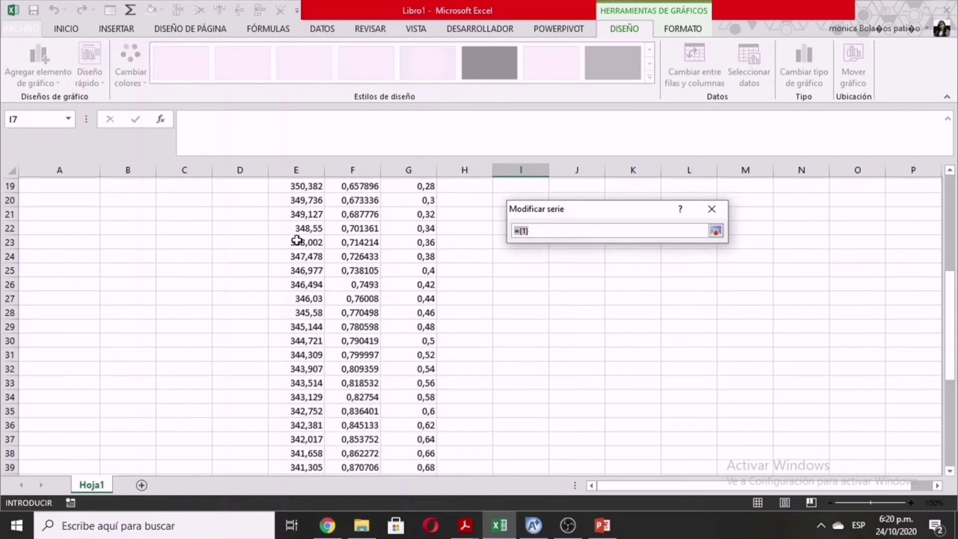
{"action": "left_click_drag", "start_coordinate": [309, 244], "coordinate": [295, 420]}
{"action": "left_click", "coordinate": [716, 230]}
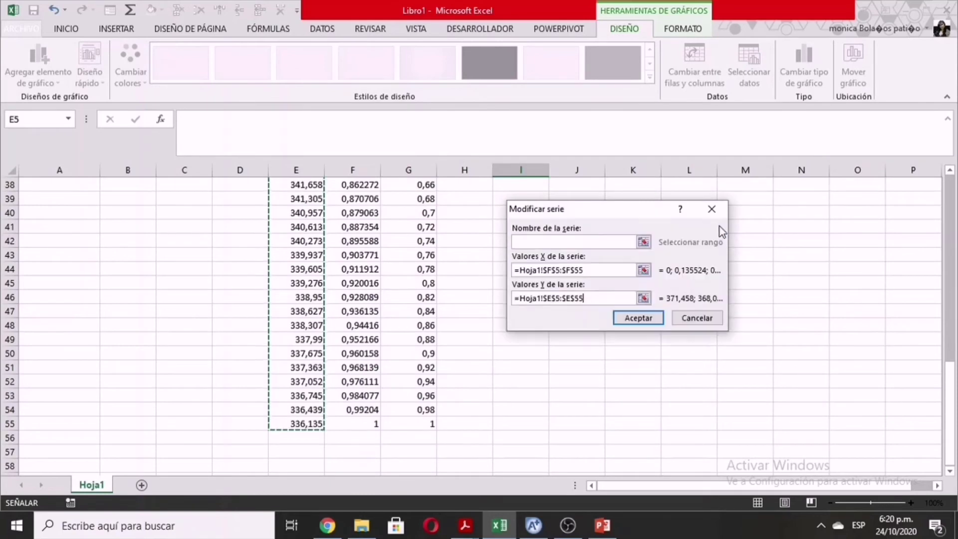
{"action": "left_click", "coordinate": [581, 241]}
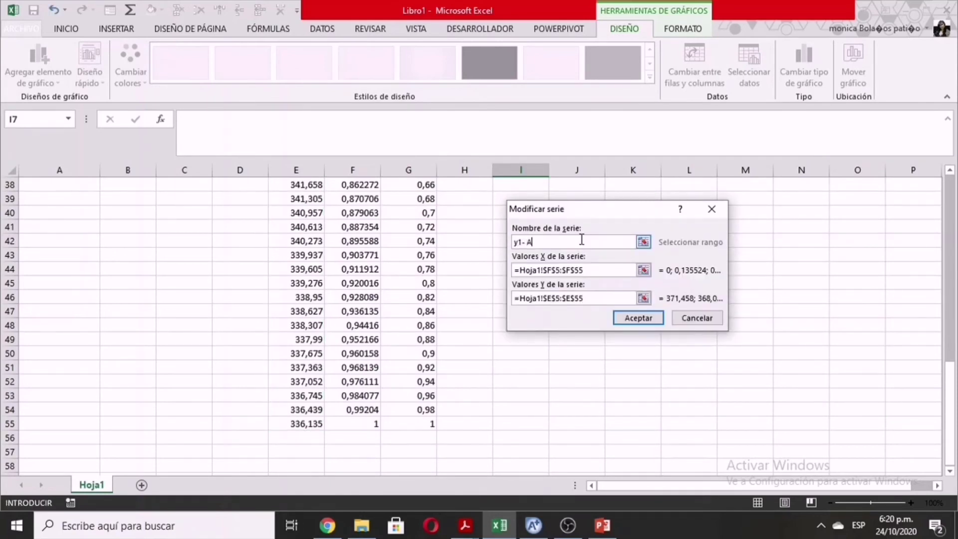
{"action": "type", "text": "y1- Aspen"}
{"action": "left_click", "coordinate": [639, 317]}
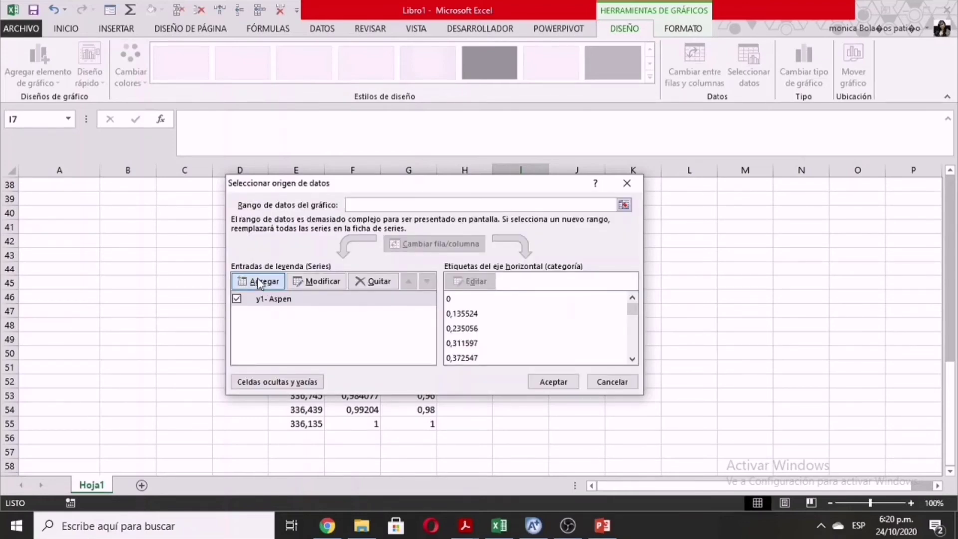
Step: Add a second chart series named "x1- Aspen" with G5:G55 as its X values
{"action": "double_click", "coordinate": [412, 292]}
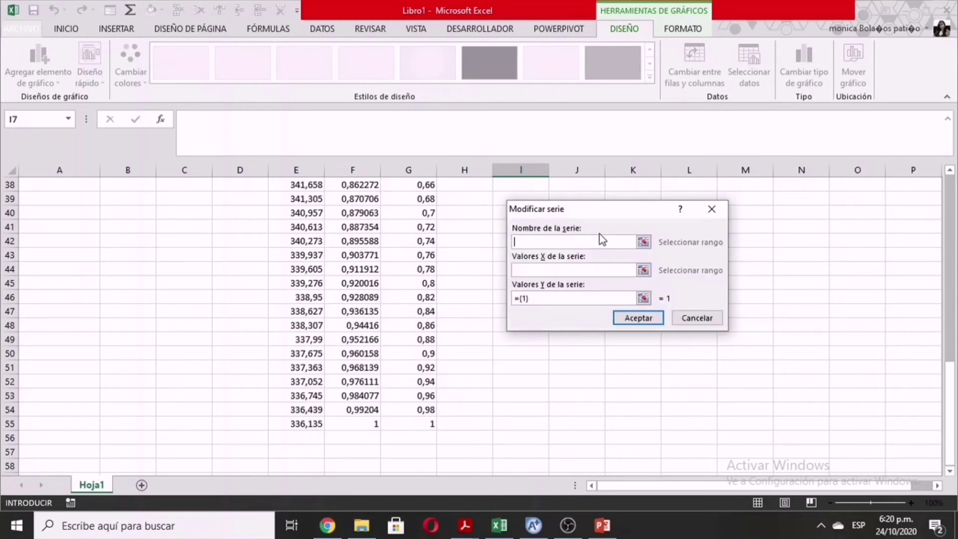
{"action": "left_click", "coordinate": [565, 240]}
{"action": "type", "text": "x1- Aspen"}
{"action": "left_click", "coordinate": [643, 270]}
{"action": "scroll", "coordinate": [310, 255], "scroll_direction": "up", "scroll_amount": 12}
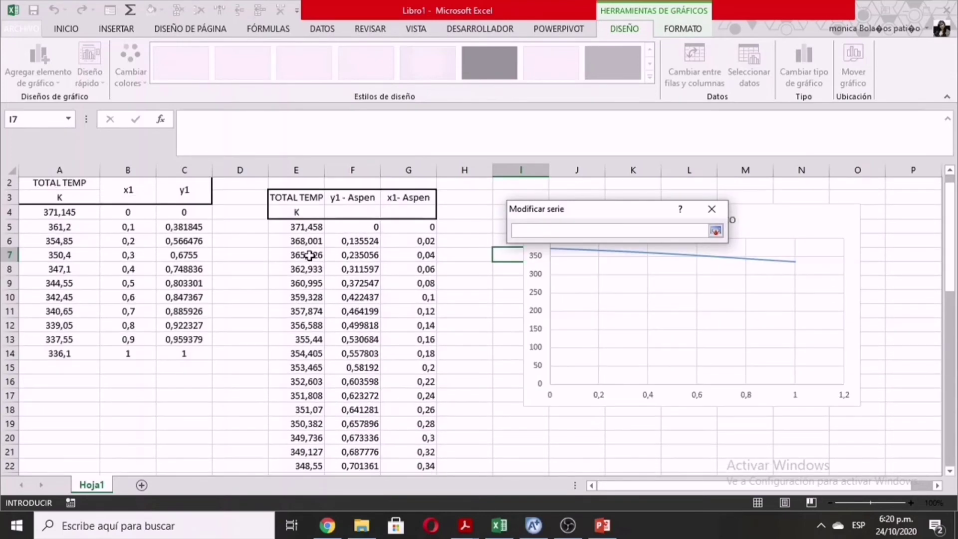
{"action": "left_click_drag", "start_coordinate": [423, 244], "coordinate": [417, 437]}
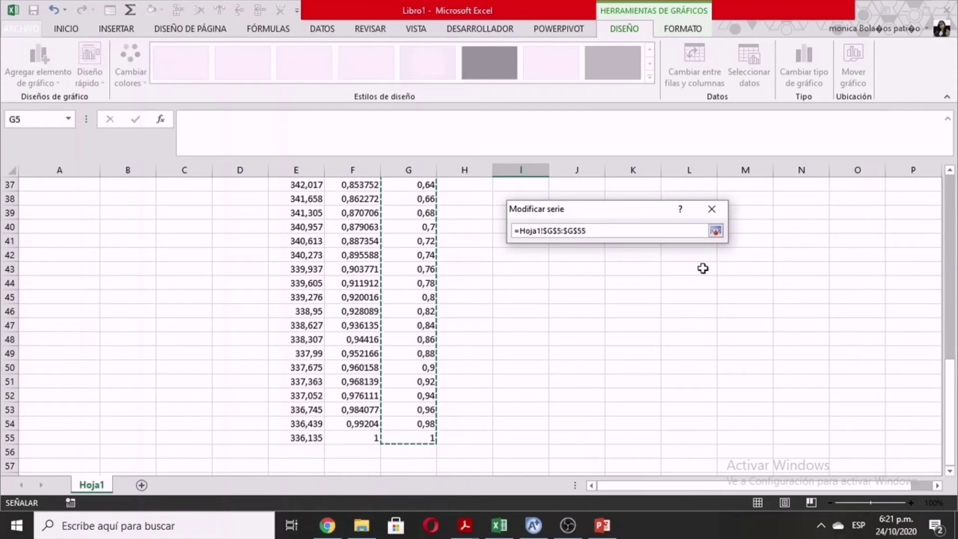
{"action": "left_click", "coordinate": [715, 230]}
{"action": "key", "text": "Tab"}
Step: Set the Y values of the "x1- Aspen" series to E5:E55 and apply the chart's data source
{"action": "left_click", "coordinate": [643, 298]}
{"action": "scroll", "coordinate": [325, 259], "scroll_direction": "up", "scroll_amount": 12}
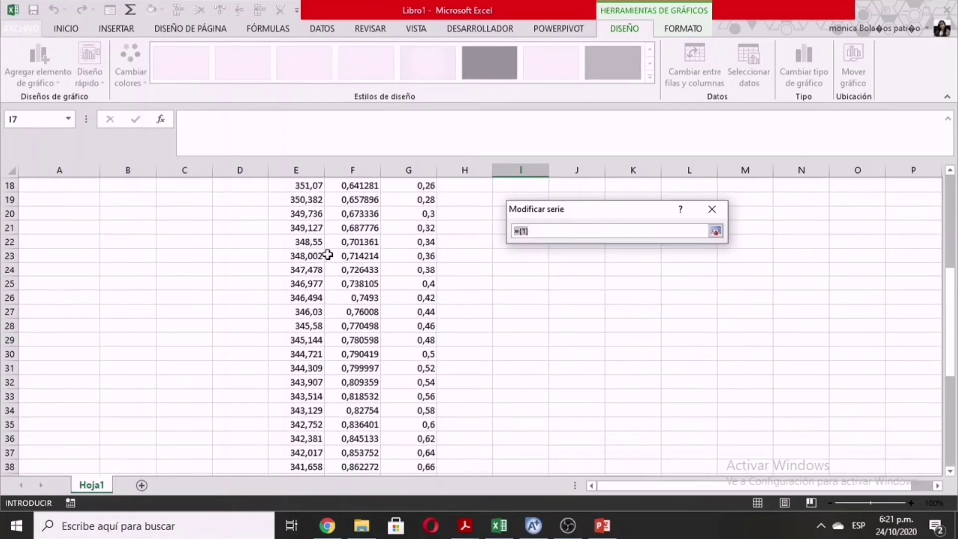
{"action": "left_click_drag", "start_coordinate": [320, 248], "coordinate": [296, 471]}
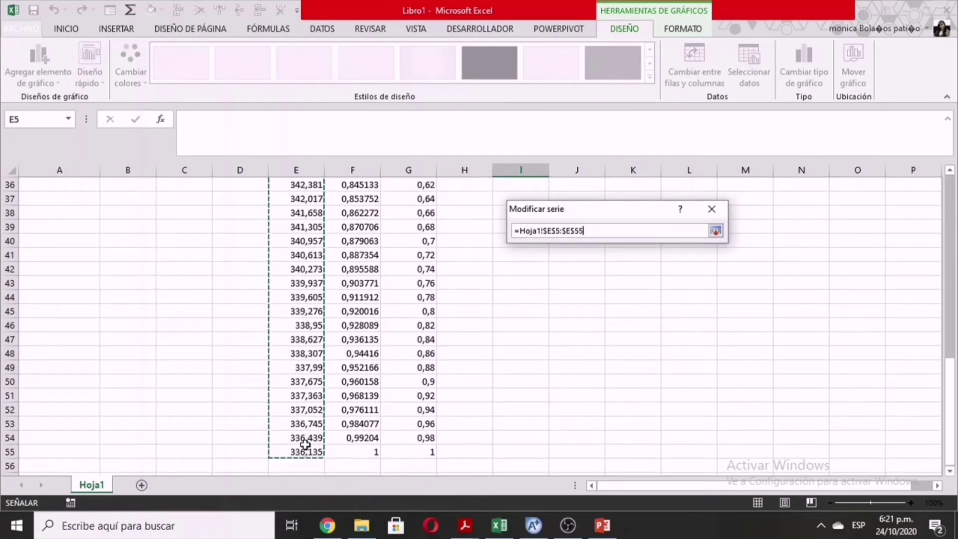
{"action": "left_click", "coordinate": [716, 231]}
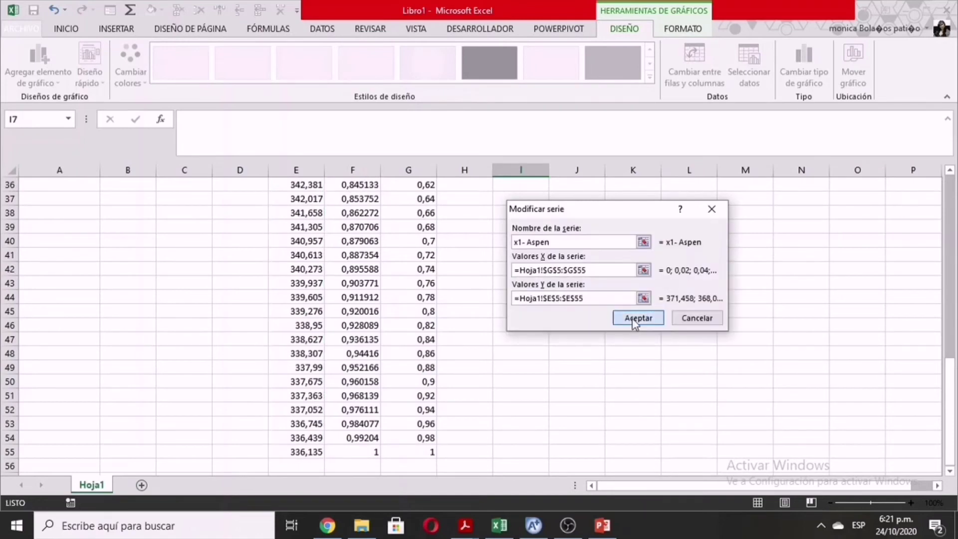
{"action": "left_click", "coordinate": [637, 316]}
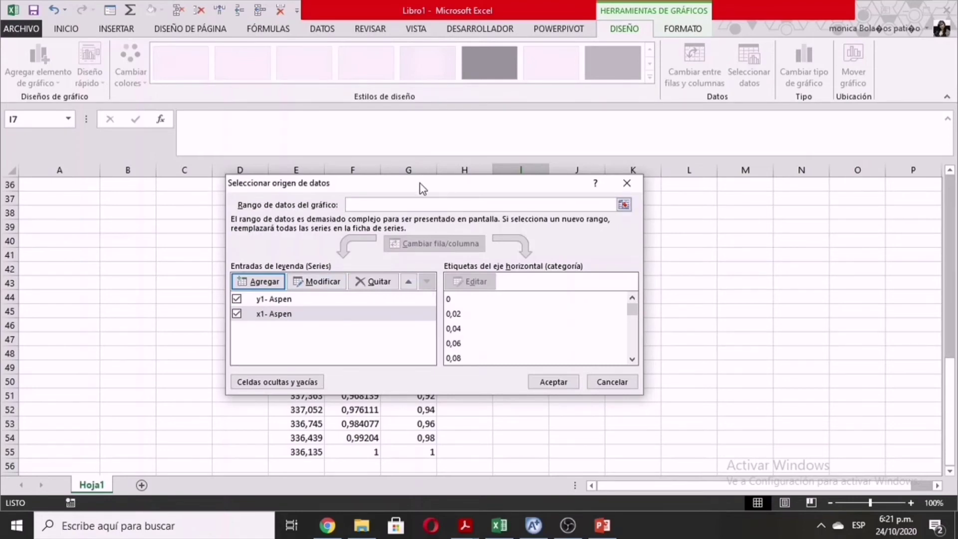
{"action": "left_click_drag", "start_coordinate": [420, 183], "coordinate": [614, 170]}
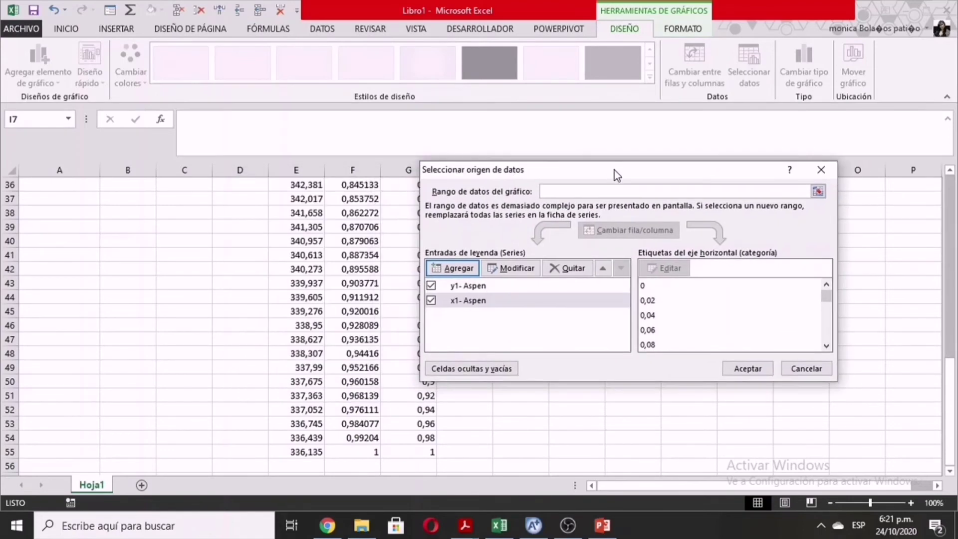
{"action": "left_click", "coordinate": [747, 367]}
{"action": "scroll", "coordinate": [708, 289], "scroll_direction": "up", "scroll_amount": 12}
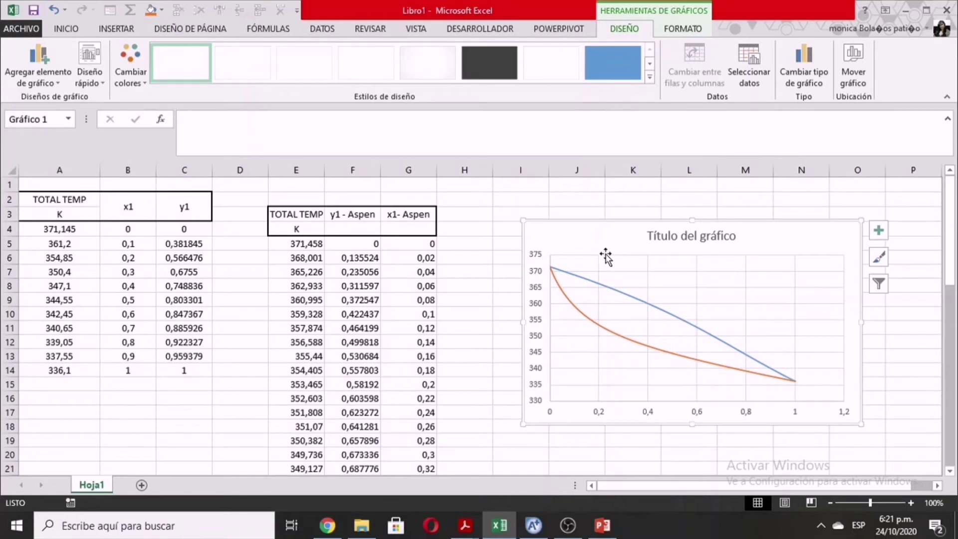
Step: Add a third series to the chart named "x1- experimental" with the x1 data in B4:B14 as its X values
{"action": "left_click", "coordinate": [640, 272]}
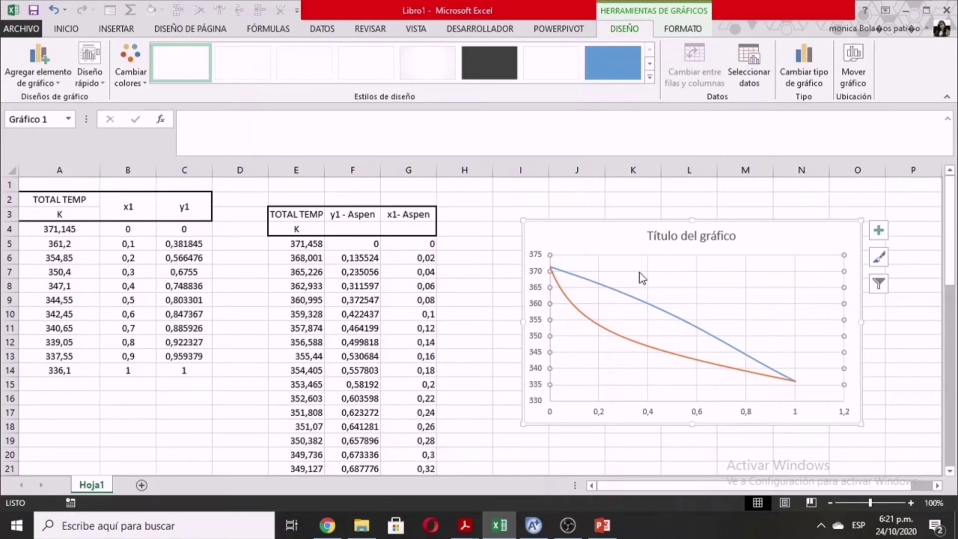
{"action": "right_click", "coordinate": [625, 246]}
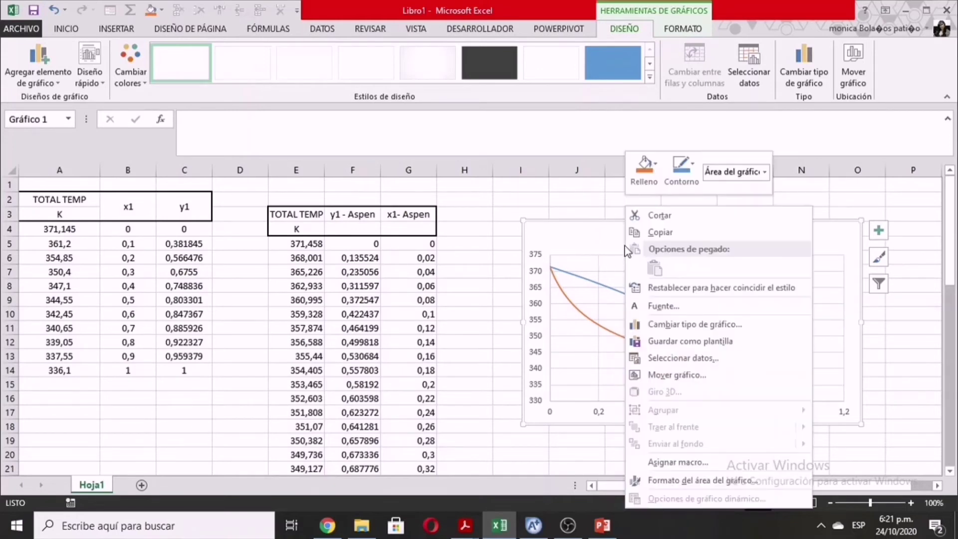
{"action": "left_click", "coordinate": [694, 358]}
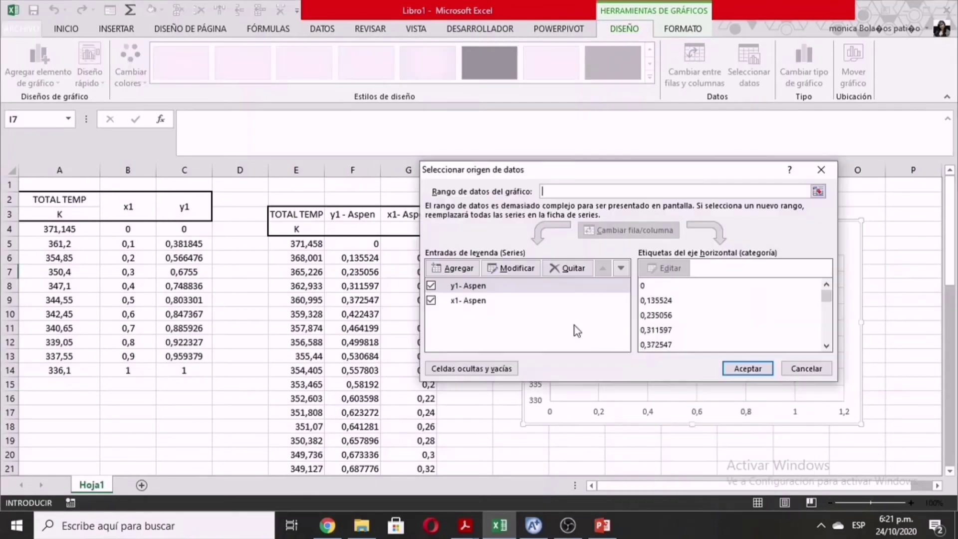
{"action": "left_click", "coordinate": [459, 270]}
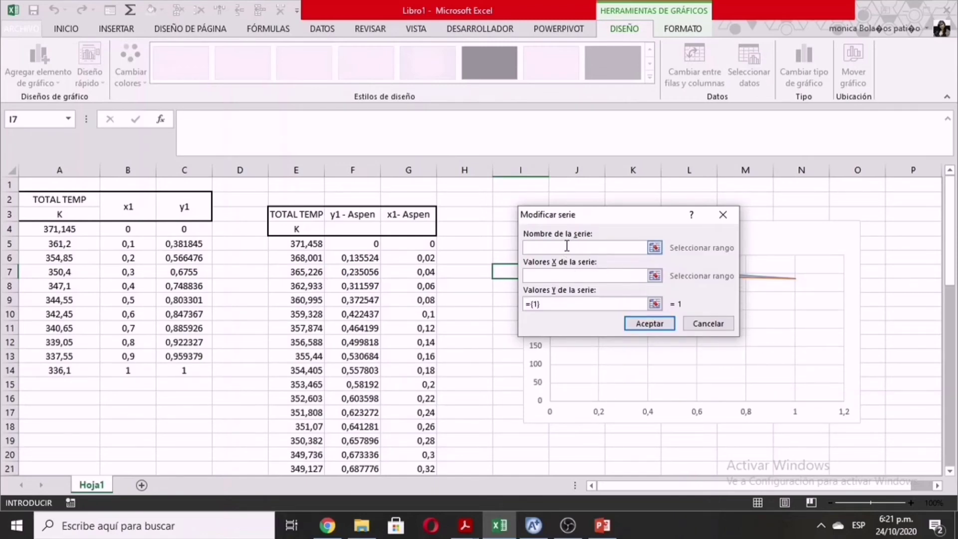
{"action": "type", "text": "x1- experimental"}
{"action": "left_click", "coordinate": [615, 277]}
{"action": "left_click", "coordinate": [655, 276]}
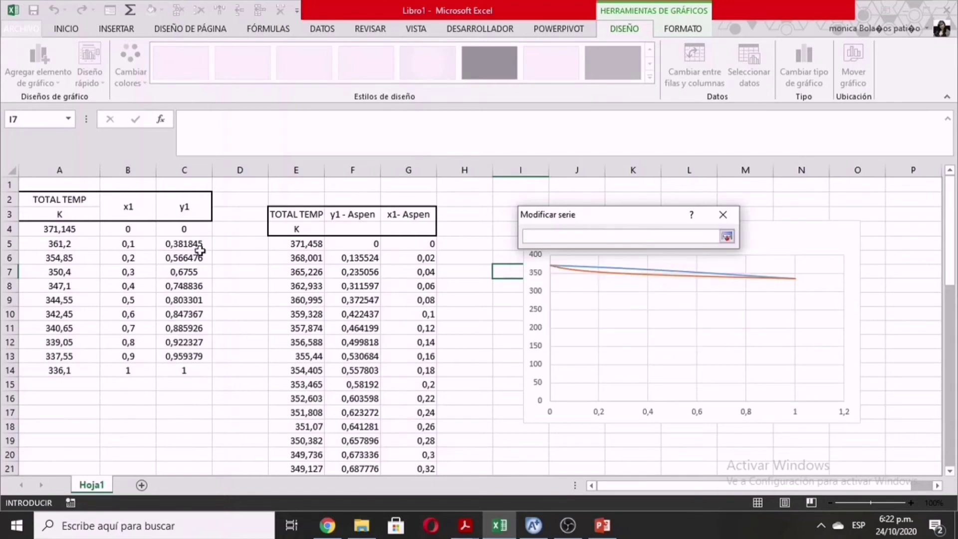
{"action": "left_click_drag", "start_coordinate": [128, 228], "coordinate": [131, 370]}
{"action": "left_click", "coordinate": [726, 236]}
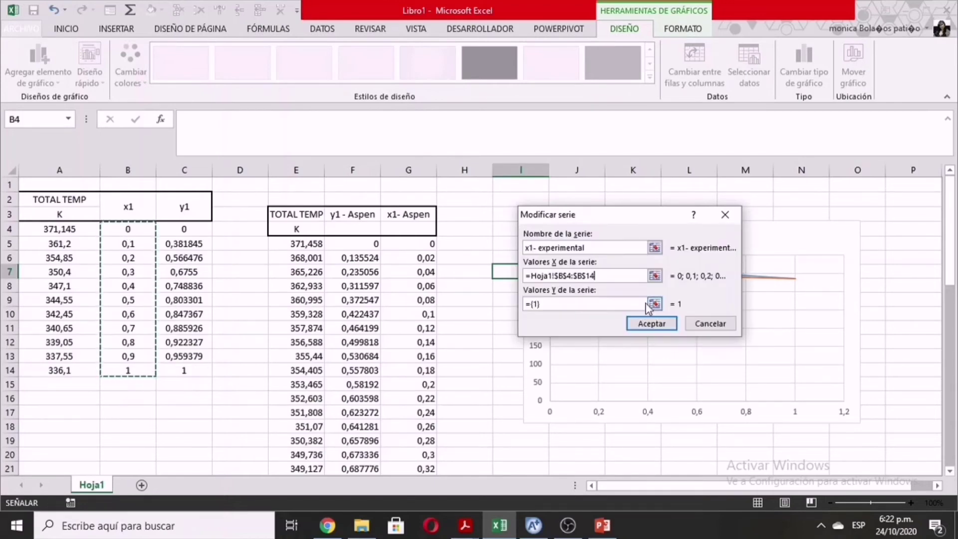
Step: Set the Y values of the "x1- experimental" series to the temperatures in A4:A14
{"action": "left_click", "coordinate": [656, 303]}
{"action": "left_click_drag", "start_coordinate": [81, 230], "coordinate": [80, 370]}
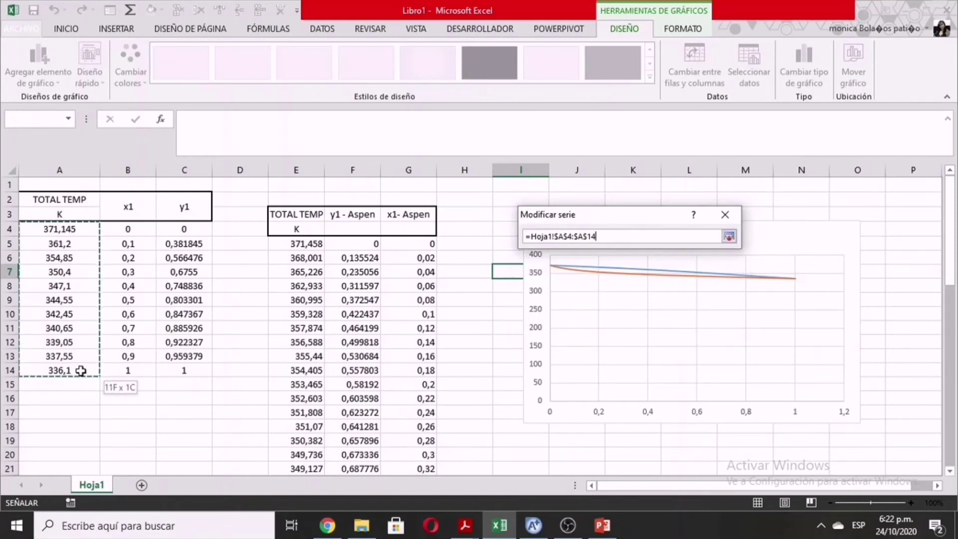
{"action": "left_click", "coordinate": [728, 237]}
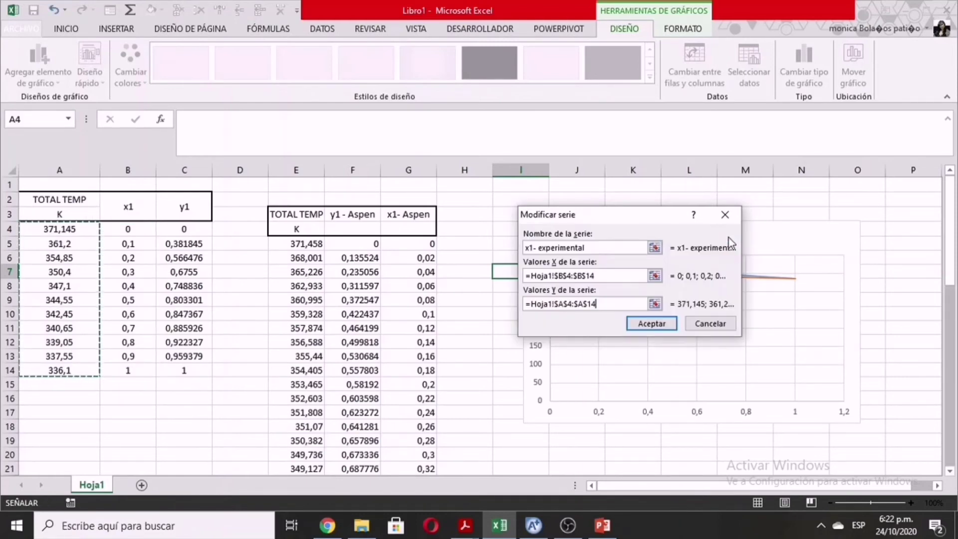
{"action": "left_click", "coordinate": [651, 324]}
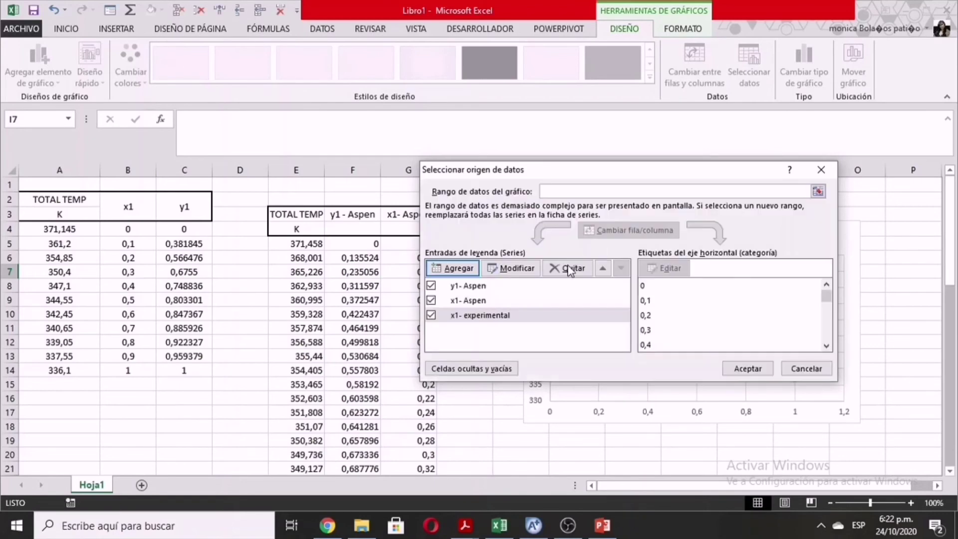
Step: Add a fourth series to the chart named "y1- experimental" with the y1 data in C4:C14 as its X values
{"action": "left_click", "coordinate": [462, 269]}
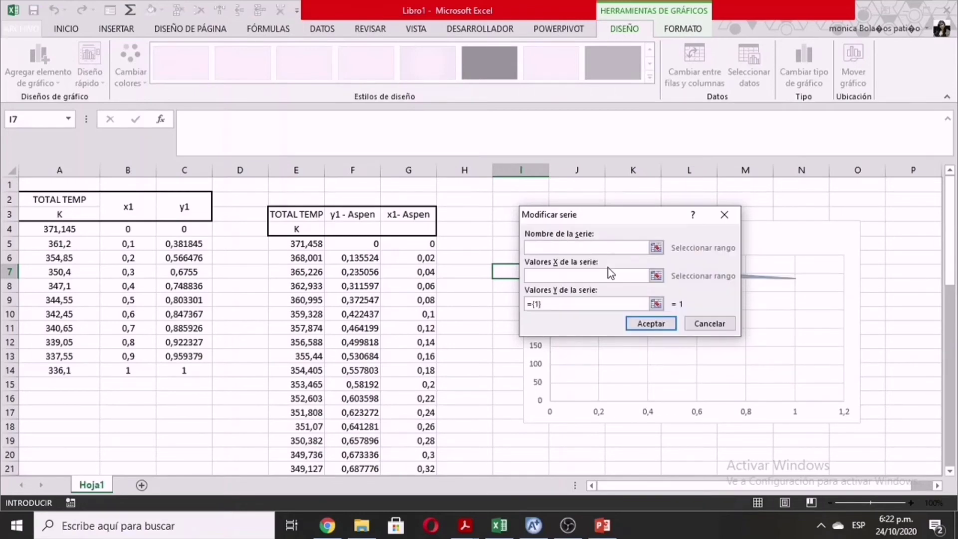
{"action": "type", "text": "y1- experimental"}
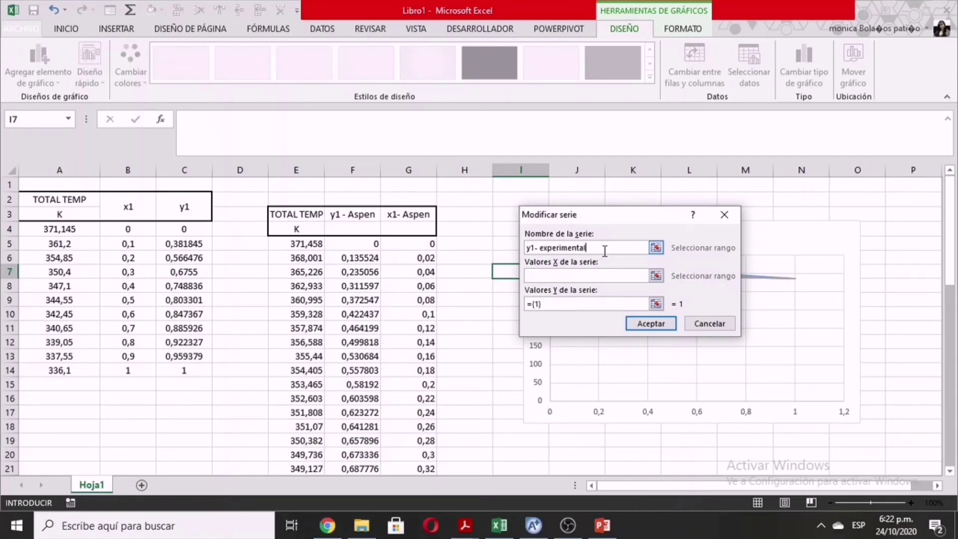
{"action": "left_click", "coordinate": [656, 276]}
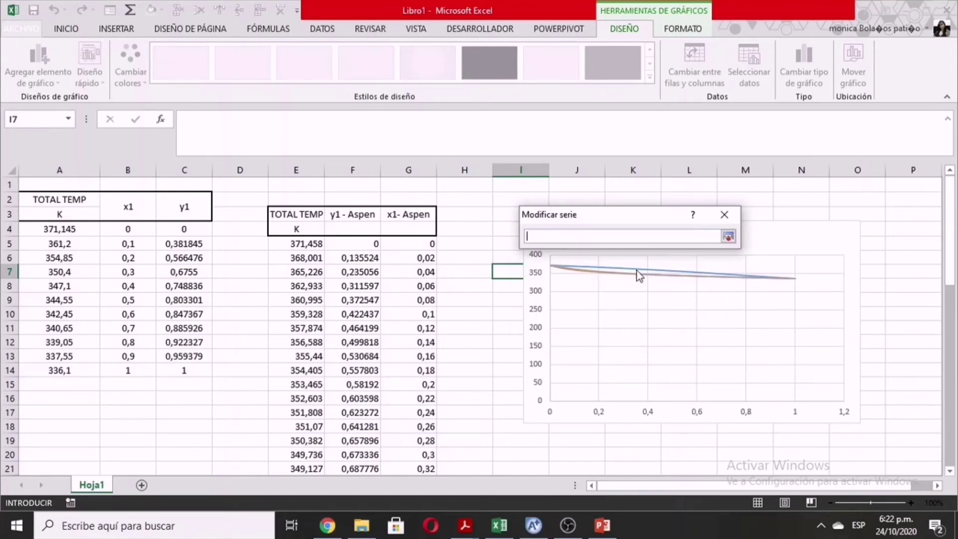
{"action": "left_click_drag", "start_coordinate": [181, 229], "coordinate": [190, 373]}
{"action": "left_click", "coordinate": [728, 236]}
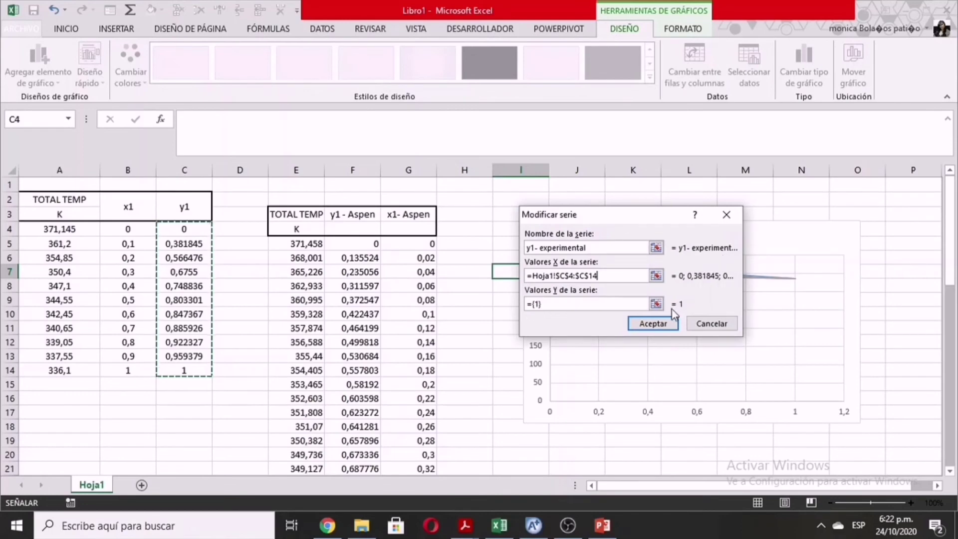
Step: Set the Y values of the "y1- experimental" series to the temperatures in A4:A14 and apply the chart's data source
{"action": "left_click", "coordinate": [657, 304]}
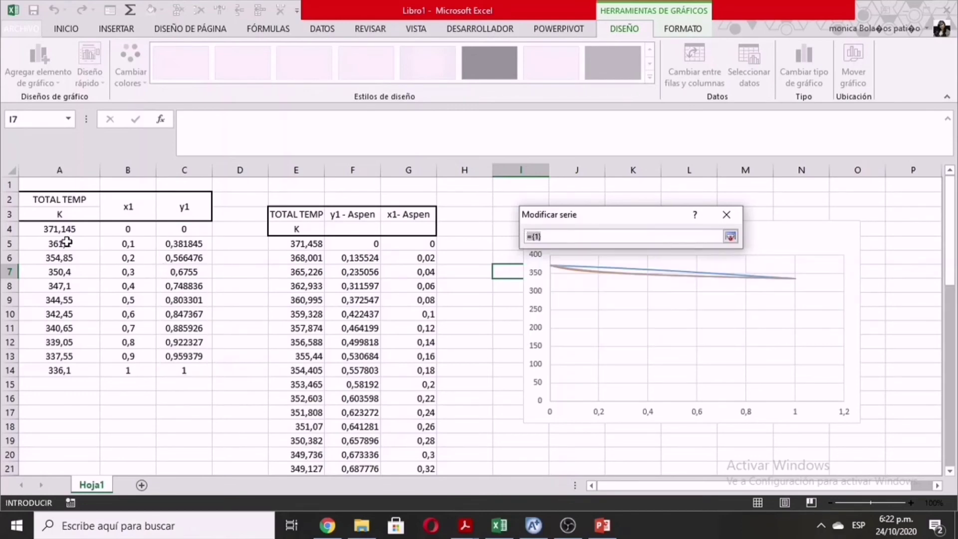
{"action": "left_click_drag", "start_coordinate": [63, 230], "coordinate": [75, 370]}
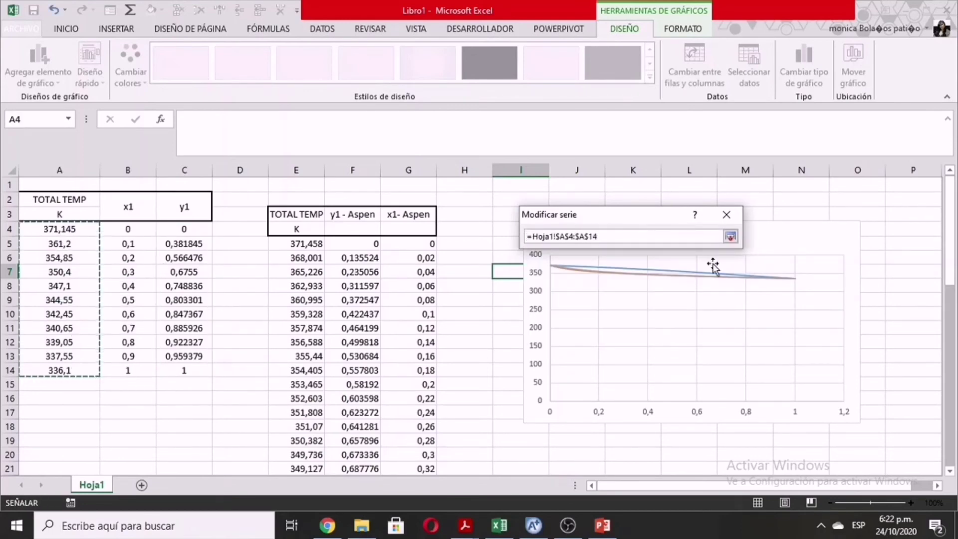
{"action": "left_click", "coordinate": [729, 235]}
{"action": "left_click", "coordinate": [652, 322]}
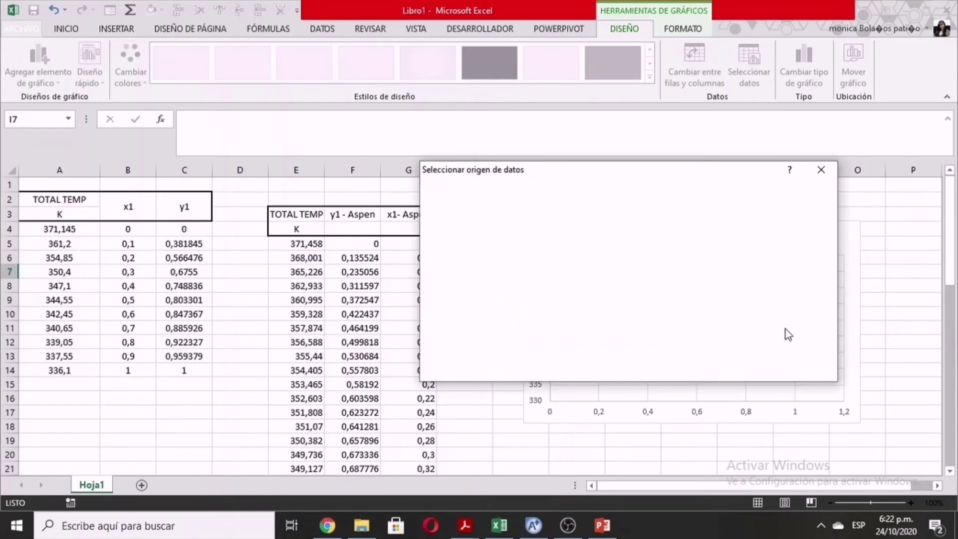
{"action": "left_click", "coordinate": [747, 372]}
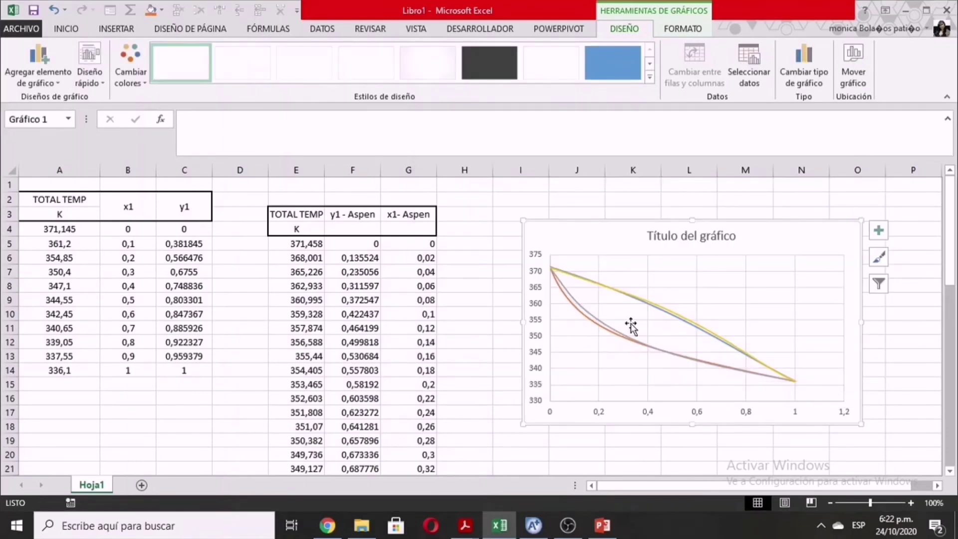
Step: Set the horizontal axis maximum to 1,0 and delete the chart title
{"action": "left_click", "coordinate": [701, 415]}
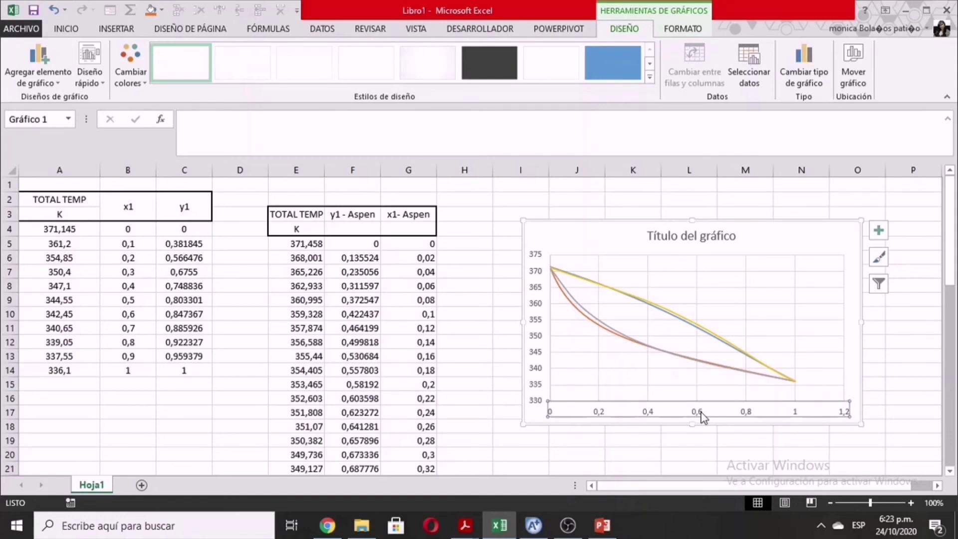
{"action": "double_click", "coordinate": [703, 418]}
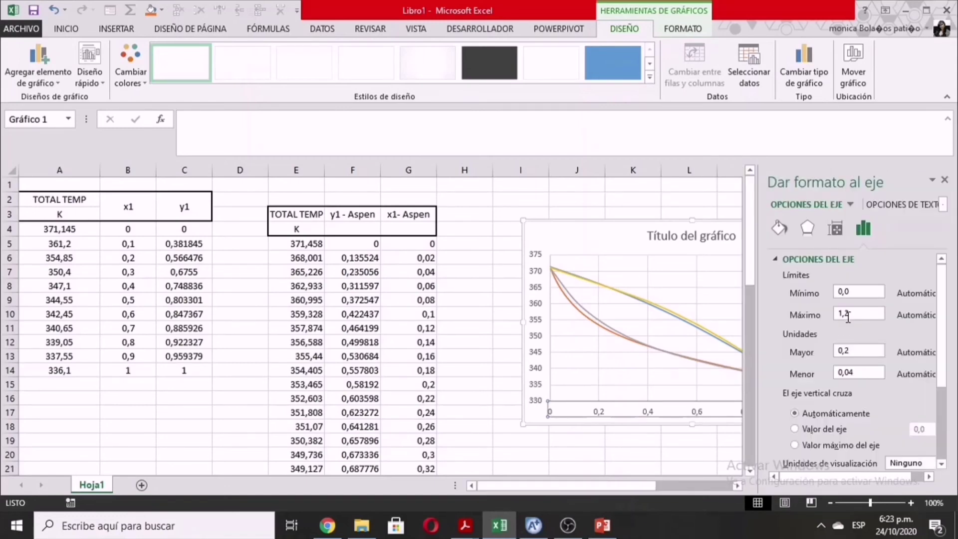
{"action": "left_click", "coordinate": [851, 316]}
{"action": "left_click", "coordinate": [848, 291]}
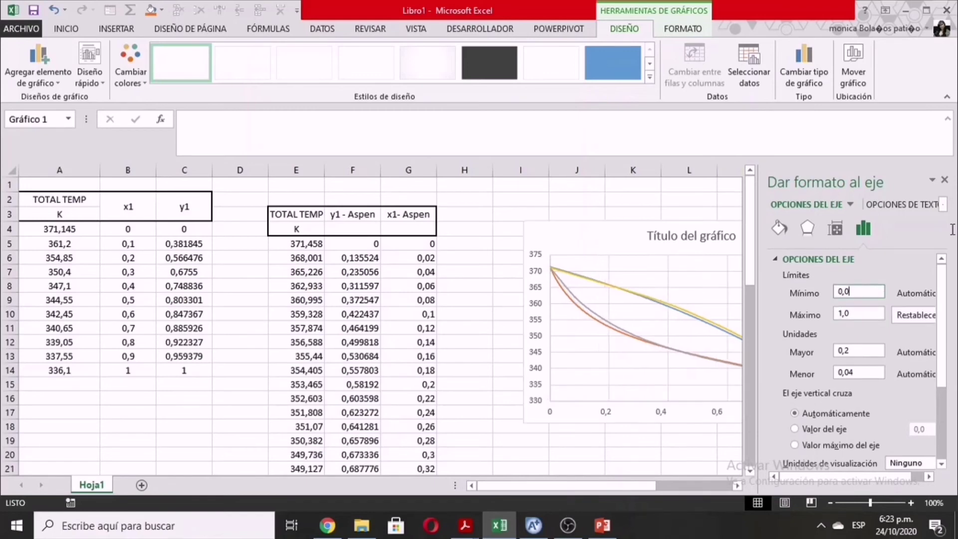
{"action": "left_click", "coordinate": [947, 179]}
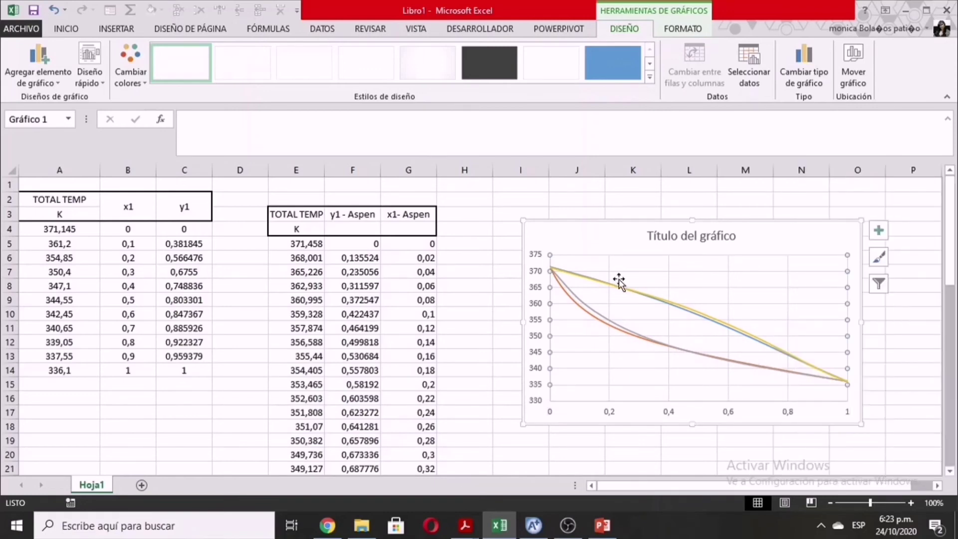
{"action": "left_click", "coordinate": [684, 243]}
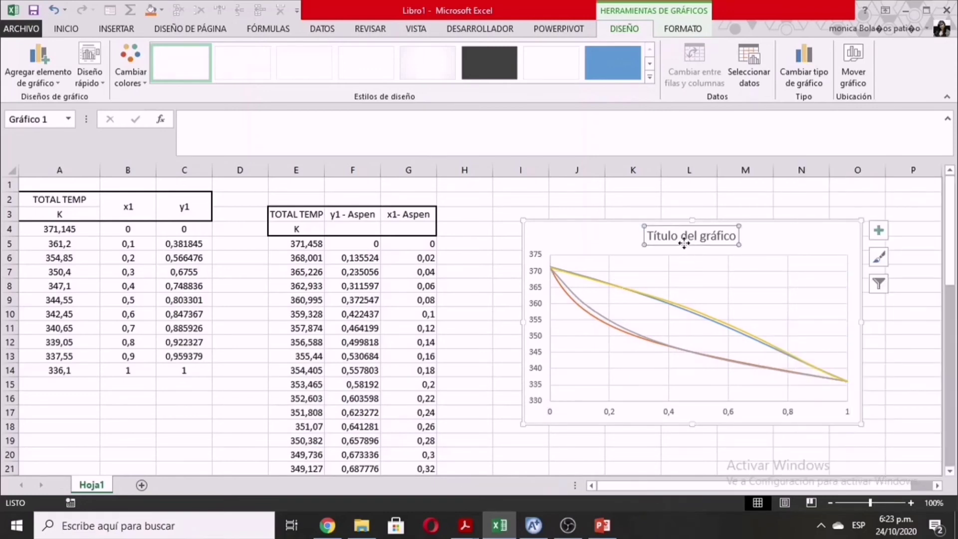
{"action": "key", "text": "Delete"}
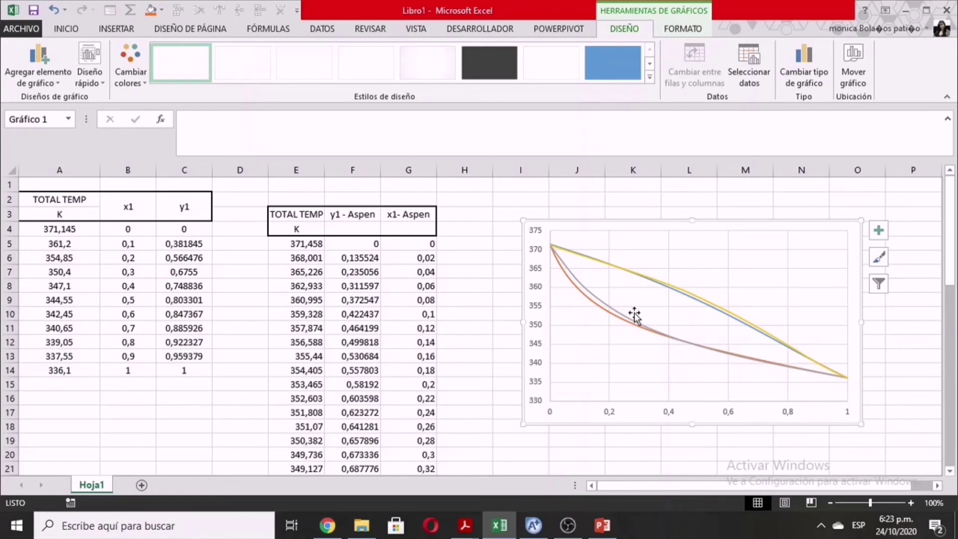
Step: Change the chart type of the "x1- experimental" and "y1- experimental" series to Dispersión, showing markers only
{"action": "left_click", "coordinate": [608, 306]}
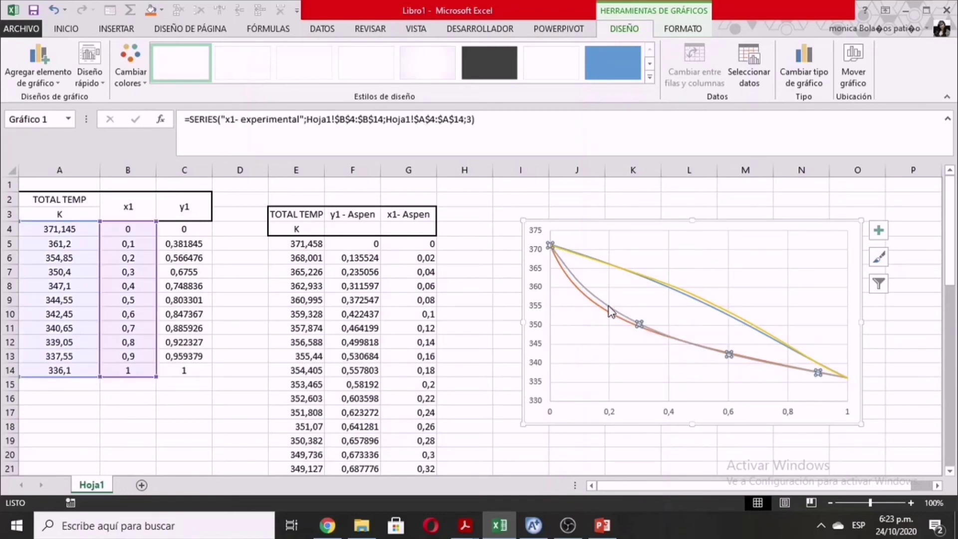
{"action": "right_click", "coordinate": [609, 307]}
{"action": "left_click", "coordinate": [634, 348]}
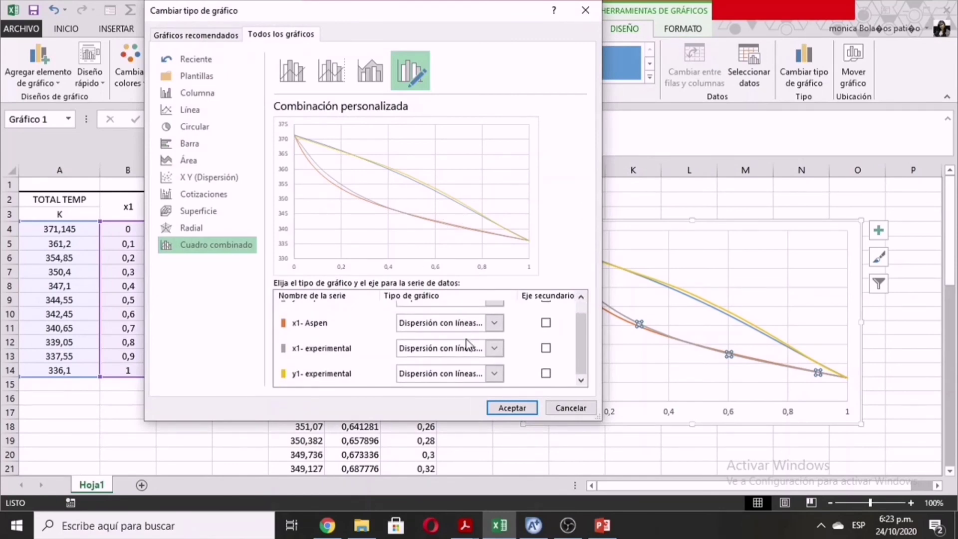
{"action": "left_click", "coordinate": [494, 349]}
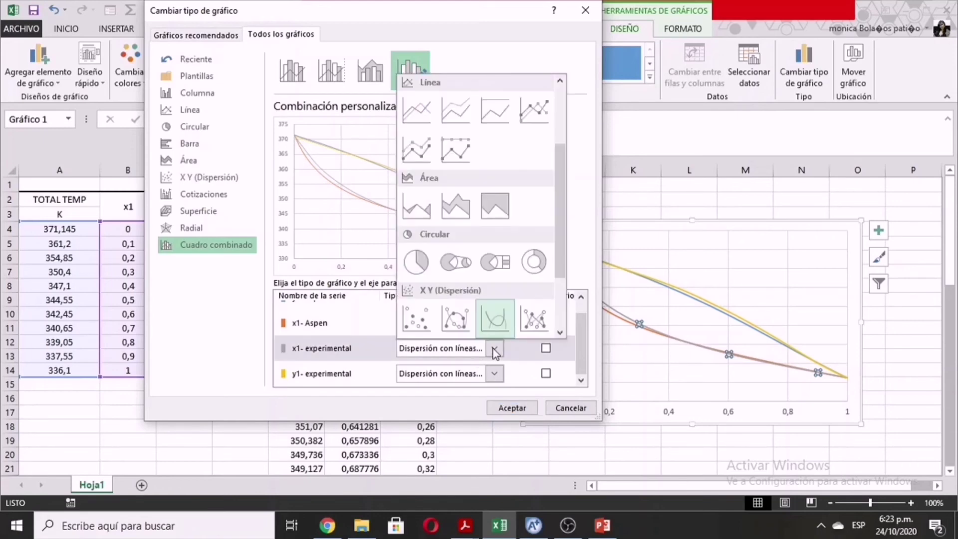
{"action": "left_click", "coordinate": [416, 318]}
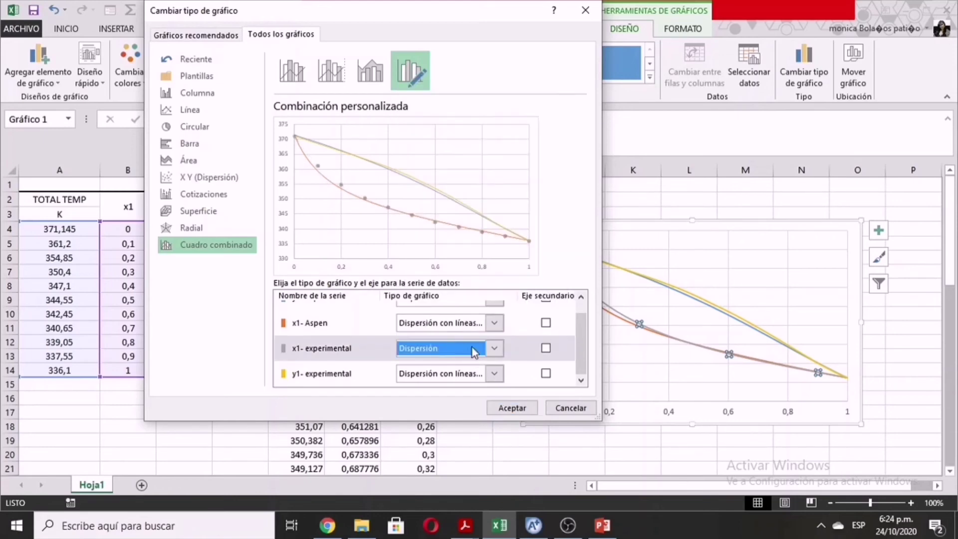
{"action": "left_click", "coordinate": [495, 374]}
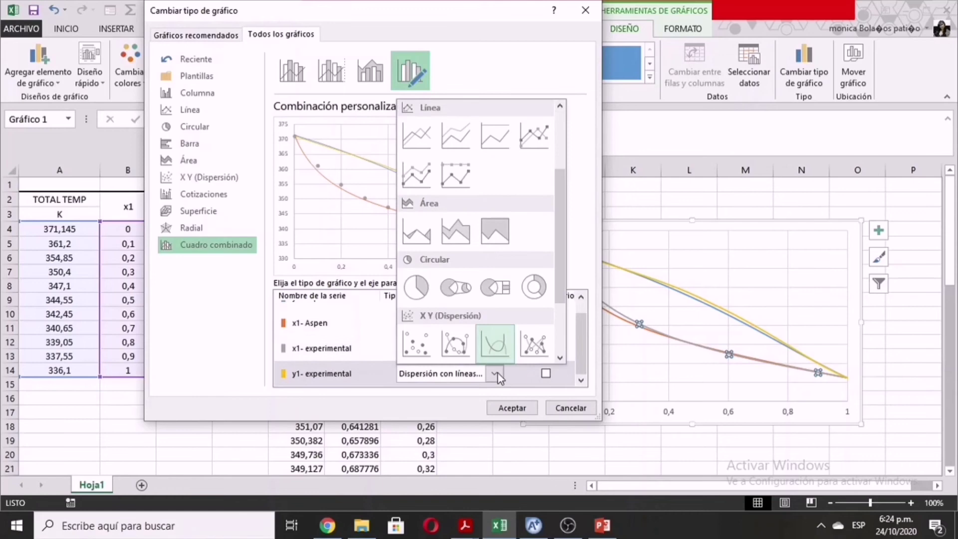
{"action": "left_click", "coordinate": [426, 343]}
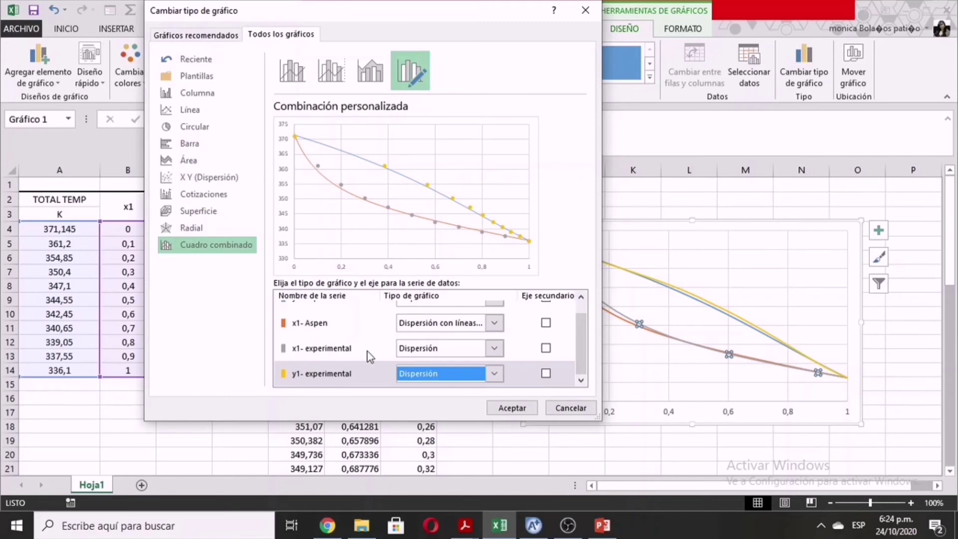
{"action": "scroll", "coordinate": [369, 356], "scroll_direction": "up", "scroll_amount": 1}
{"action": "scroll", "coordinate": [490, 384], "scroll_direction": "down", "scroll_amount": 1}
{"action": "left_click", "coordinate": [510, 408]}
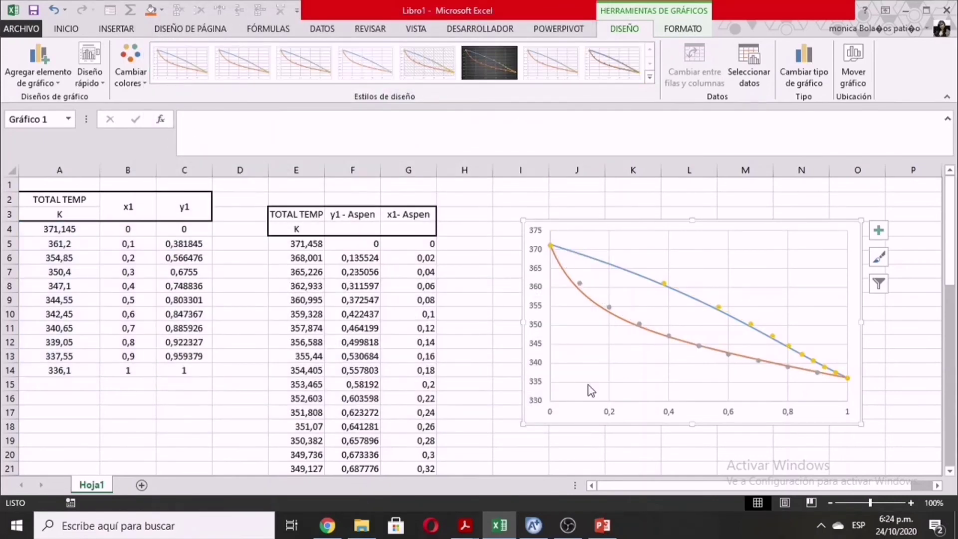
Step: Delete the horizontal and vertical gridlines from the chart
{"action": "left_click", "coordinate": [603, 359]}
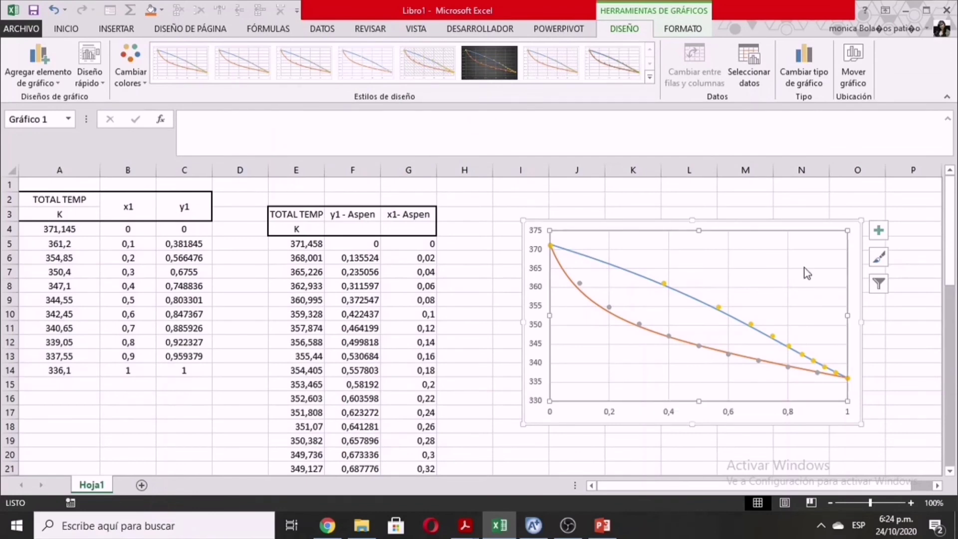
{"action": "left_click", "coordinate": [724, 249]}
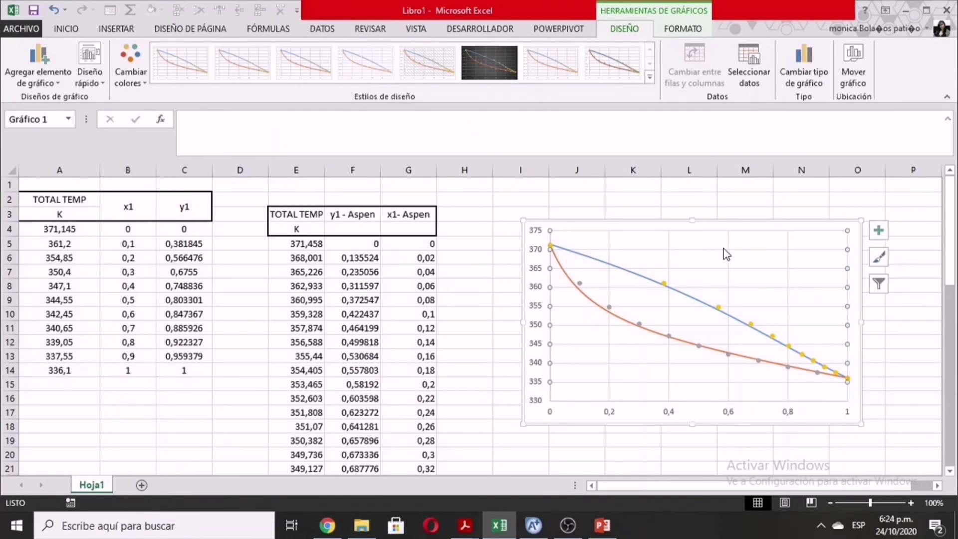
{"action": "key", "text": "Delete"}
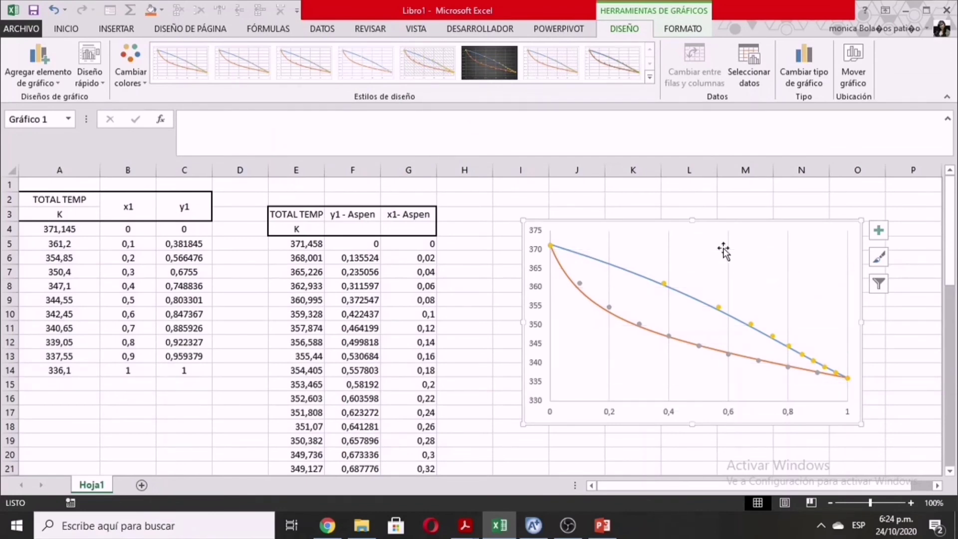
{"action": "left_click", "coordinate": [669, 264]}
{"action": "key", "text": "Delete"}
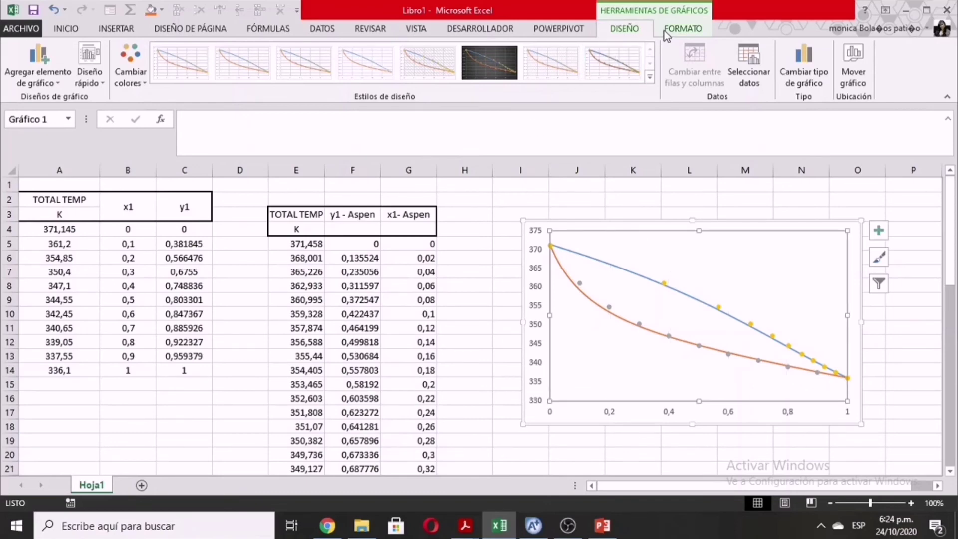
Step: Give the chart's plot area a black outline
{"action": "left_click", "coordinate": [696, 31]}
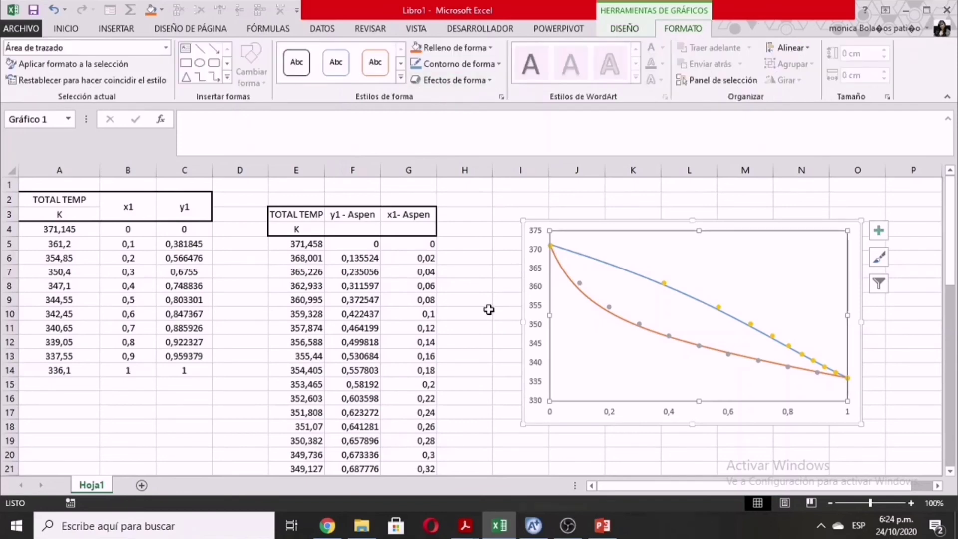
{"action": "left_click", "coordinate": [643, 276]}
{"action": "left_click", "coordinate": [532, 286]}
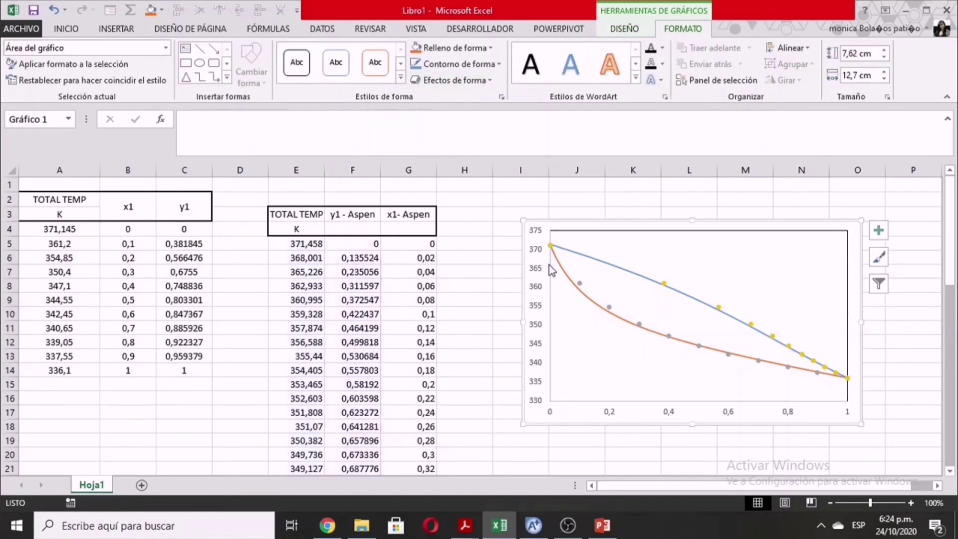
Step: Apply the black line style to the vertical and horizontal axes and enlarge the chart to 10,21 by 15,53 cm
{"action": "left_click", "coordinate": [542, 263]}
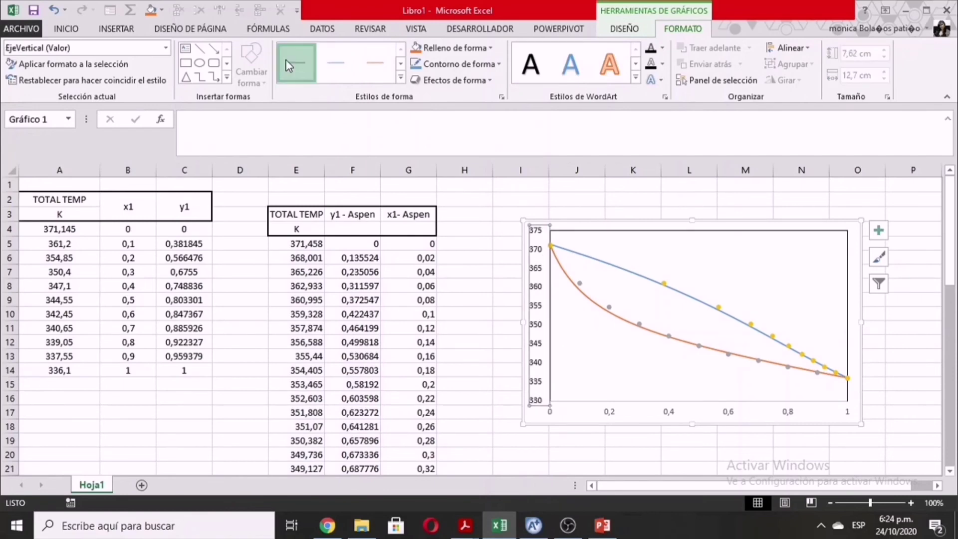
{"action": "left_click", "coordinate": [648, 406]}
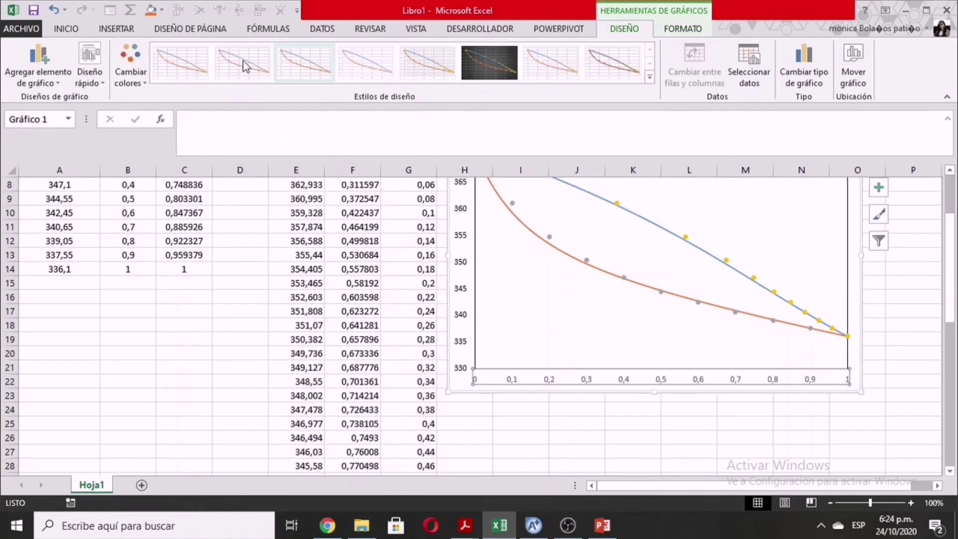
{"action": "left_click", "coordinate": [693, 31]}
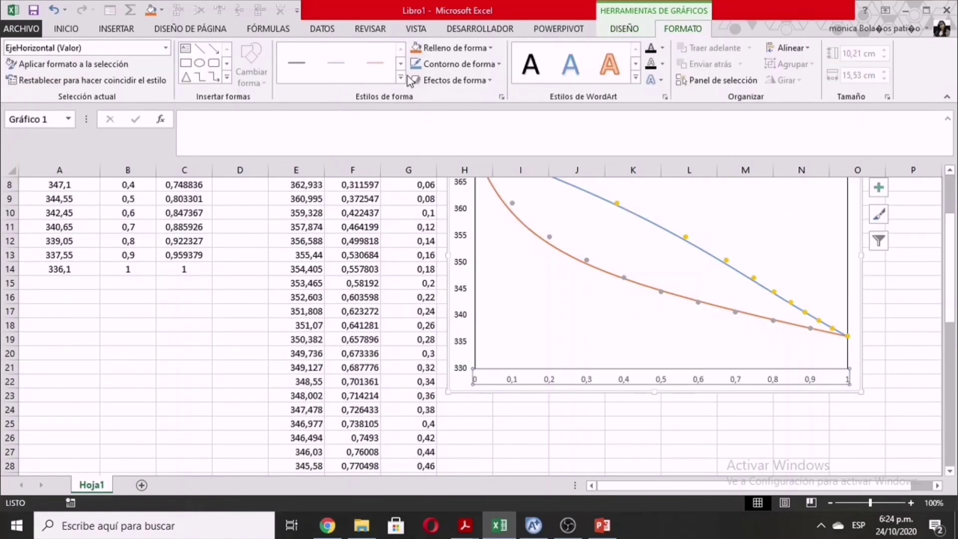
{"action": "left_click", "coordinate": [724, 436]}
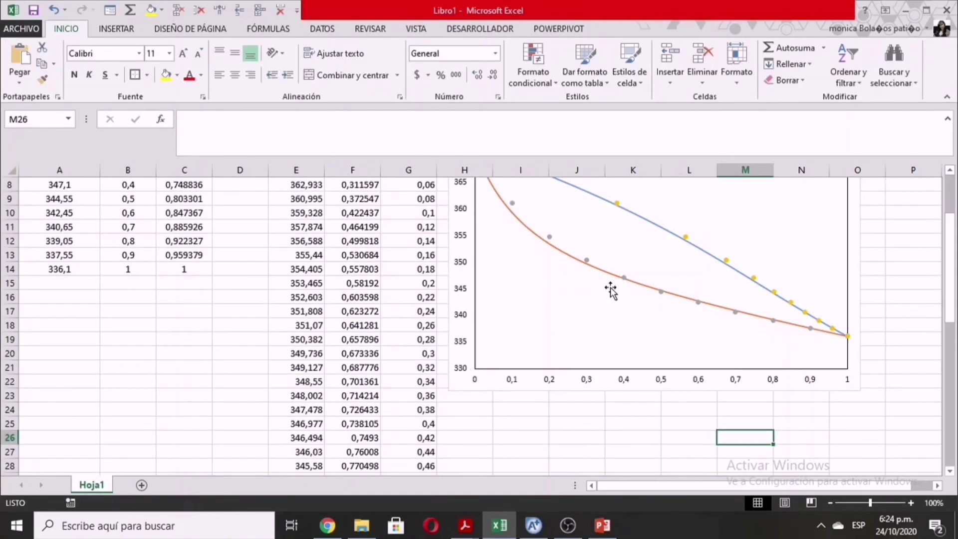
Step: Add axis titles to both axes of the chart
{"action": "left_click", "coordinate": [706, 288]}
{"action": "scroll", "coordinate": [710, 289], "scroll_direction": "up", "scroll_amount": 2}
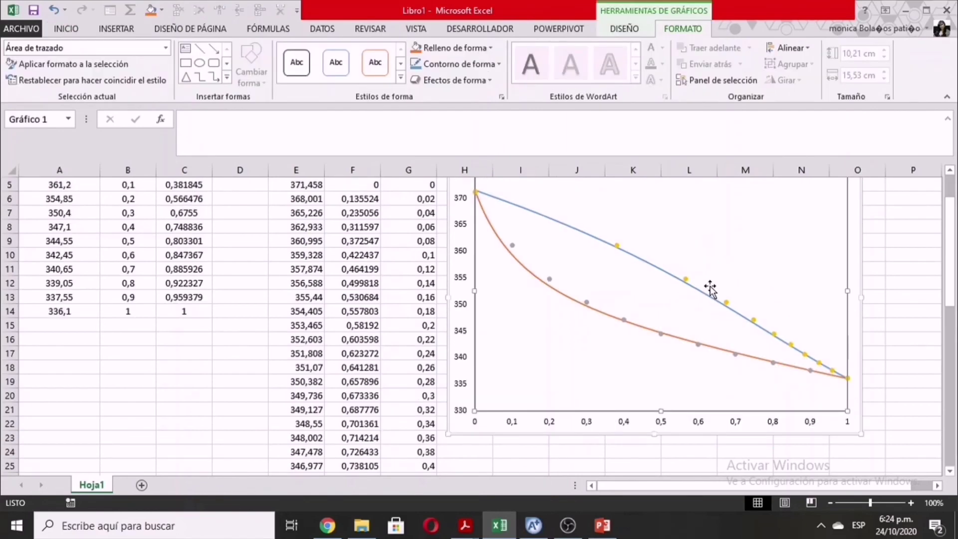
{"action": "left_click", "coordinate": [879, 215]}
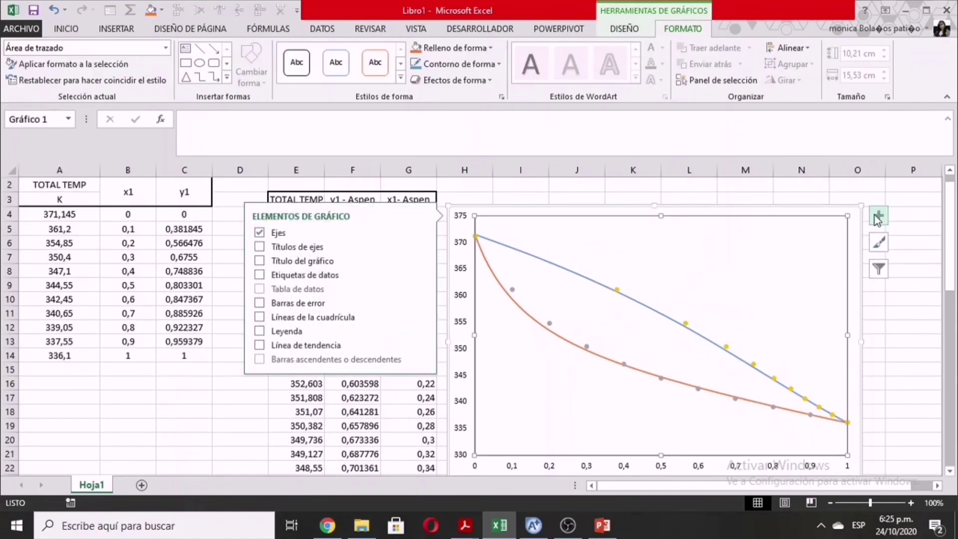
{"action": "left_click", "coordinate": [259, 247]}
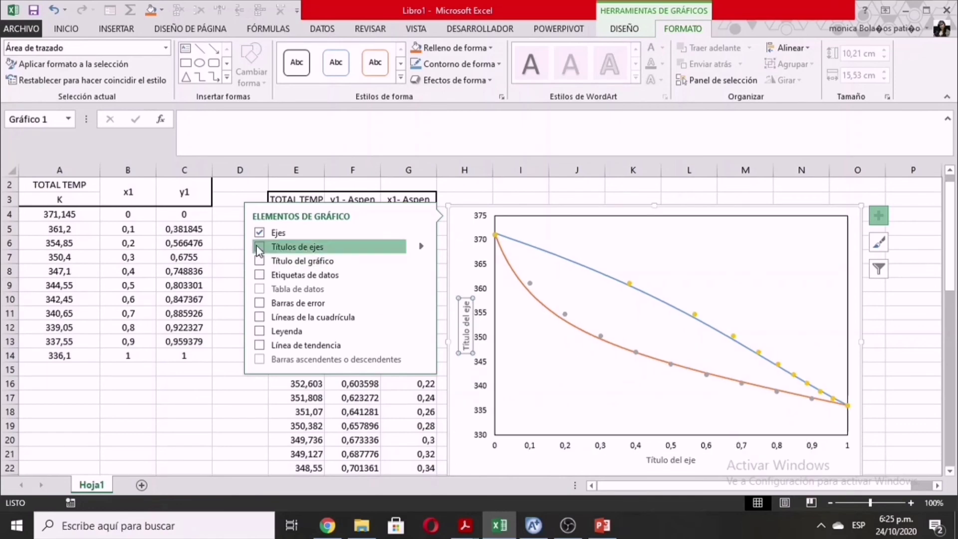
{"action": "left_click", "coordinate": [259, 247]}
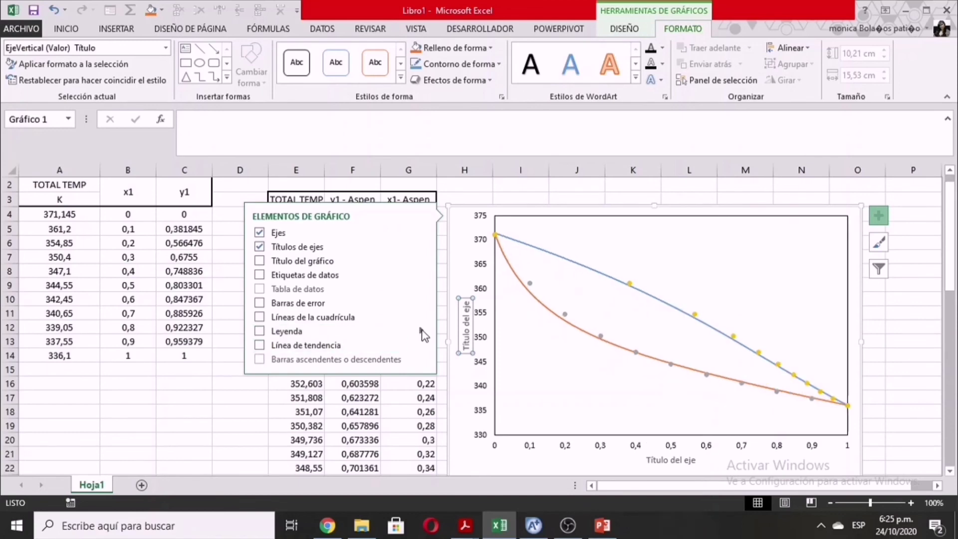
Step: Add a legend to the chart identifying the Aspen and experimental series
{"action": "mouse_move", "coordinate": [423, 333]}
{"action": "left_click", "coordinate": [469, 385]}
{"action": "scroll", "coordinate": [712, 387], "scroll_direction": "down", "scroll_amount": 1}
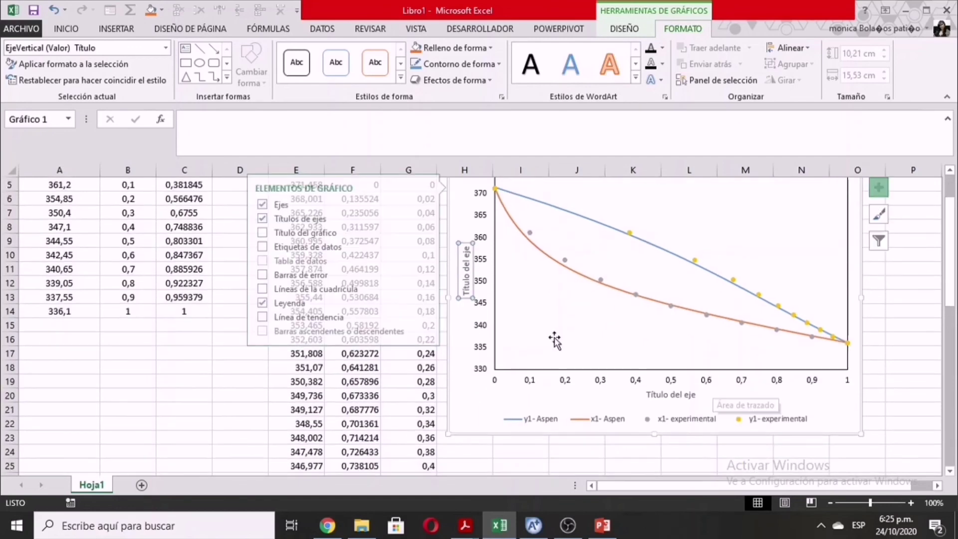
Step: Replace the vertical axis title's placeholder text with "Temperatura (K)"
{"action": "triple_click", "coordinate": [465, 272]}
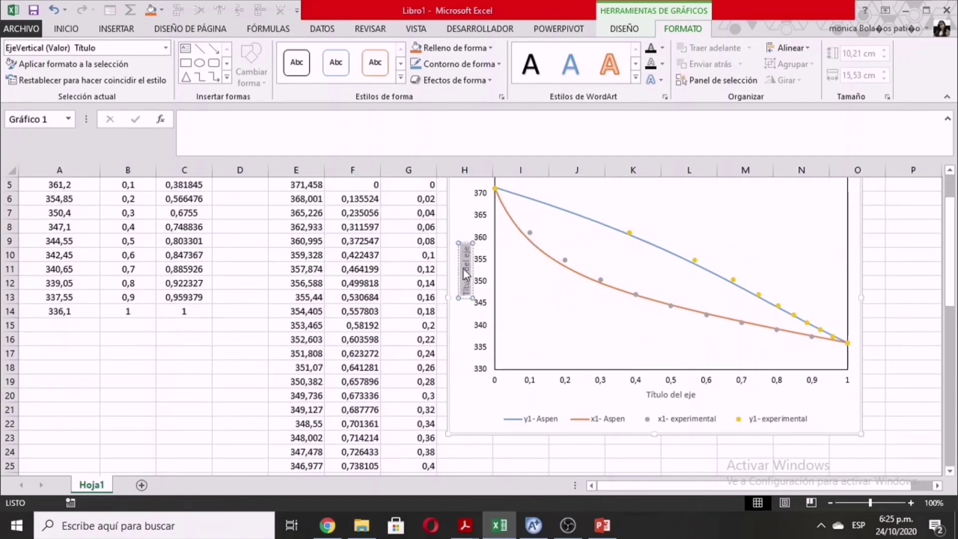
{"action": "key", "text": "Delete"}
{"action": "type", "text": "Temperatura (K"}
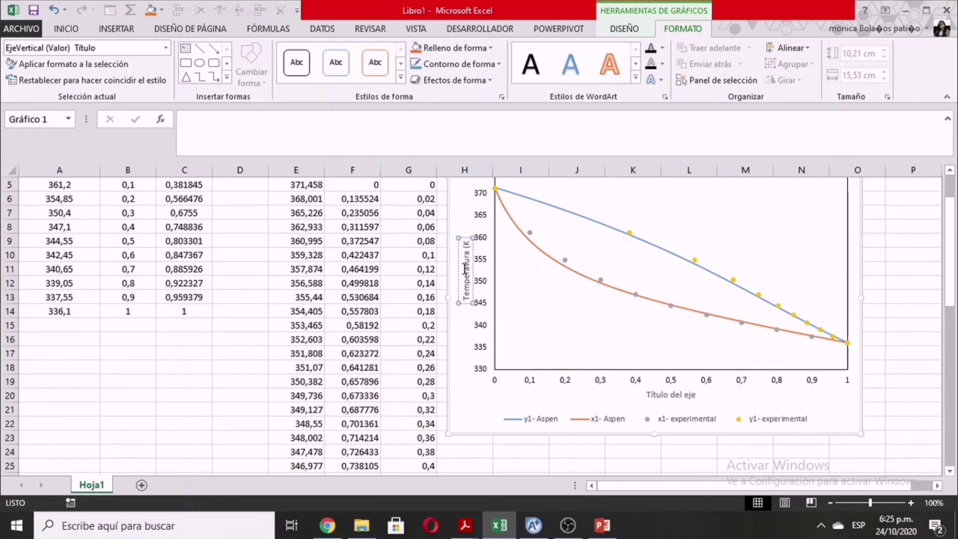
{"action": "type", "text": ")"}
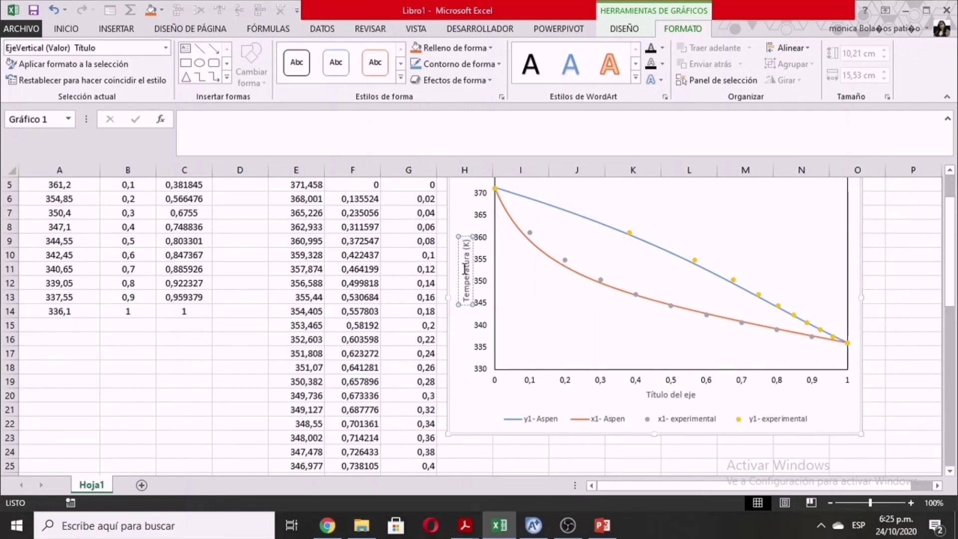
Step: Replace the horizontal axis title's placeholder text with "Fracción molar"
{"action": "left_click", "coordinate": [668, 394]}
{"action": "double_click", "coordinate": [666, 395]}
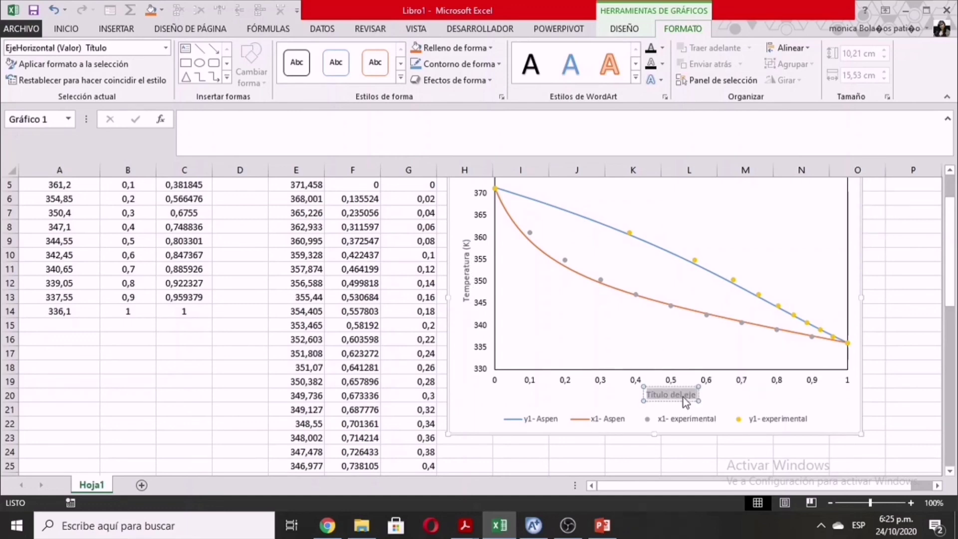
{"action": "type", "text": "Frac"}
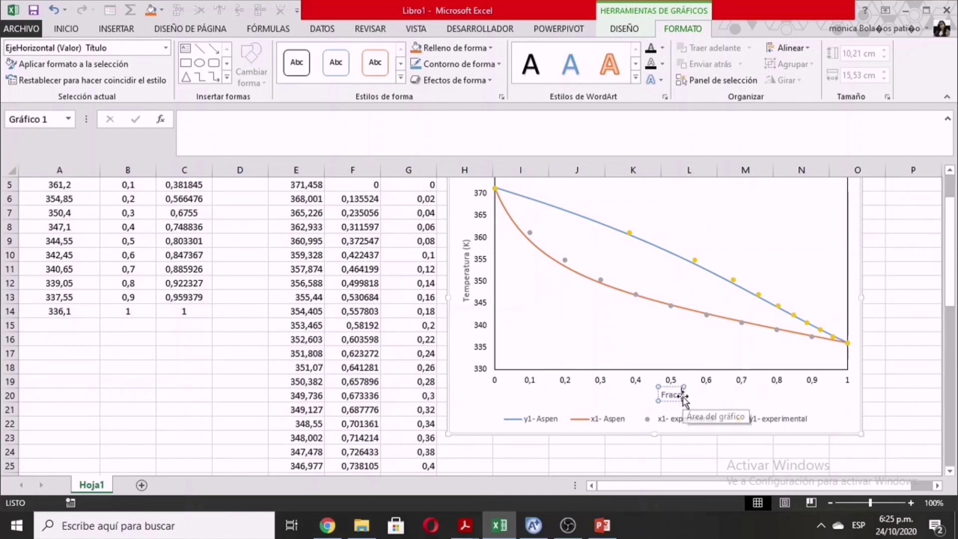
{"action": "type", "text": "ciones molar"}
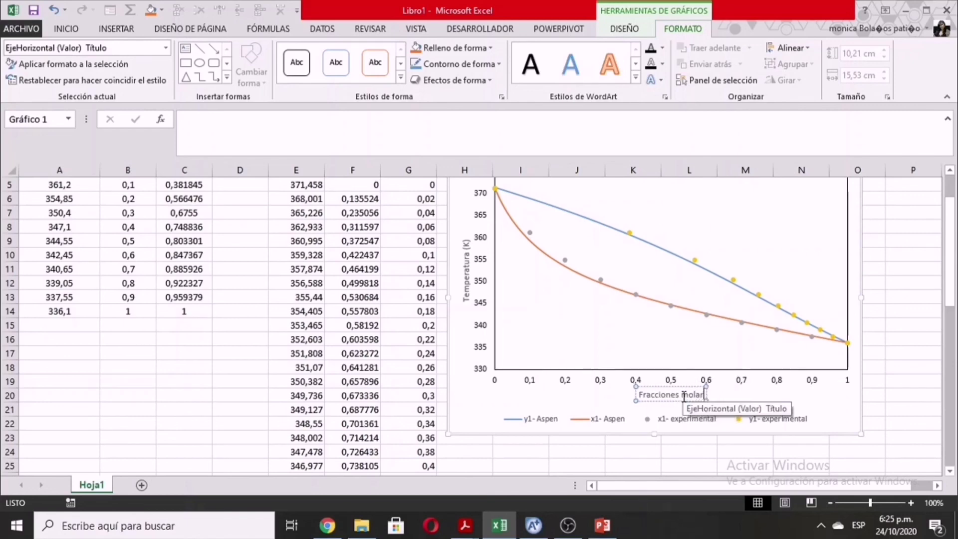
{"action": "key", "text": "BackSpace"}
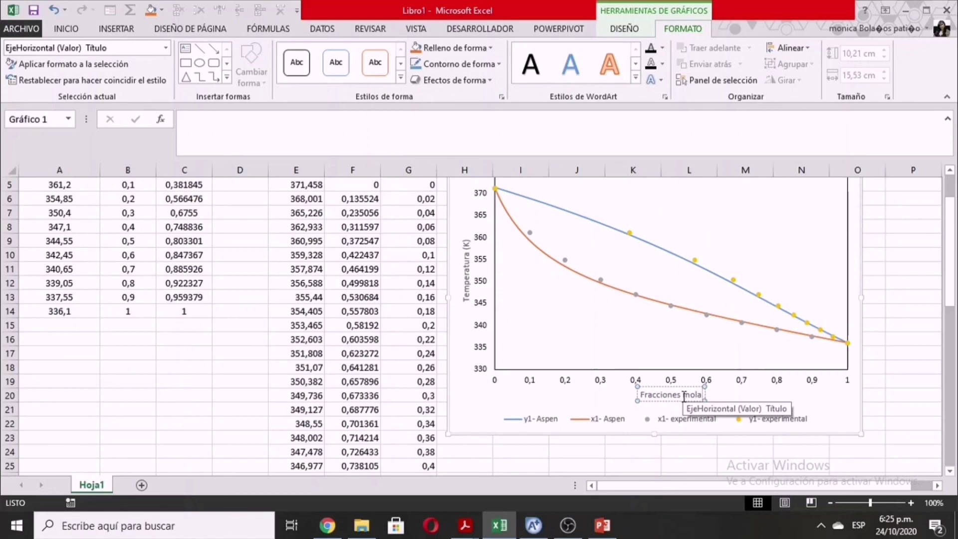
{"action": "key", "text": "BackSpace"}
{"action": "key", "text": "BackSpace"}
{"action": "key", "text": "BackSpace"}
{"action": "key", "text": "BackSpace"}
{"action": "key", "text": "BackSpace"}
{"action": "key", "text": "BackSpace"}
{"action": "key", "text": "BackSpace"}
{"action": "key", "text": "BackSpace"}
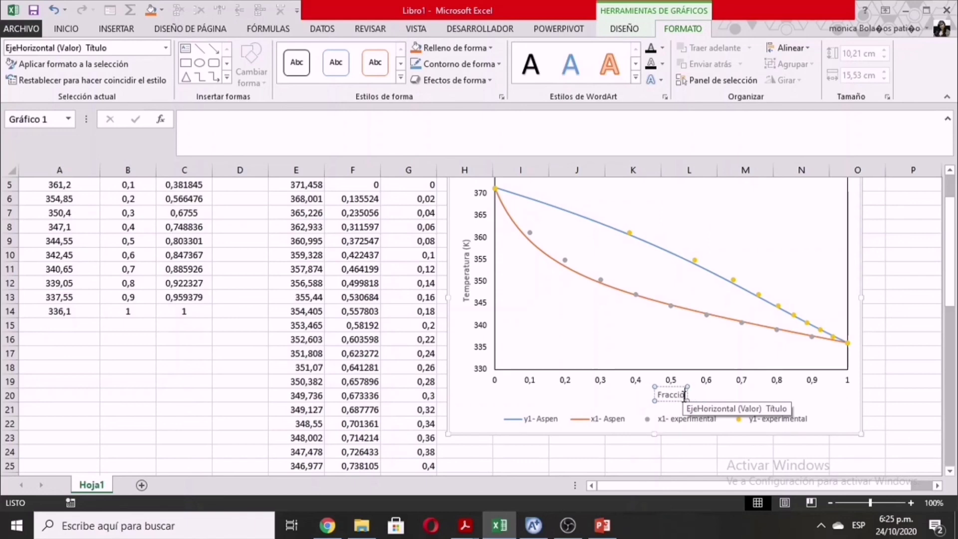
{"action": "key", "text": "BackSpace"}
{"action": "key", "text": "BackSpace"}
{"action": "type", "text": "ión molar"}
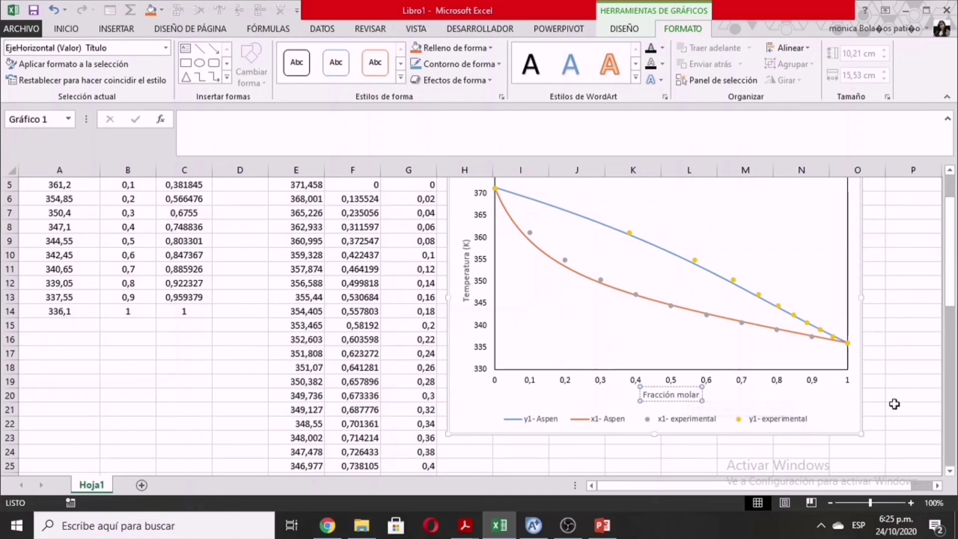
{"action": "left_click", "coordinate": [830, 396]}
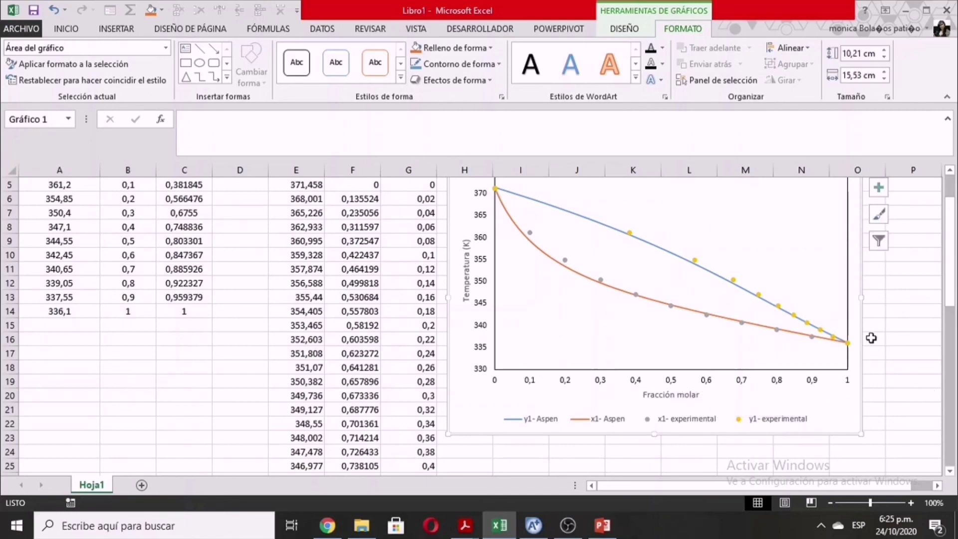
Step: Enlarge the chart from its upper-left corner to about 10,58 by 16,27 cm
{"action": "scroll", "coordinate": [871, 337], "scroll_direction": "up", "scroll_amount": 1}
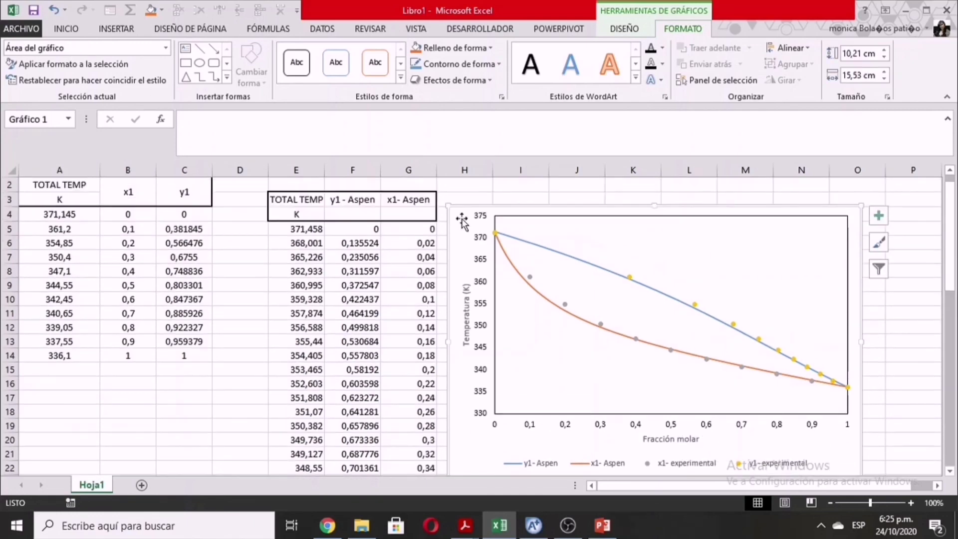
{"action": "left_click_drag", "start_coordinate": [462, 220], "coordinate": [428, 192]}
{"action": "scroll", "coordinate": [925, 338], "scroll_direction": "down", "scroll_amount": 1}
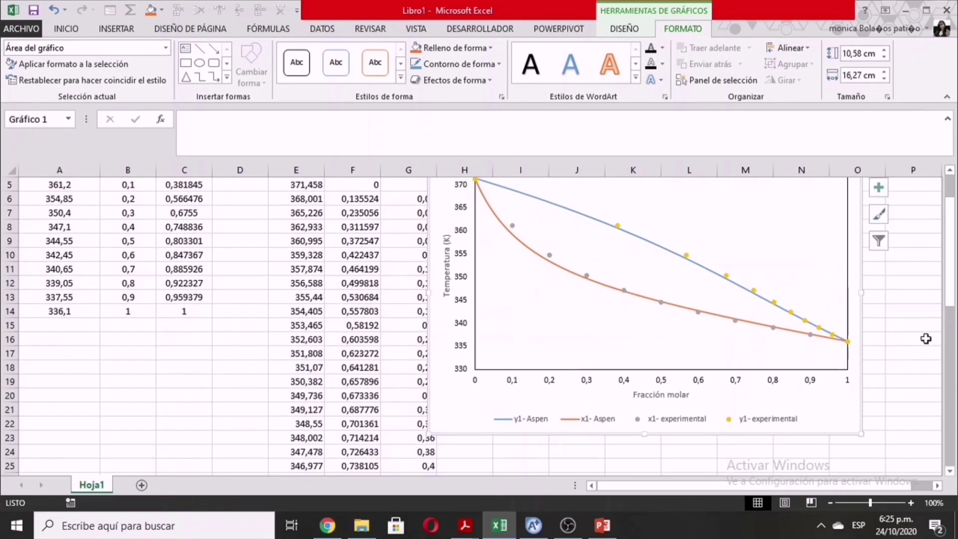
{"action": "scroll", "coordinate": [925, 338], "scroll_direction": "up", "scroll_amount": 1}
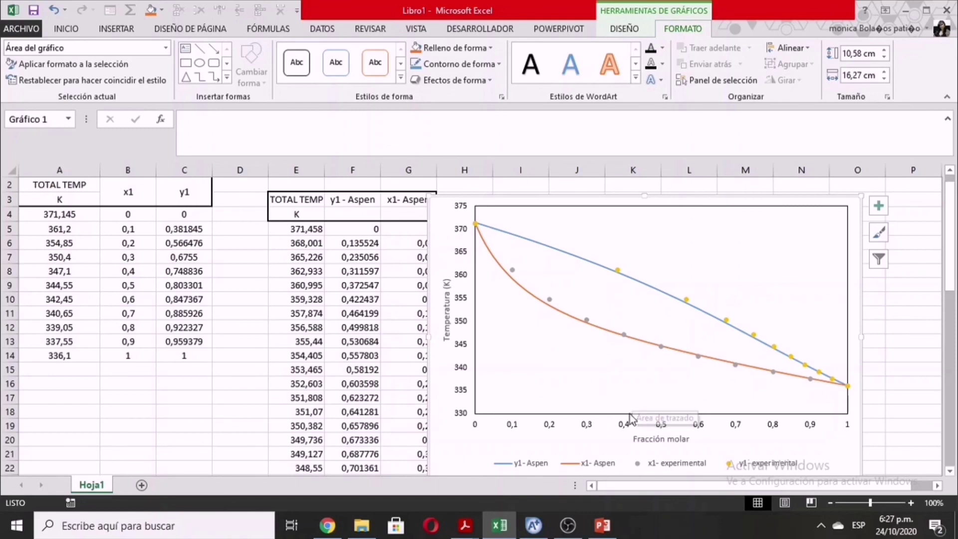
Step: Switch to the PowerPoint presentation and show the Carlson (1996) decision tree slide full screen
{"action": "left_click", "coordinate": [602, 525]}
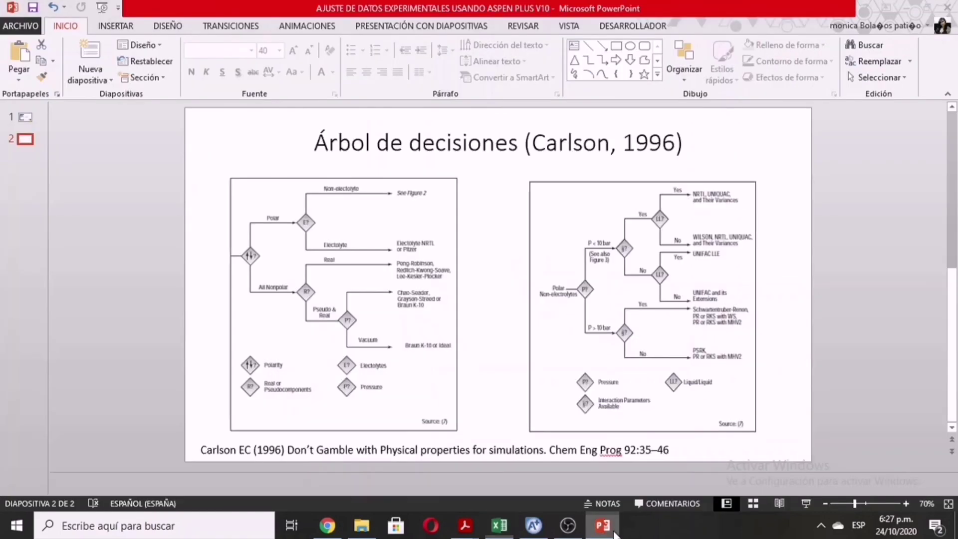
{"action": "left_click", "coordinate": [799, 501]}
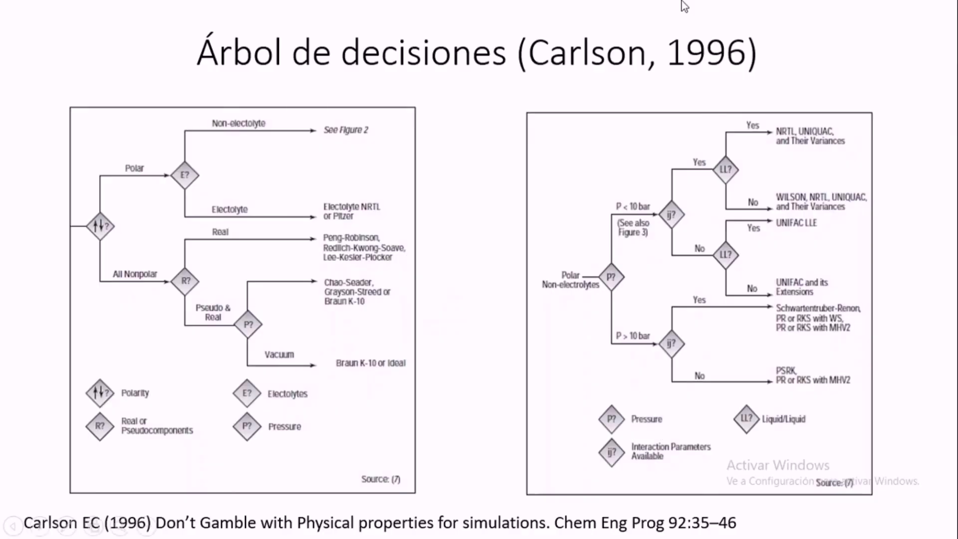